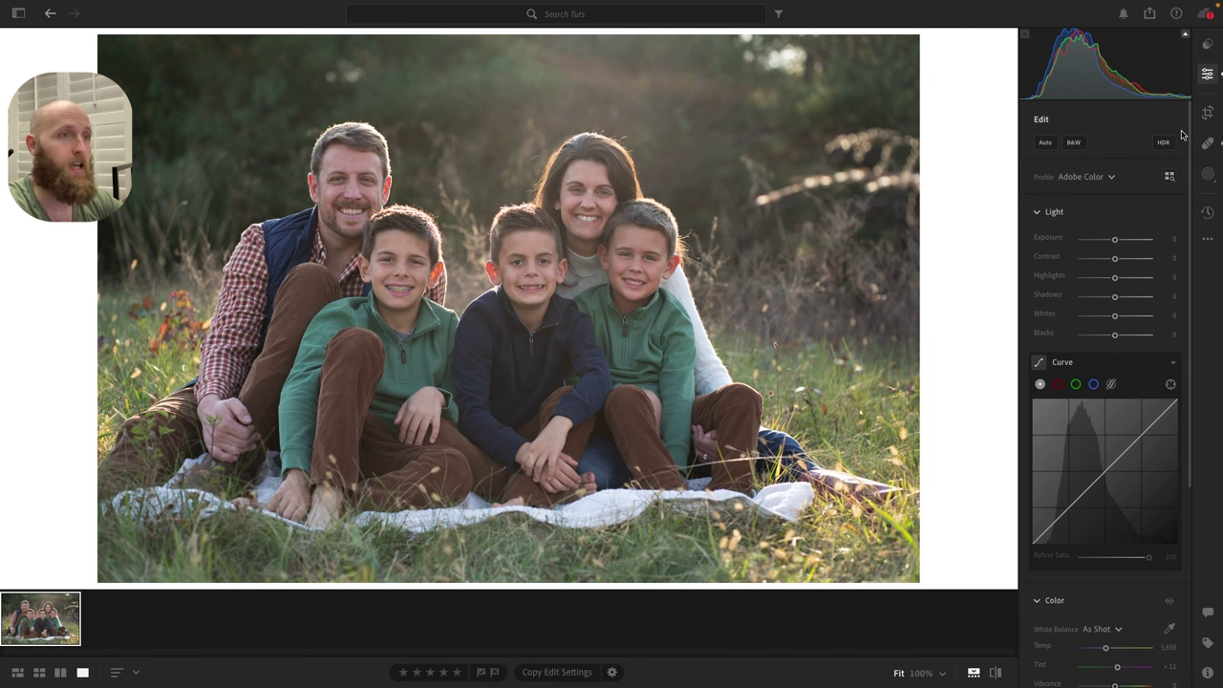
- Crop the photo tighter around the family at its original aspect ratio, repositioning the image so their heads and the blanket stay in frame
{"action": "left_click", "coordinate": [1207, 143]}
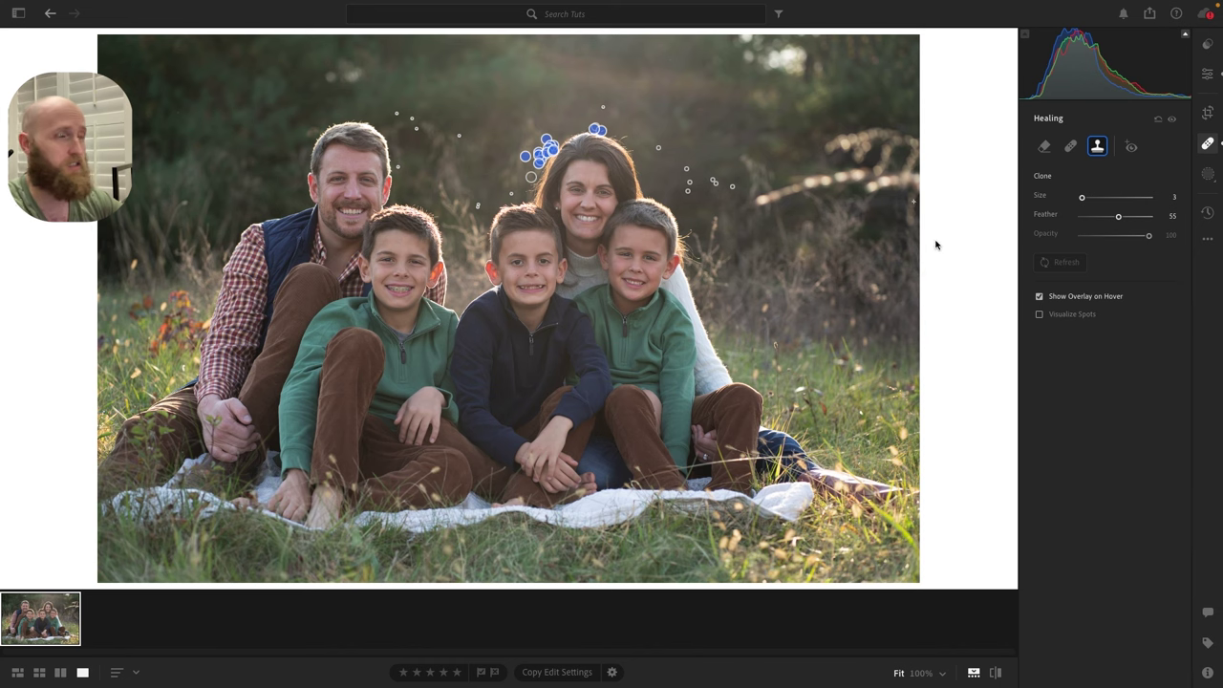
{"action": "left_click", "coordinate": [1206, 115]}
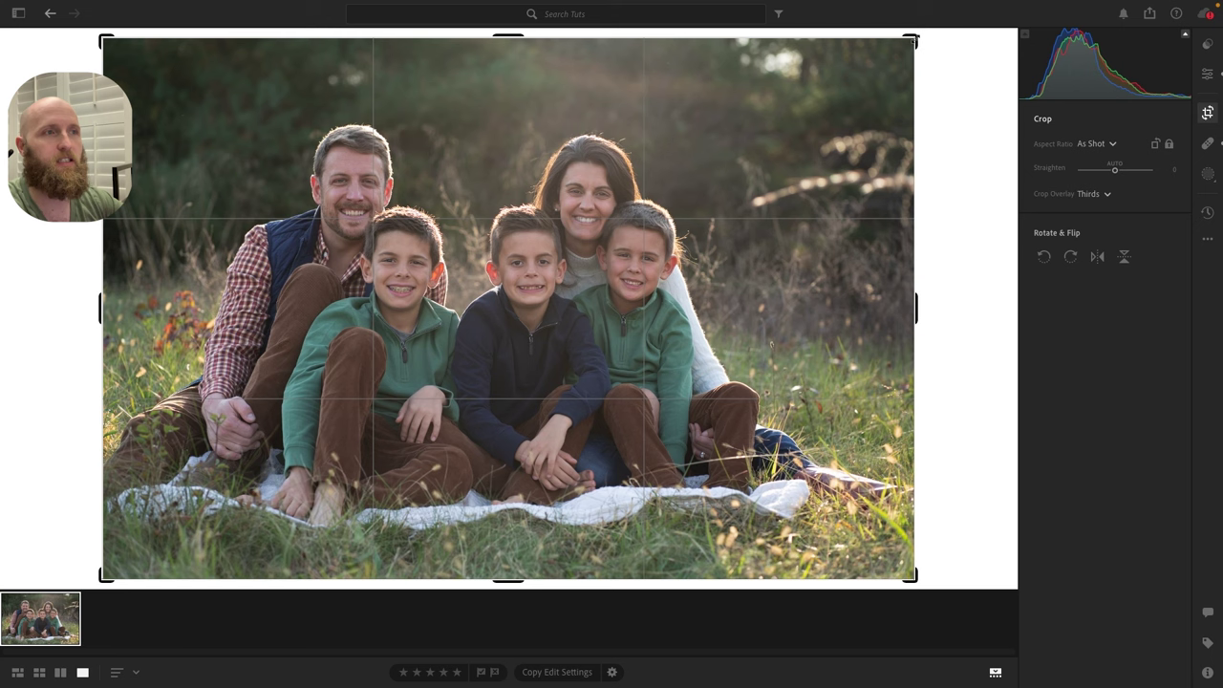
{"action": "left_click_drag", "start_coordinate": [912, 40], "coordinate": [885, 41]}
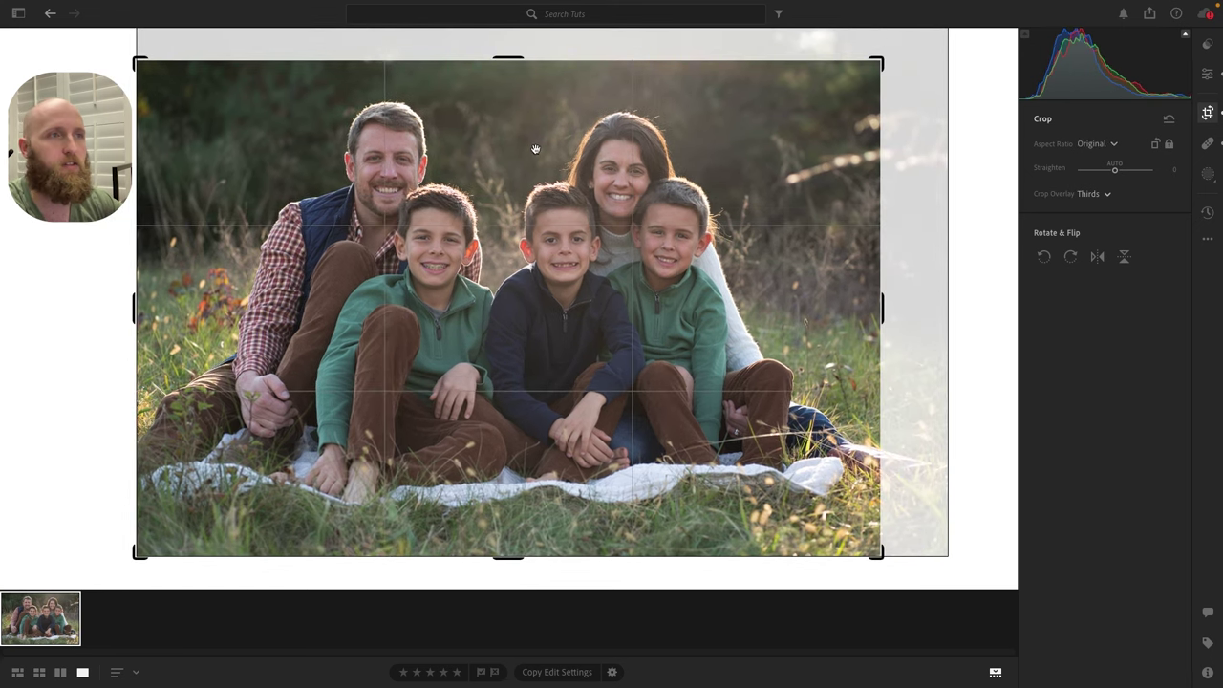
{"action": "left_click_drag", "start_coordinate": [536, 150], "coordinate": [549, 199]}
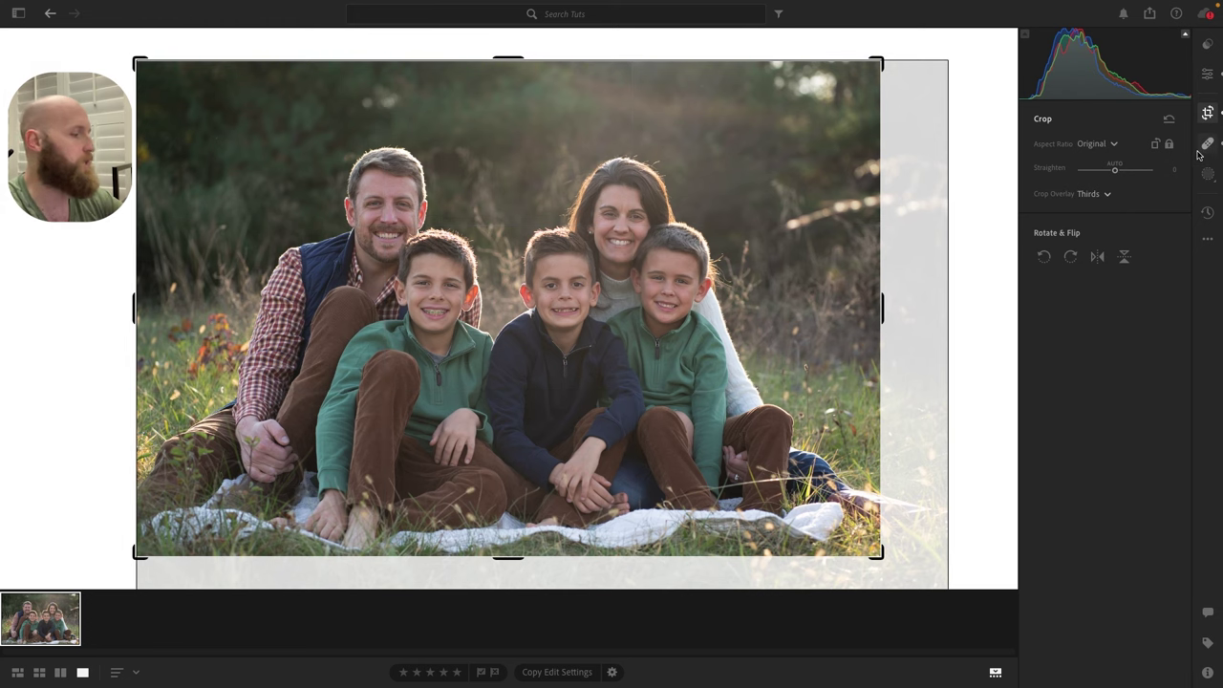
{"action": "key", "text": "Return"}
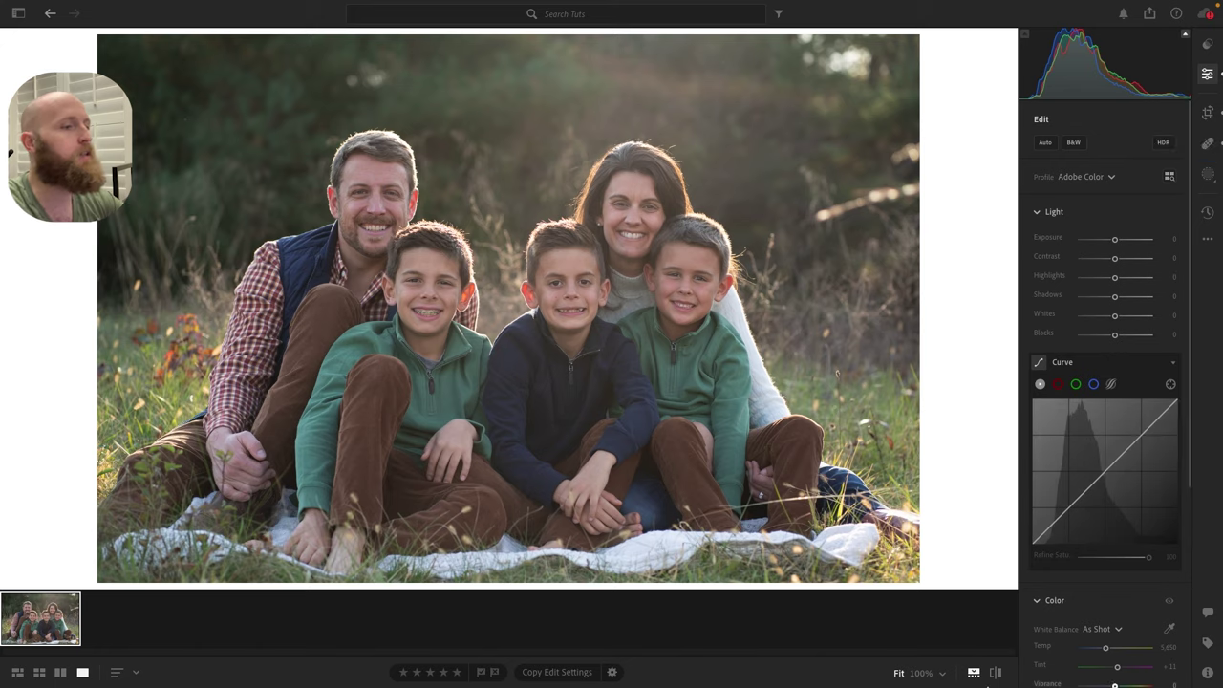
- Hide the filmstrip to enlarge the photo and set the Contrast to +52
{"action": "left_click", "coordinate": [973, 671]}
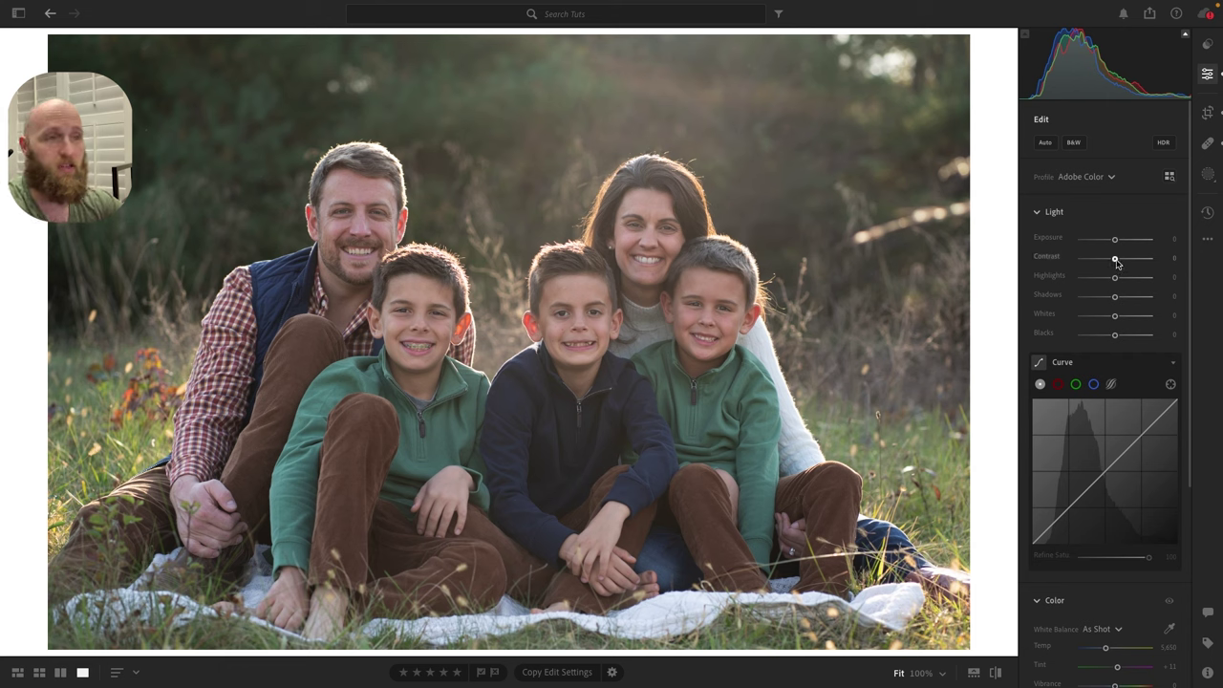
{"action": "left_click_drag", "start_coordinate": [1116, 259], "coordinate": [1135, 263]}
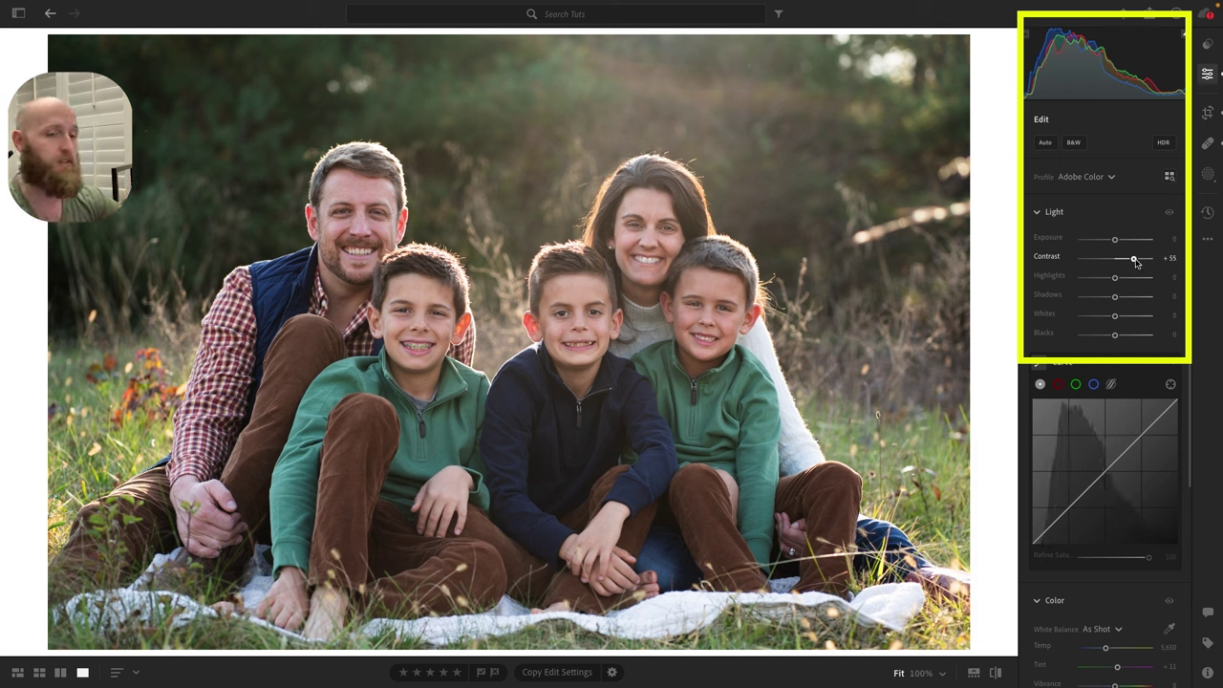
{"action": "left_click_drag", "start_coordinate": [1136, 263], "coordinate": [1133, 263]}
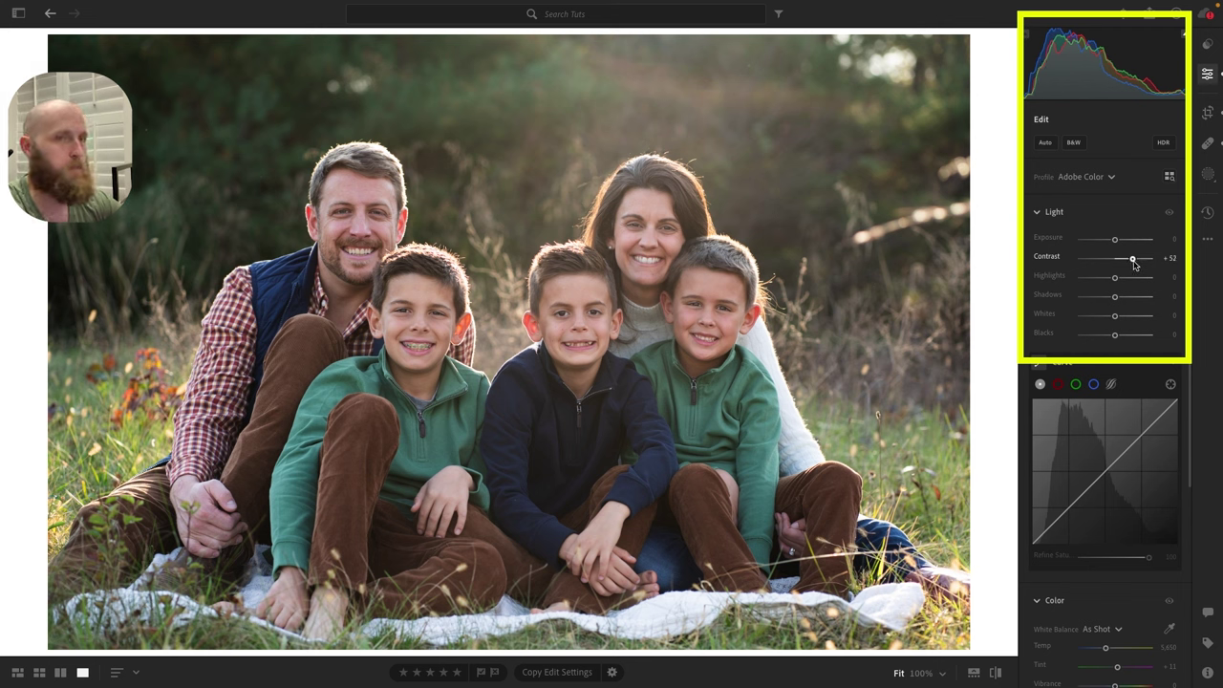
- Compare the photo repeatedly with and without the Light adjustments, leaving them enabled
{"action": "left_click", "coordinate": [1169, 210]}
{"action": "left_click", "coordinate": [1170, 212]}
{"action": "left_click", "coordinate": [1169, 212]}
{"action": "left_click", "coordinate": [1169, 212]}
{"action": "left_click", "coordinate": [1169, 212]}
{"action": "left_click", "coordinate": [1169, 212]}
{"action": "left_click", "coordinate": [1169, 212]}
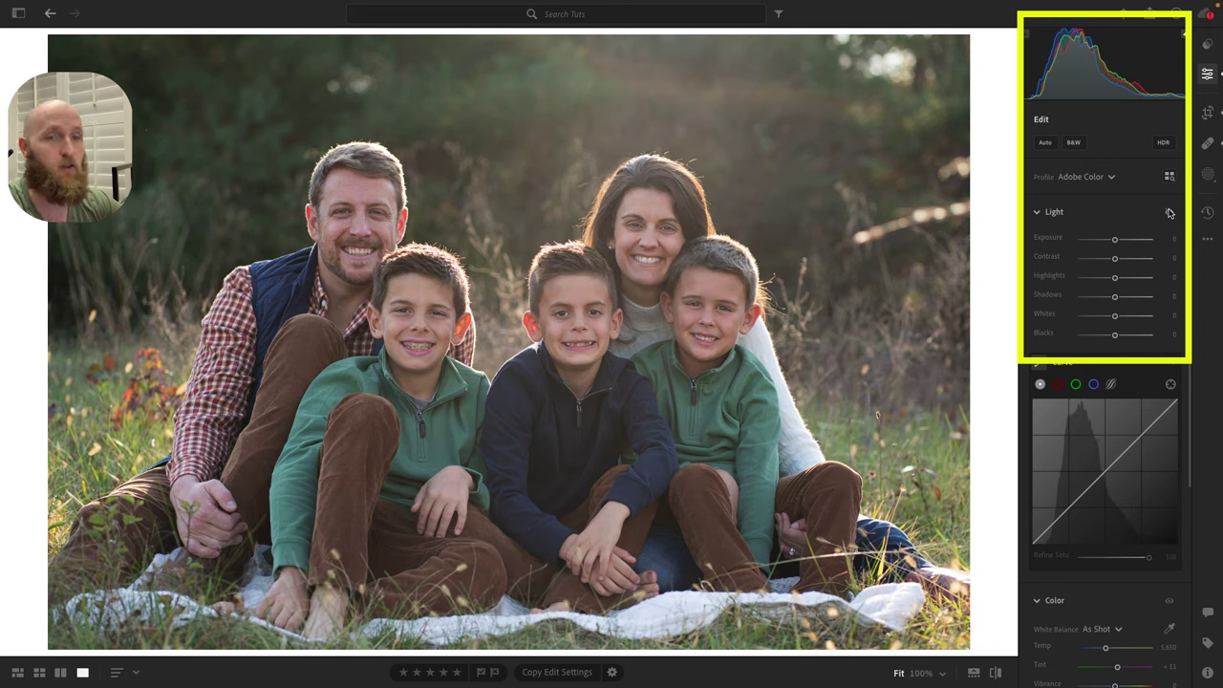
{"action": "left_click", "coordinate": [1169, 212]}
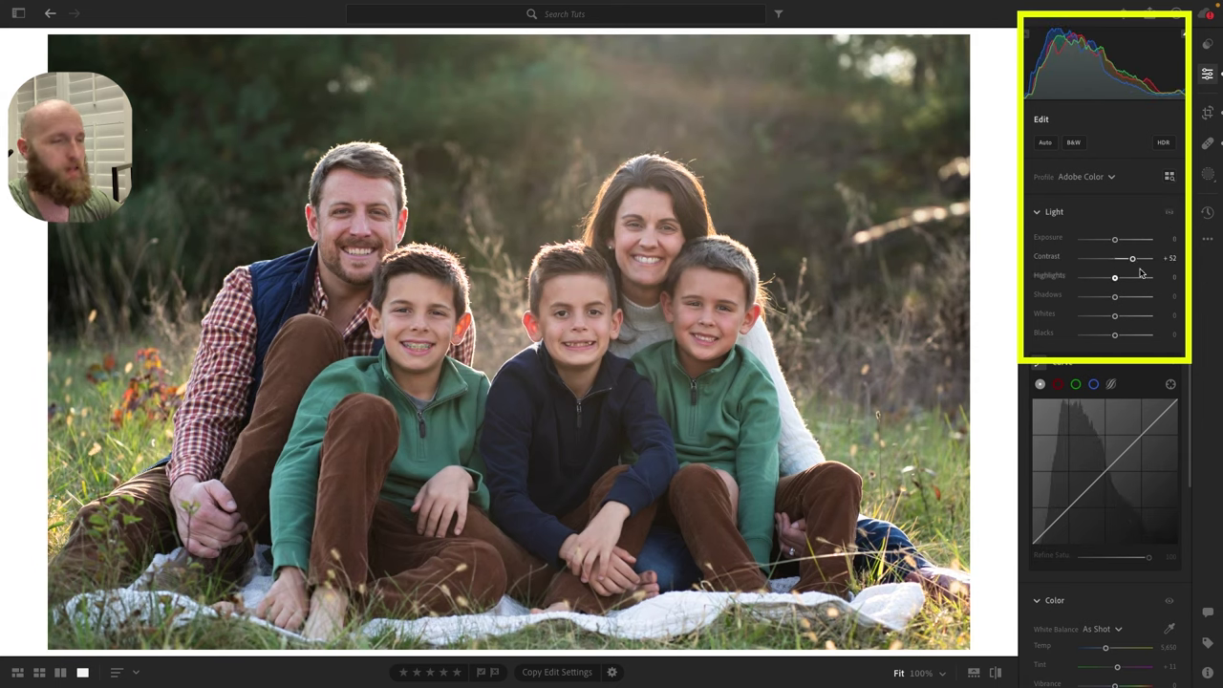
- Deepen the dark tones of the photo by setting Shadows to -28 and Blacks to -27
{"action": "left_click_drag", "start_coordinate": [1114, 296], "coordinate": [1102, 298]}
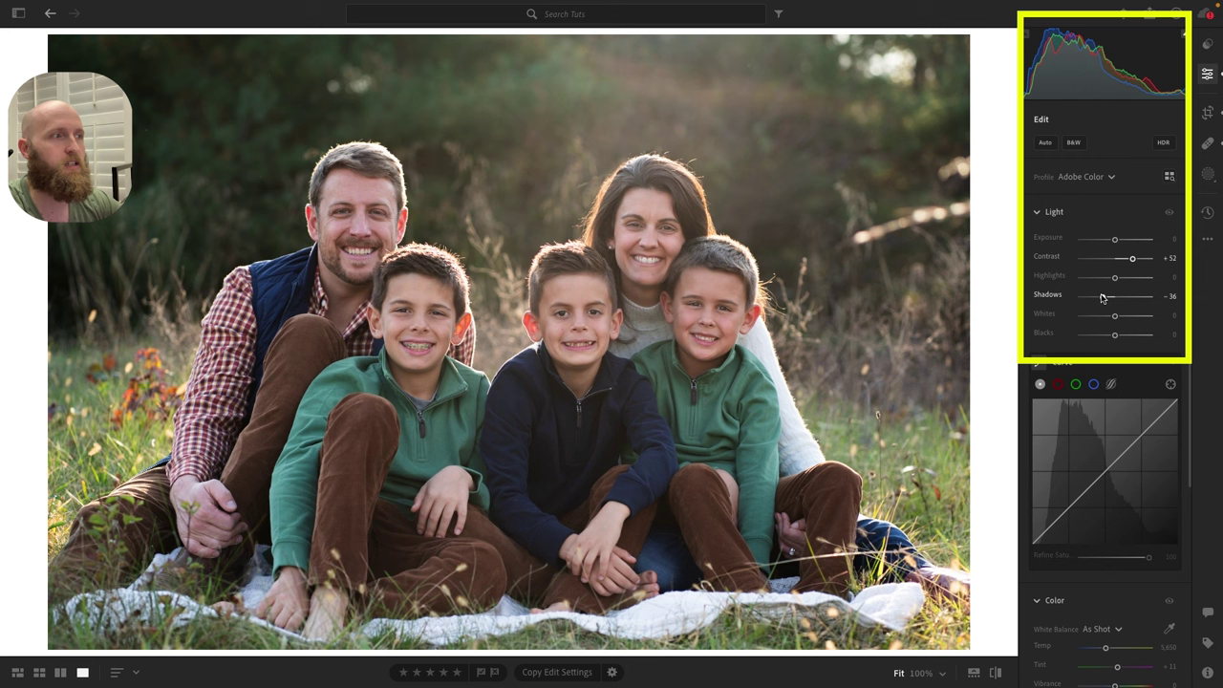
{"action": "left_click_drag", "start_coordinate": [1101, 298], "coordinate": [1104, 299]}
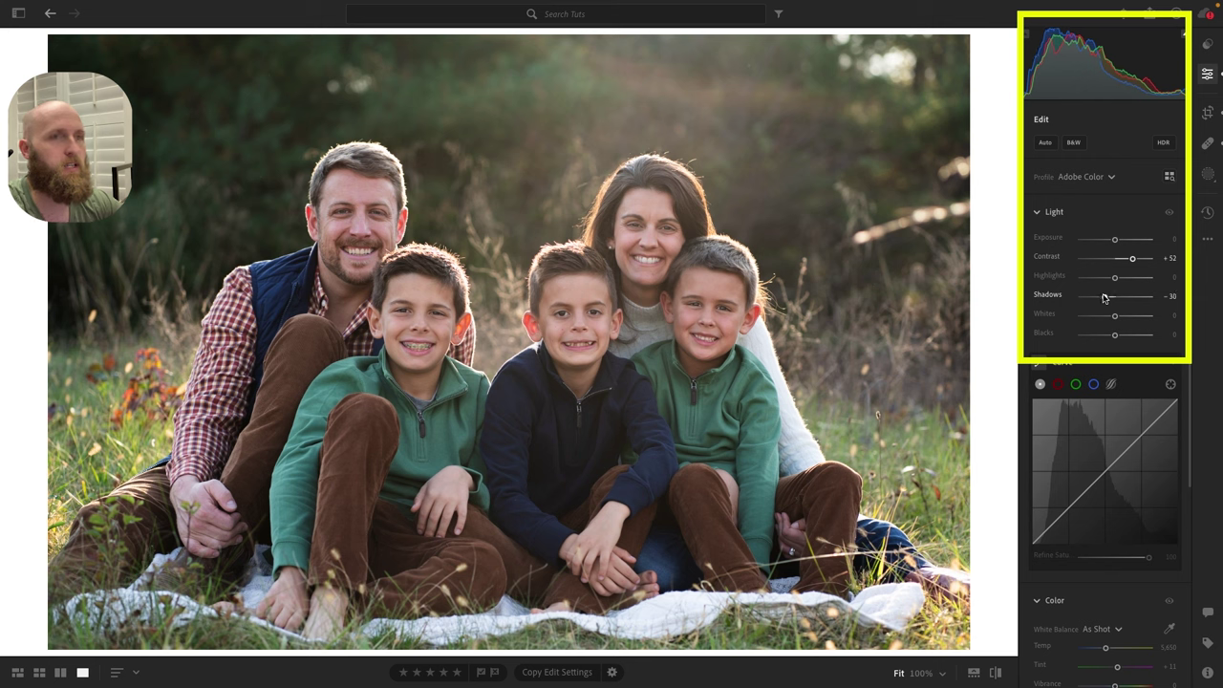
{"action": "left_click_drag", "start_coordinate": [1114, 335], "coordinate": [1105, 298]}
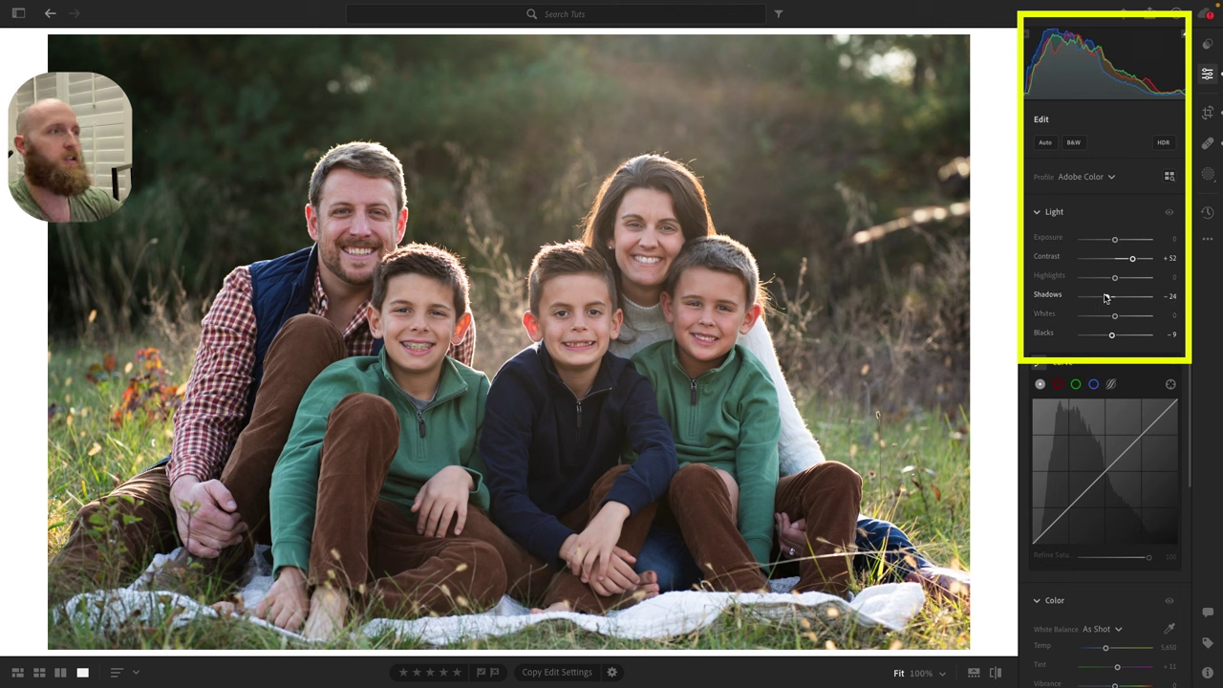
{"action": "left_click_drag", "start_coordinate": [1105, 297], "coordinate": [1104, 298]}
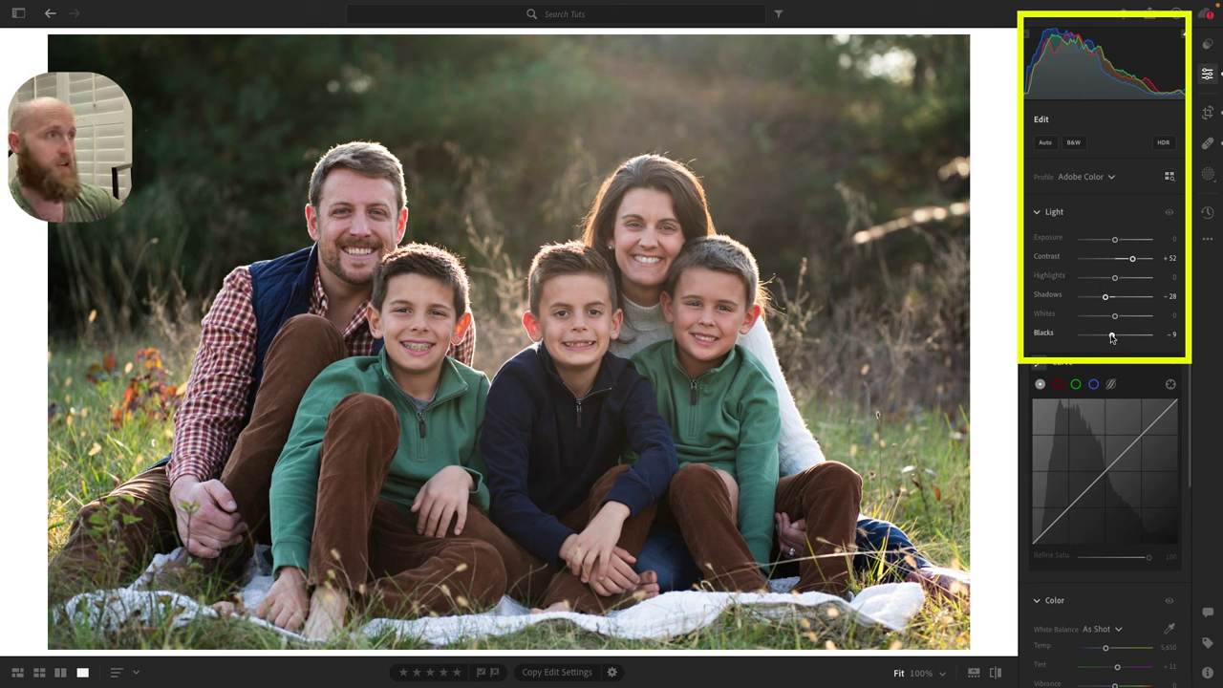
{"action": "left_click_drag", "start_coordinate": [1112, 337], "coordinate": [1107, 338]}
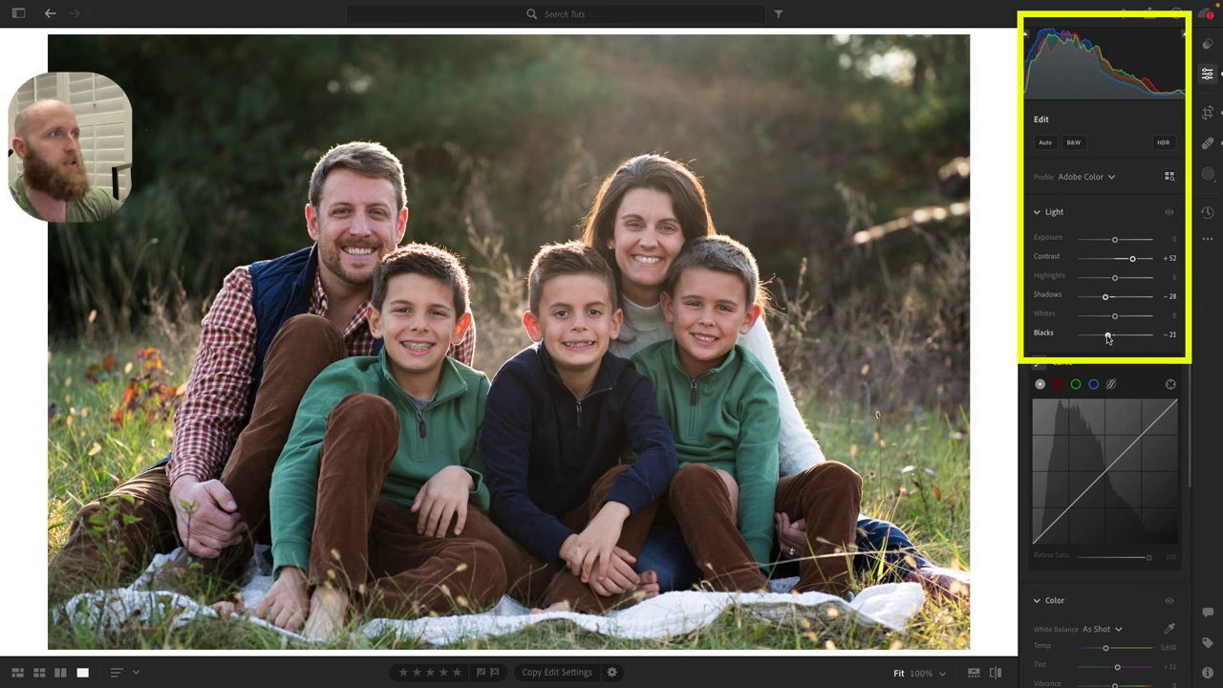
{"action": "left_click_drag", "start_coordinate": [1108, 337], "coordinate": [1106, 337]}
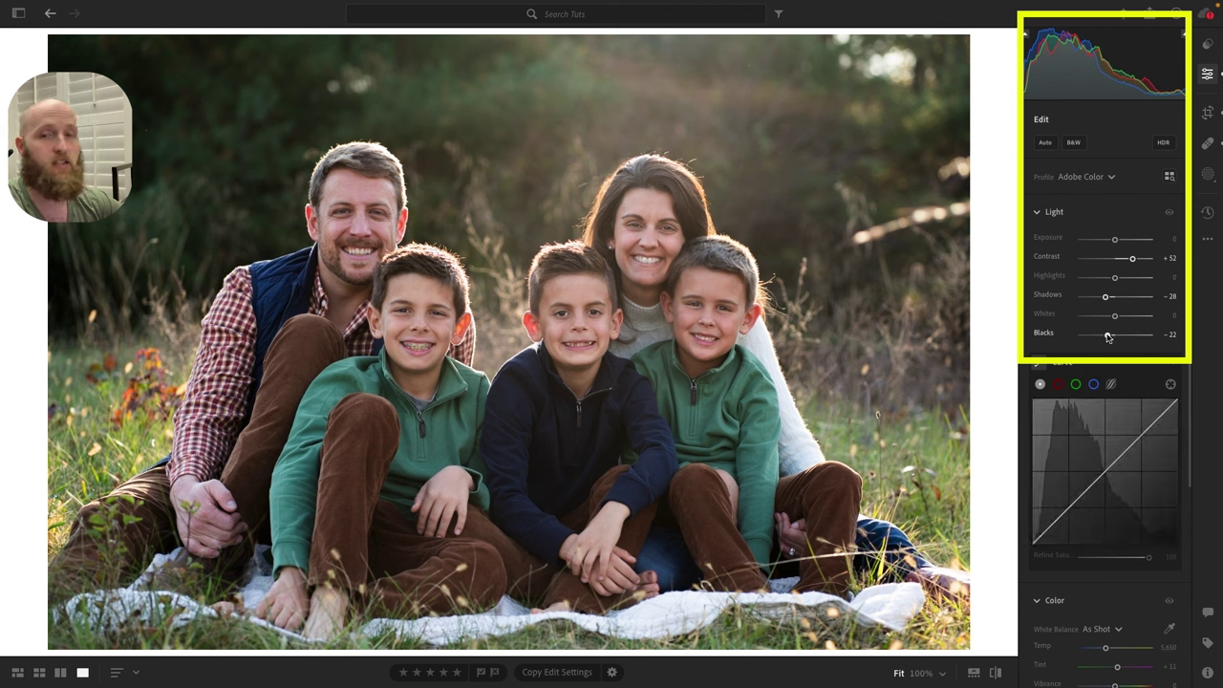
{"action": "left_click_drag", "start_coordinate": [1108, 338], "coordinate": [1106, 339]}
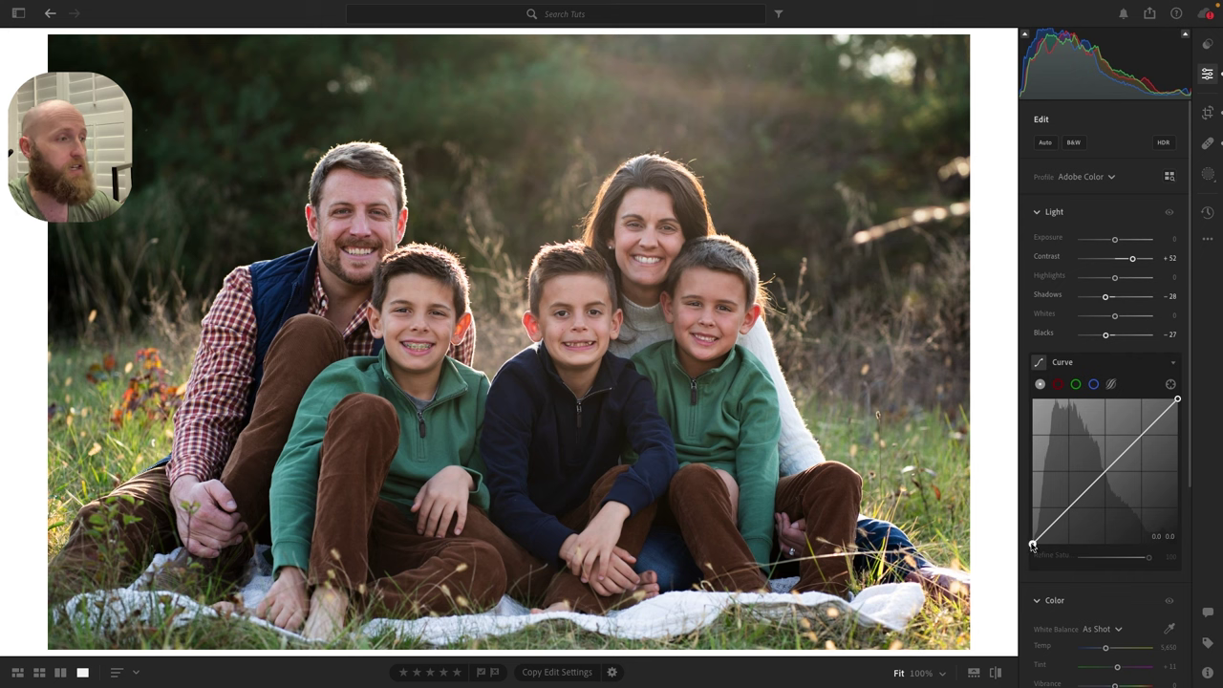
- Try raising the black point of the tone curve to an output of 2.0, and return it to the corner
{"action": "left_click_drag", "start_coordinate": [1032, 545], "coordinate": [1031, 541]}
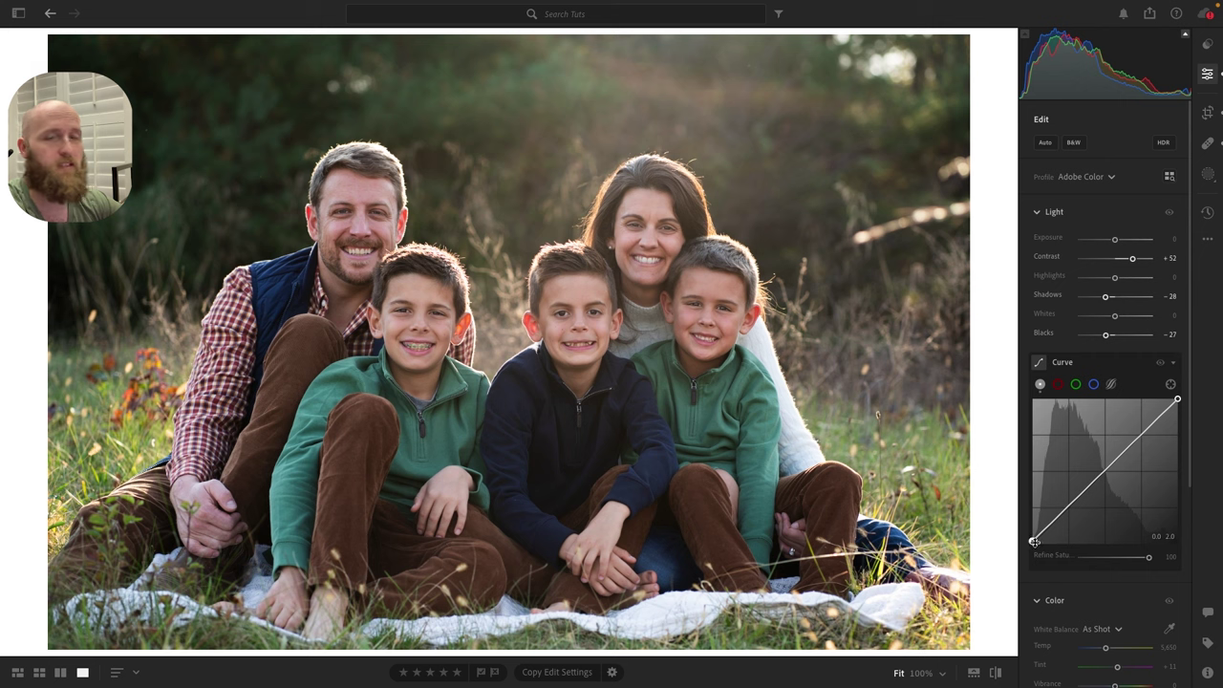
{"action": "left_click_drag", "start_coordinate": [1033, 540], "coordinate": [1036, 545]}
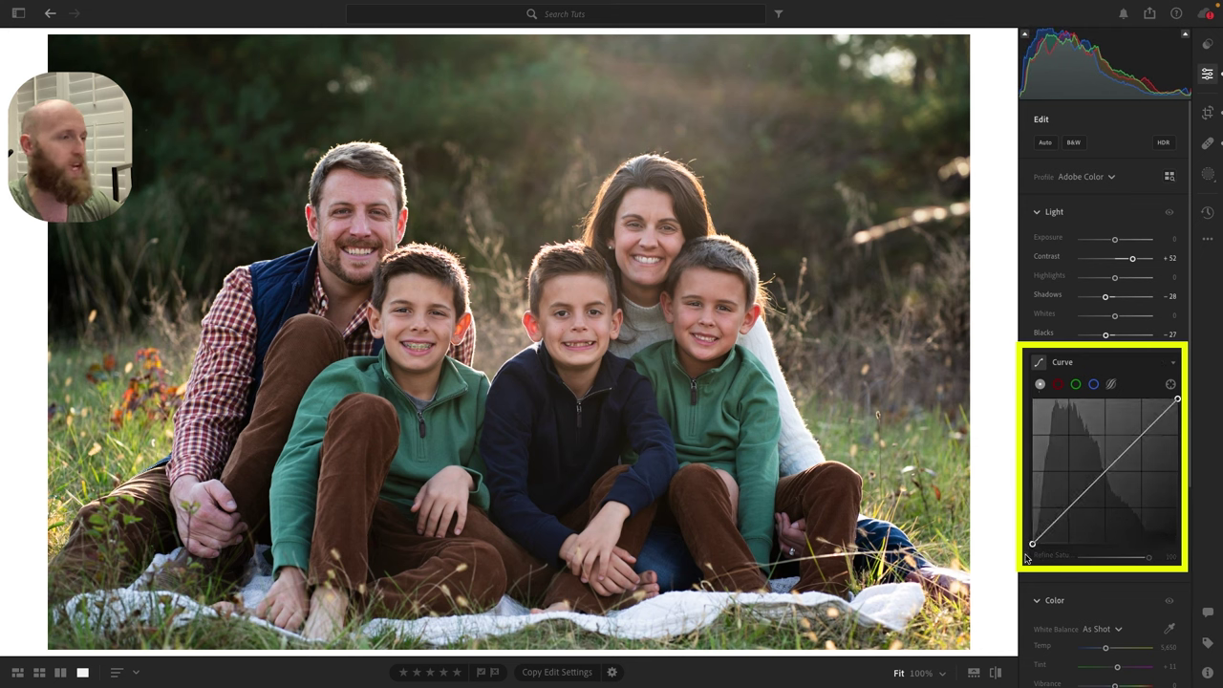
{"action": "mouse_move", "coordinate": [1033, 527]}
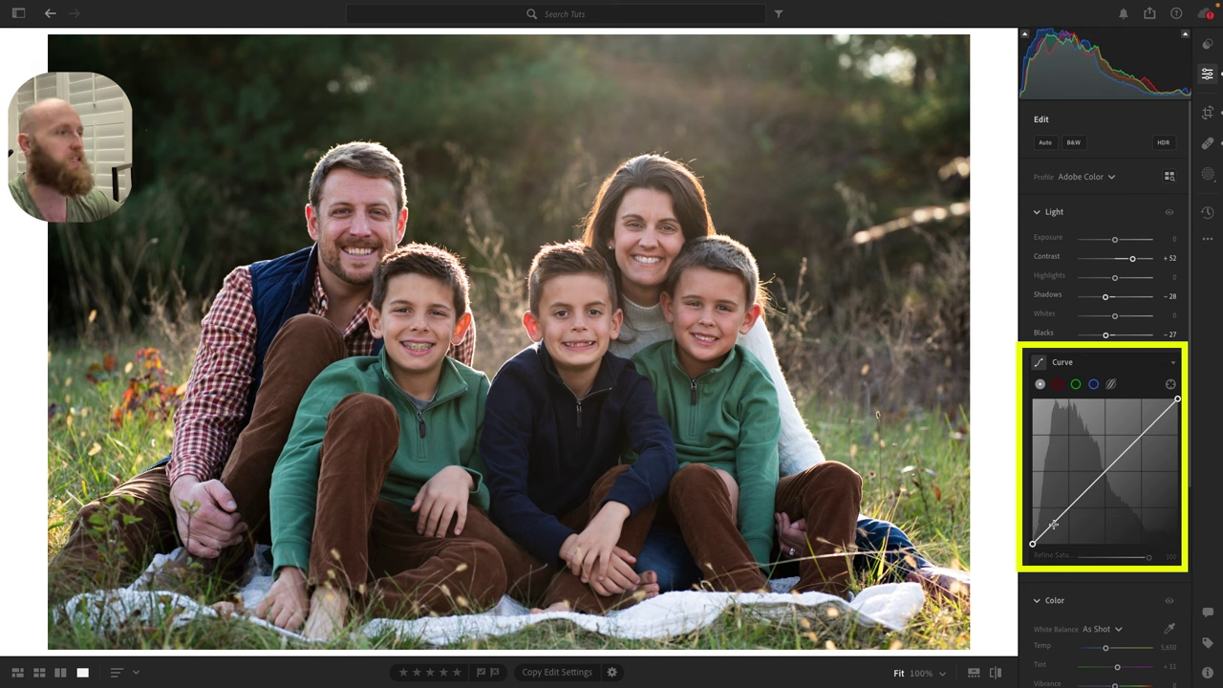
- Set the photo's Highlights to +28
{"action": "scroll", "coordinate": [1028, 468], "scroll_direction": "down", "scroll_amount": 1}
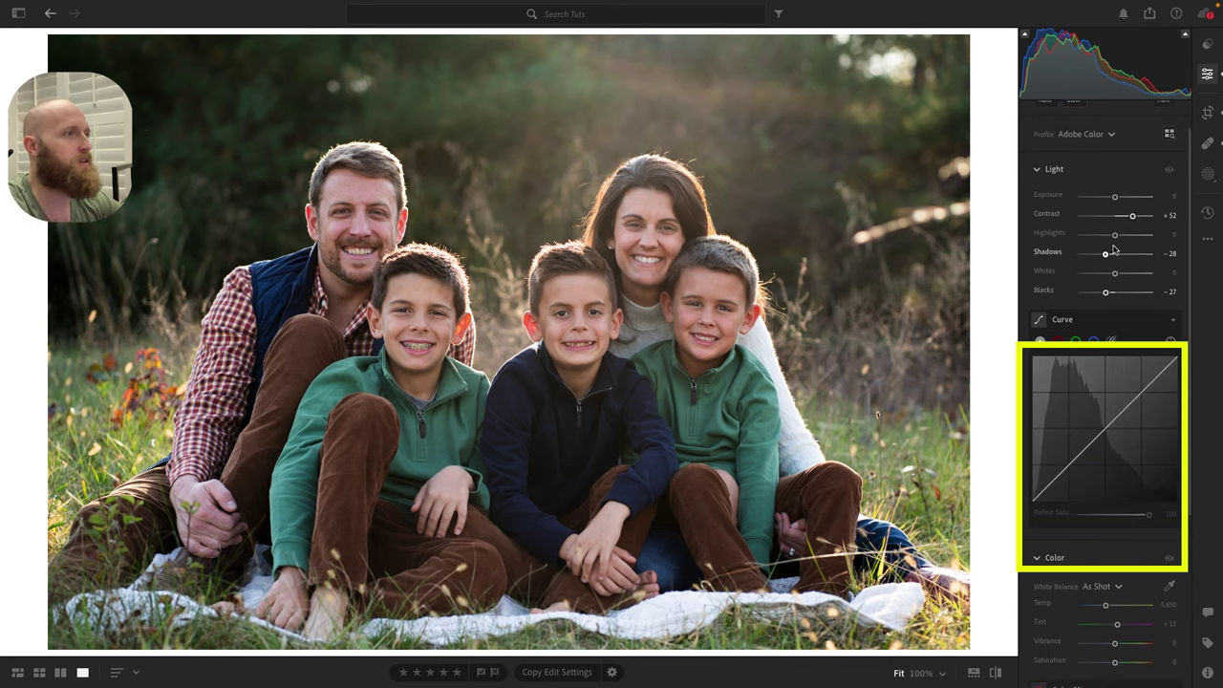
{"action": "left_click_drag", "start_coordinate": [1116, 241], "coordinate": [1124, 240]}
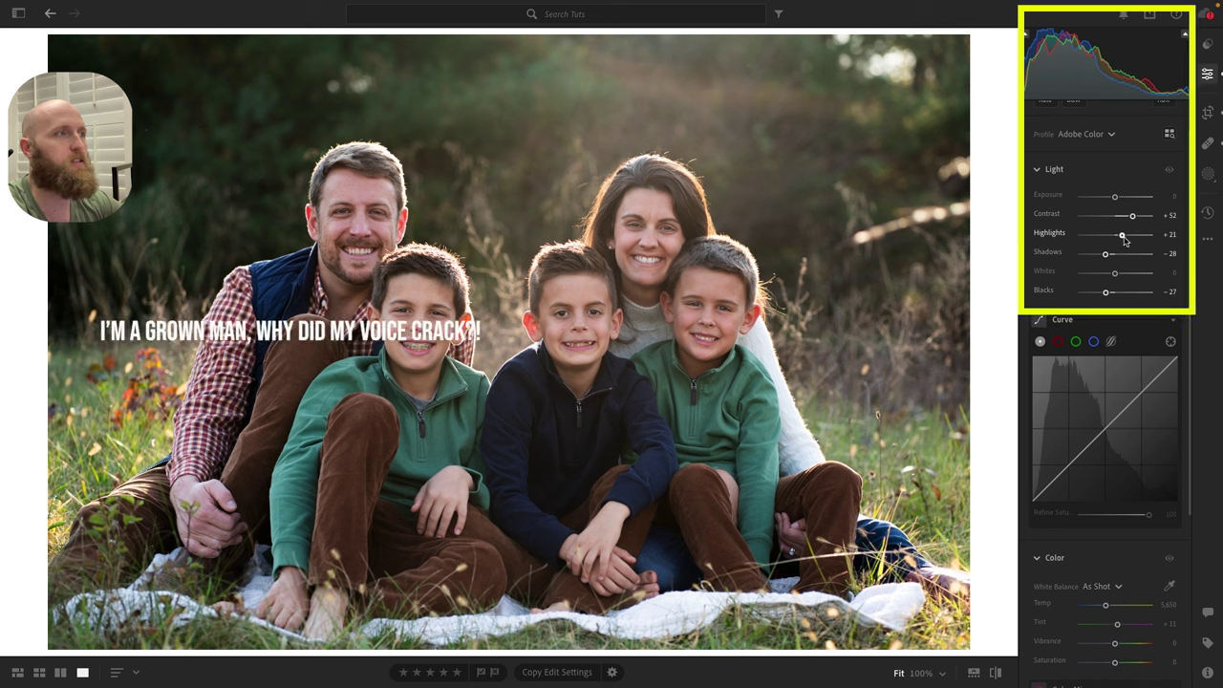
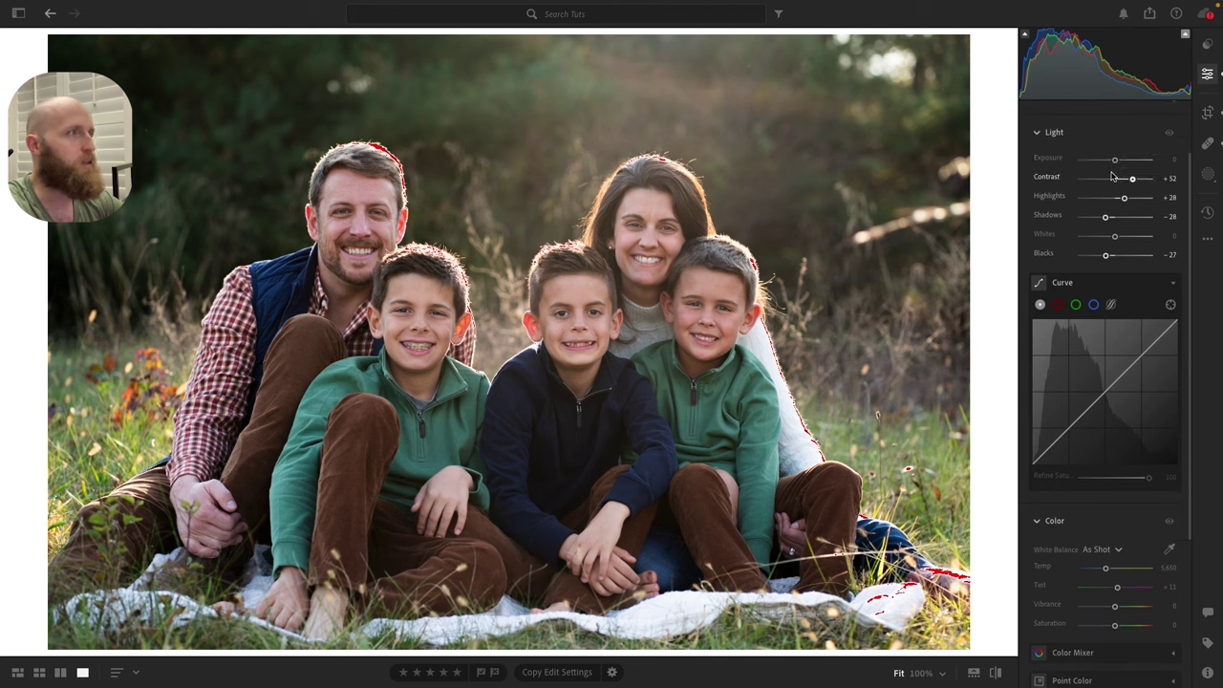
- Create a brush mask with brush size 18 and paint over the faces of all five family members
{"action": "left_click", "coordinate": [1203, 187]}
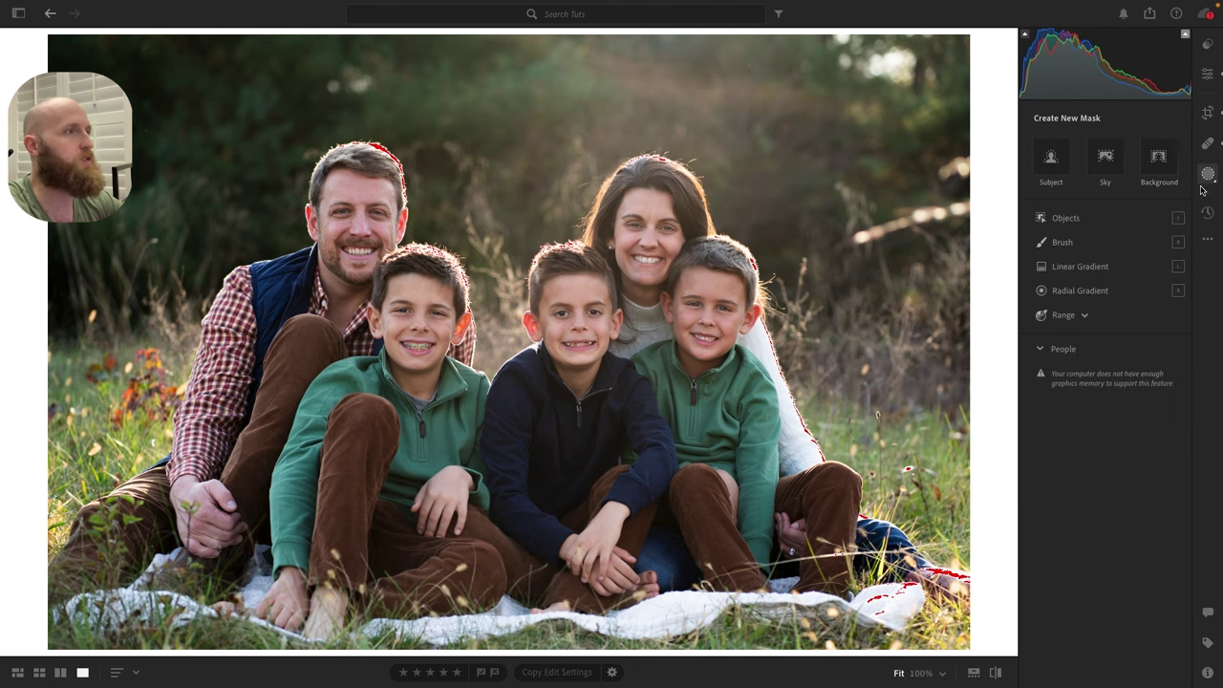
{"action": "left_click", "coordinate": [1062, 242]}
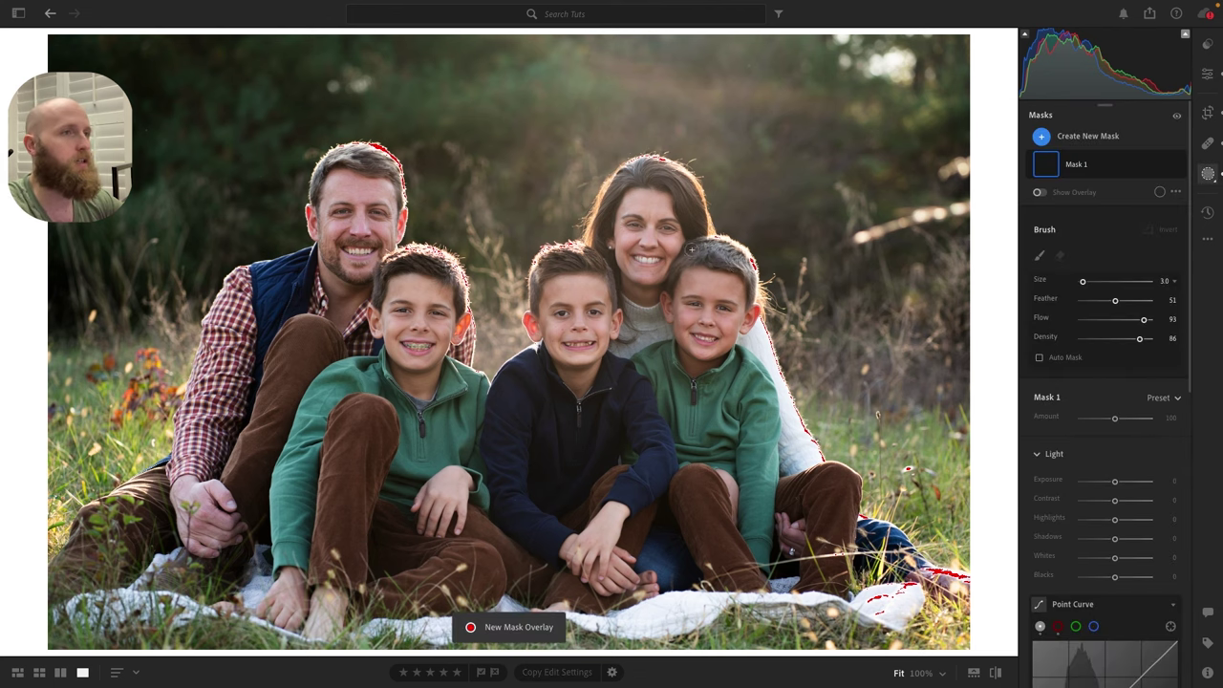
{"action": "key", "text": "bracketright"}
{"action": "key", "text": "bracketright"}
{"action": "key", "text": "bracketright"}
{"action": "key", "text": "bracketright"}
{"action": "key", "text": "bracketright"}
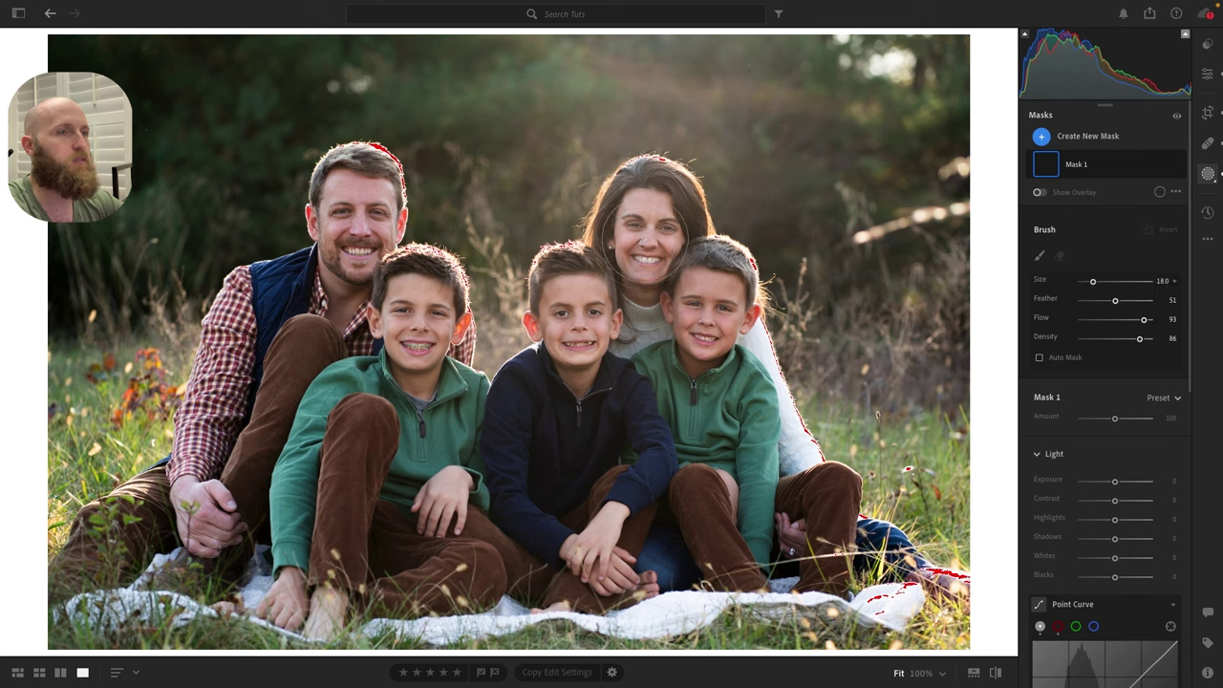
{"action": "left_click", "coordinate": [645, 234]}
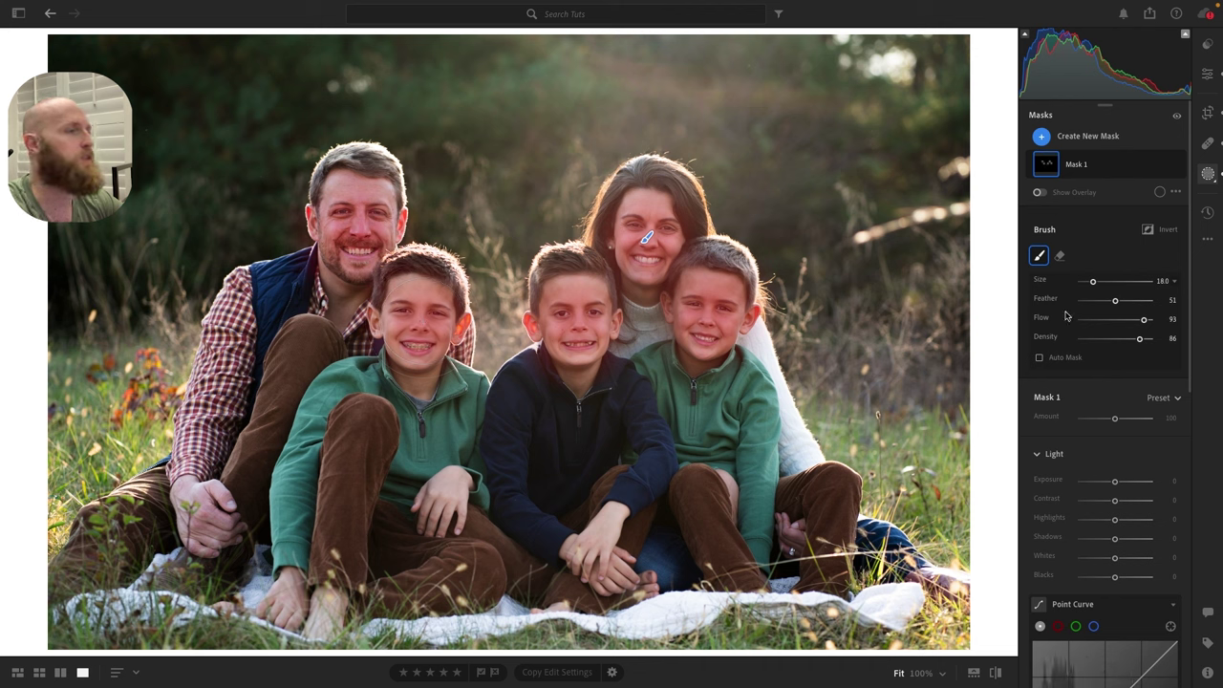
- Brighten the masked faces by setting the mask's Exposure to +0.35
{"action": "left_click_drag", "start_coordinate": [1113, 482], "coordinate": [1118, 483]}
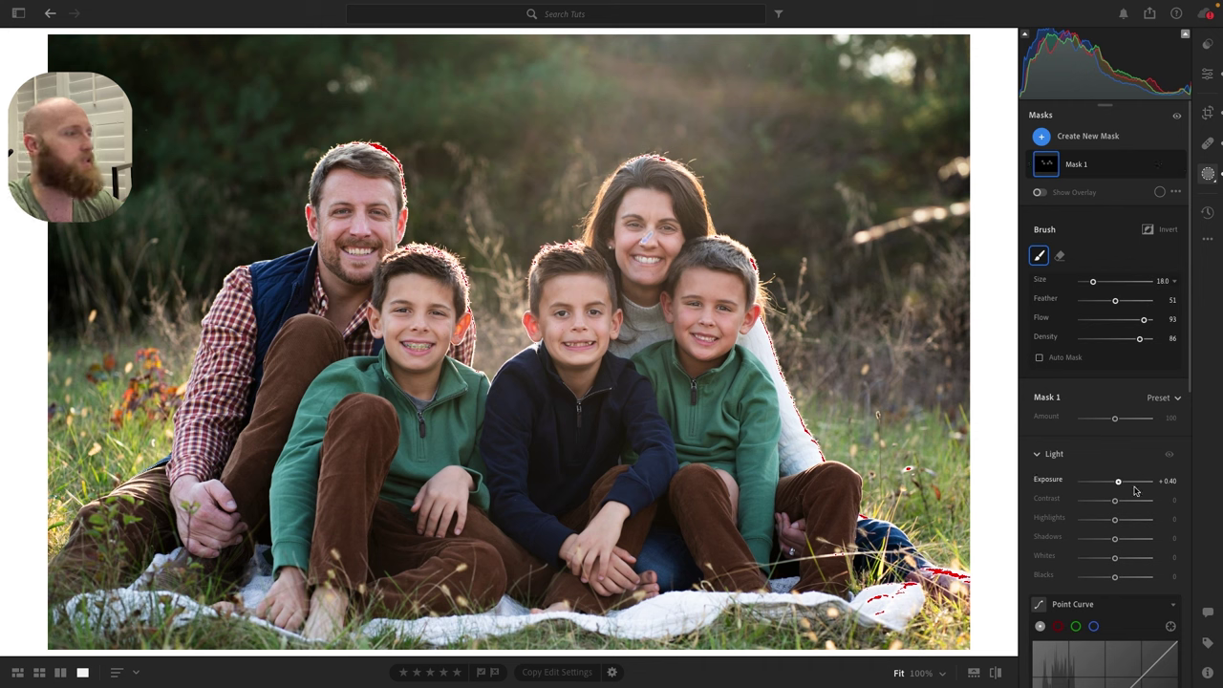
{"action": "left_click_drag", "start_coordinate": [1117, 484], "coordinate": [1116, 483]}
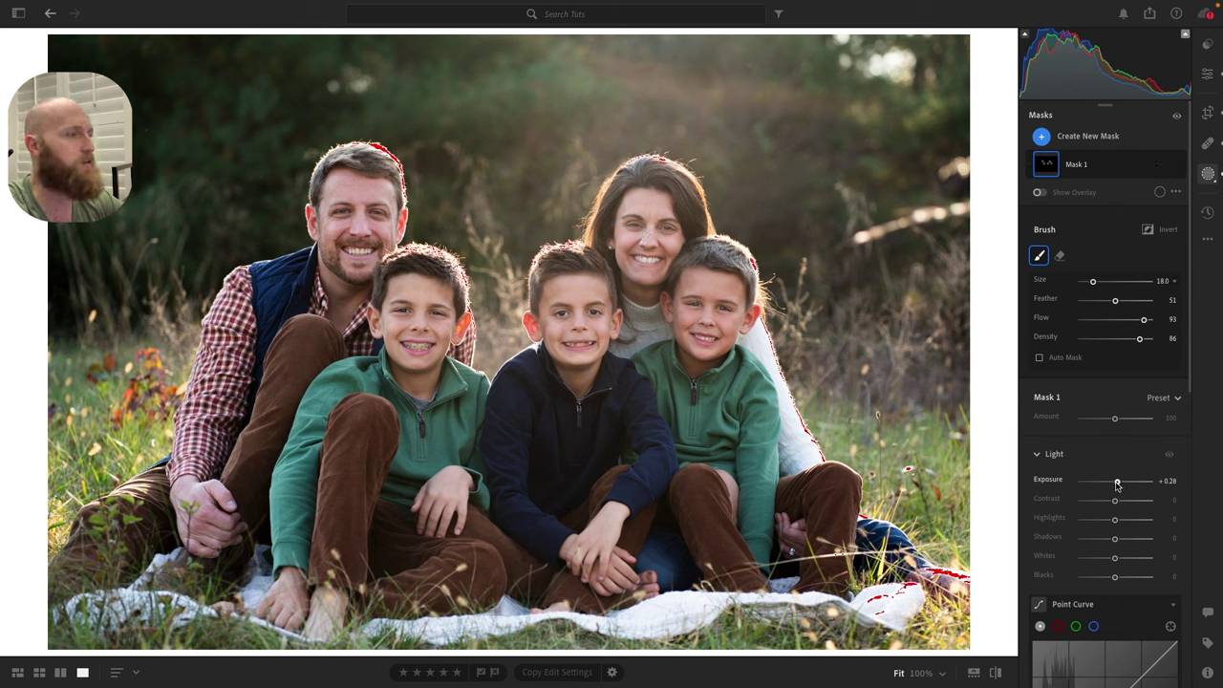
{"action": "left_click", "coordinate": [1167, 480]}
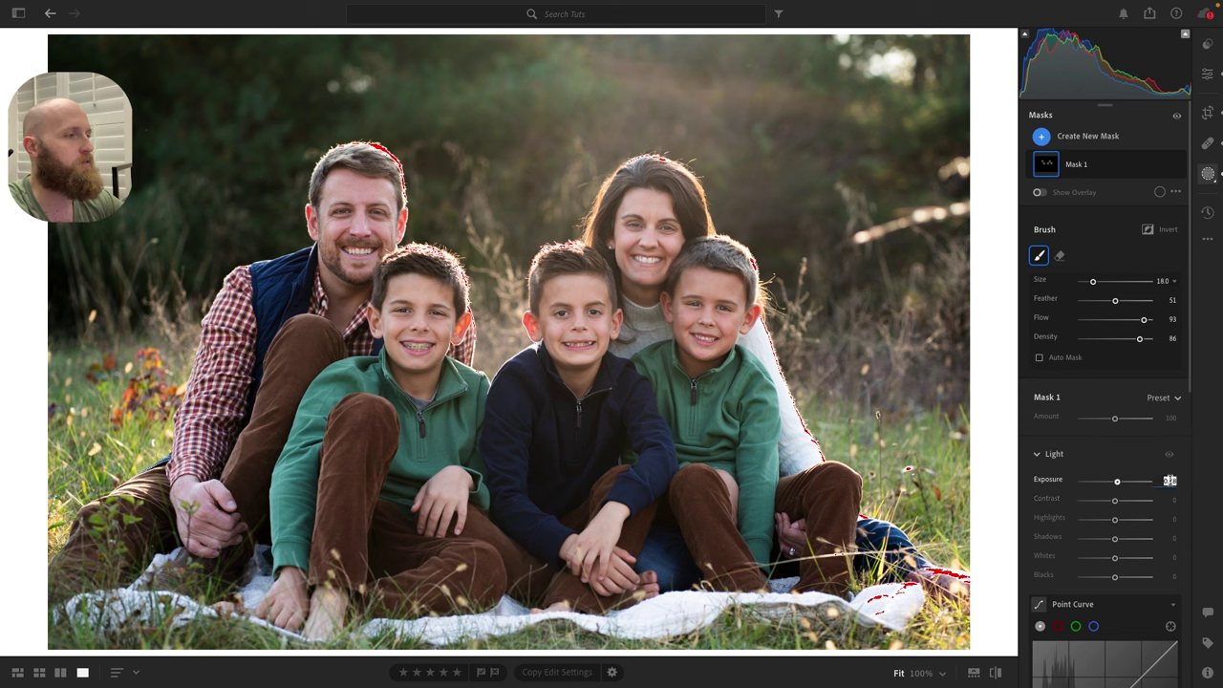
{"action": "left_click_drag", "start_coordinate": [1169, 483], "coordinate": [1177, 484]}
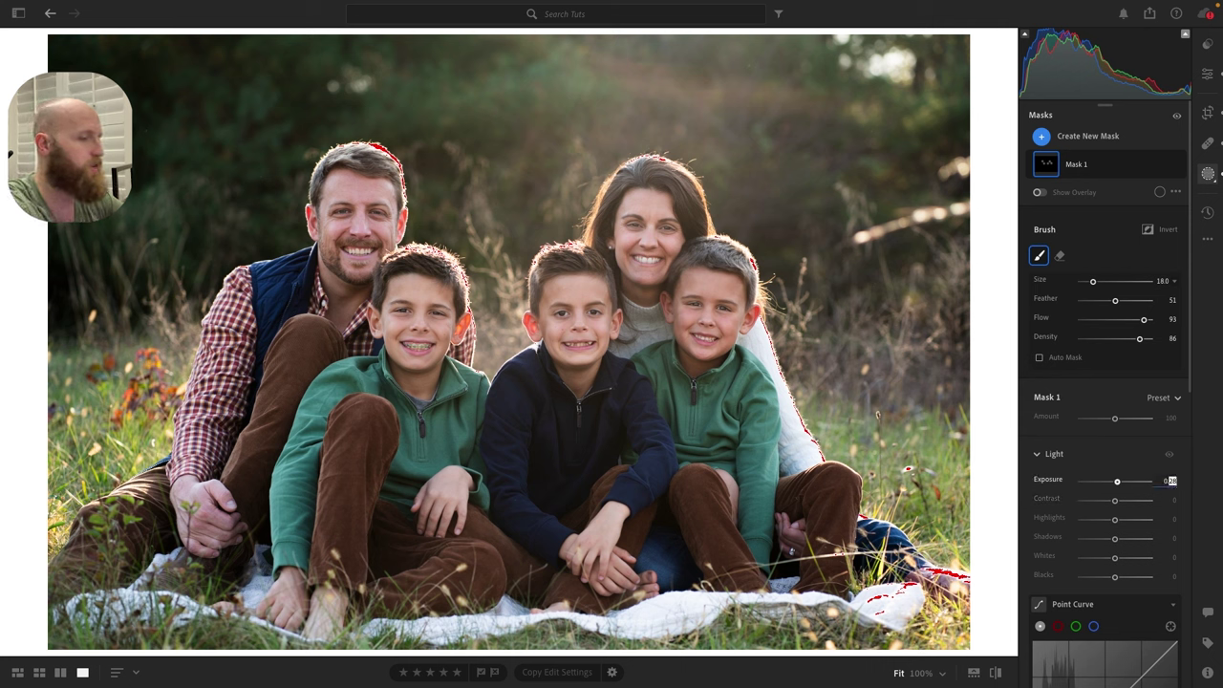
{"action": "type", "text": "35"}
{"action": "key", "text": "Return"}
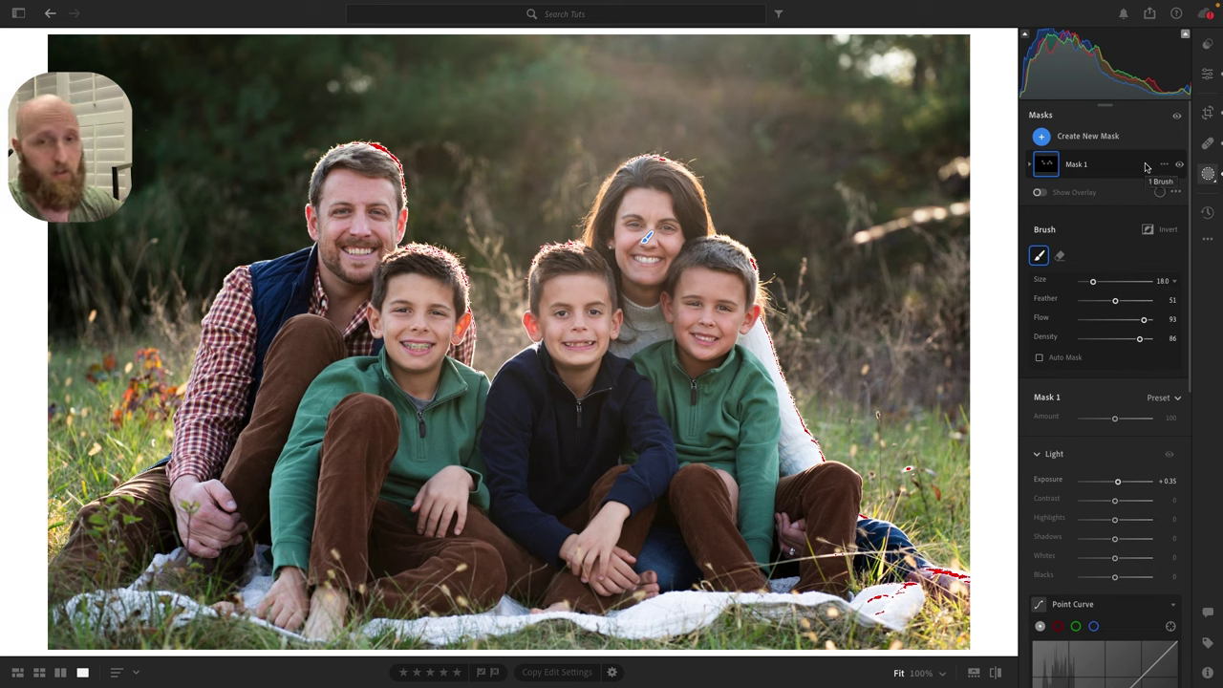
- Rename the face brush mask as Face Brighten
{"action": "double_click", "coordinate": [1072, 165]}
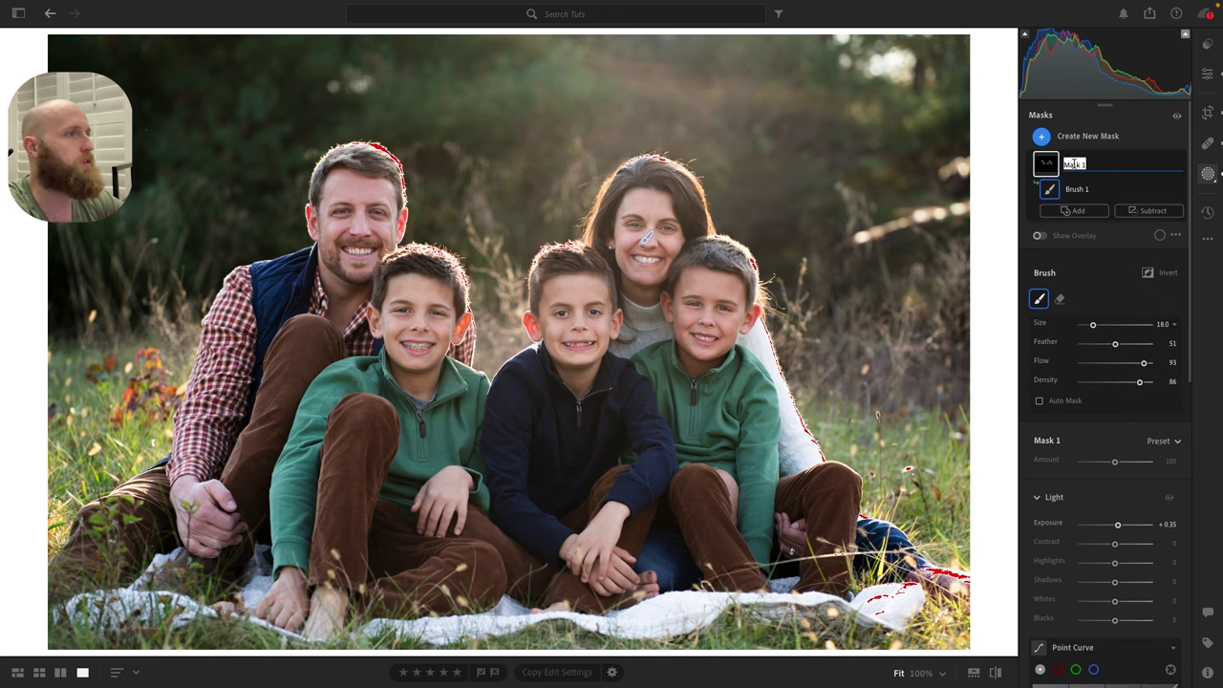
{"action": "type", "text": "Face"}
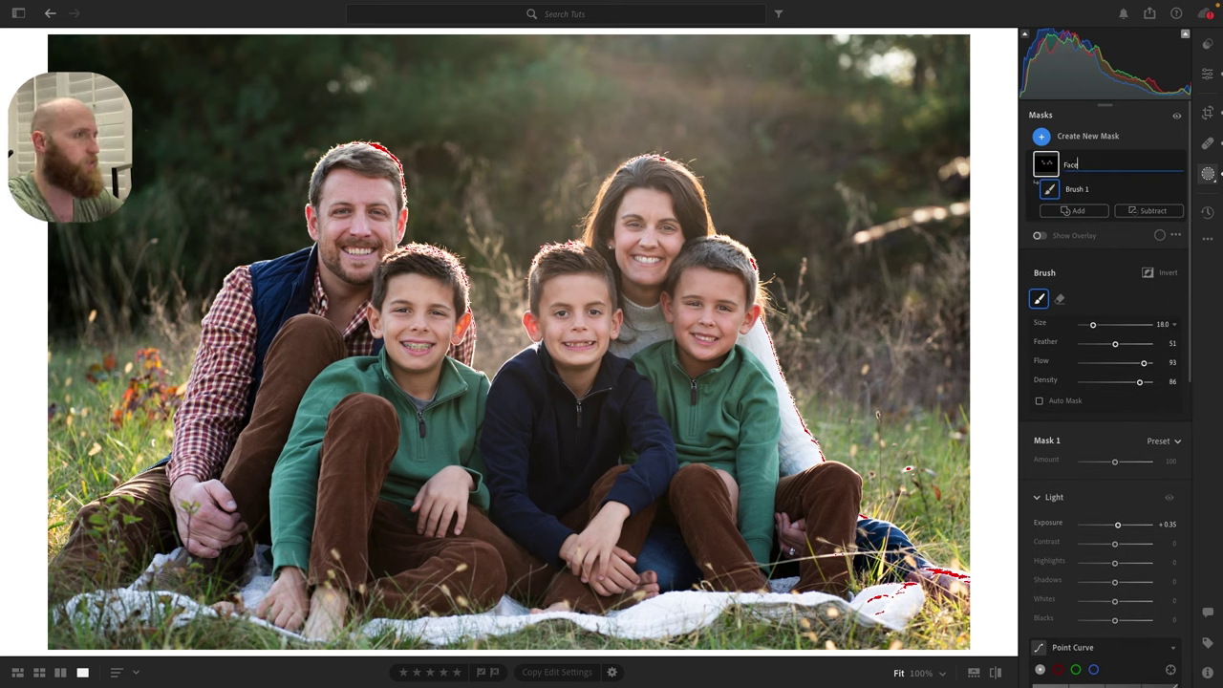
{"action": "type", "text": " Brighten"}
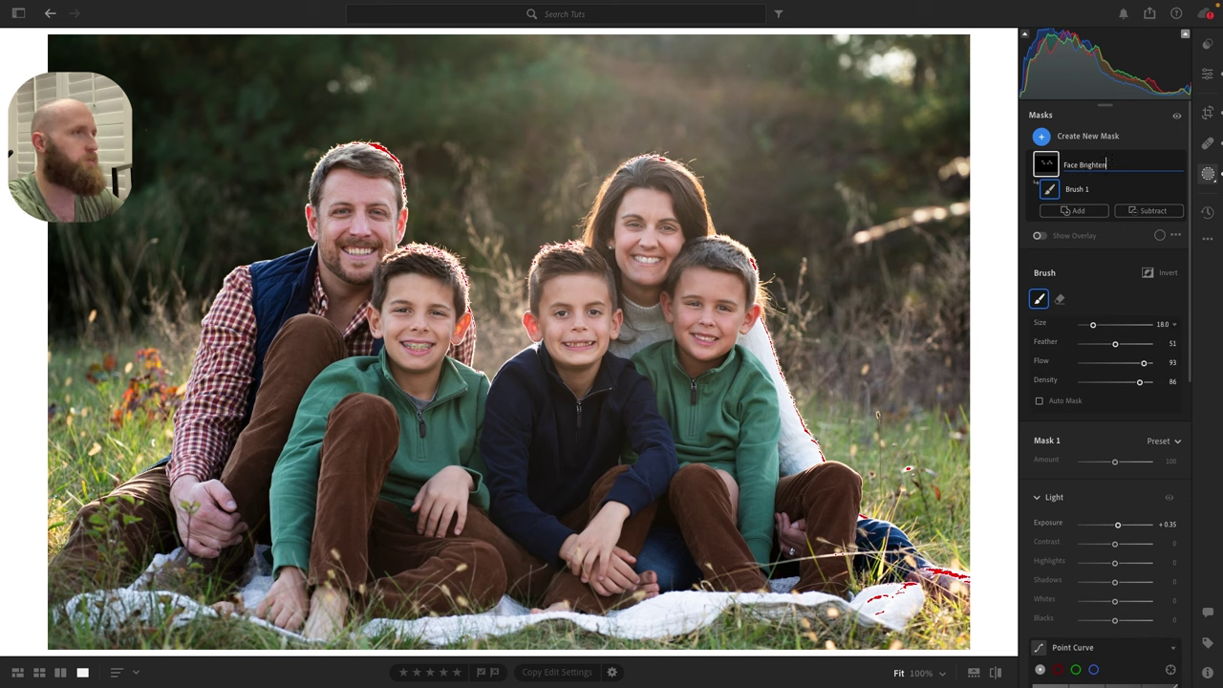
{"action": "left_click", "coordinate": [1143, 139]}
{"action": "left_click", "coordinate": [1142, 141]}
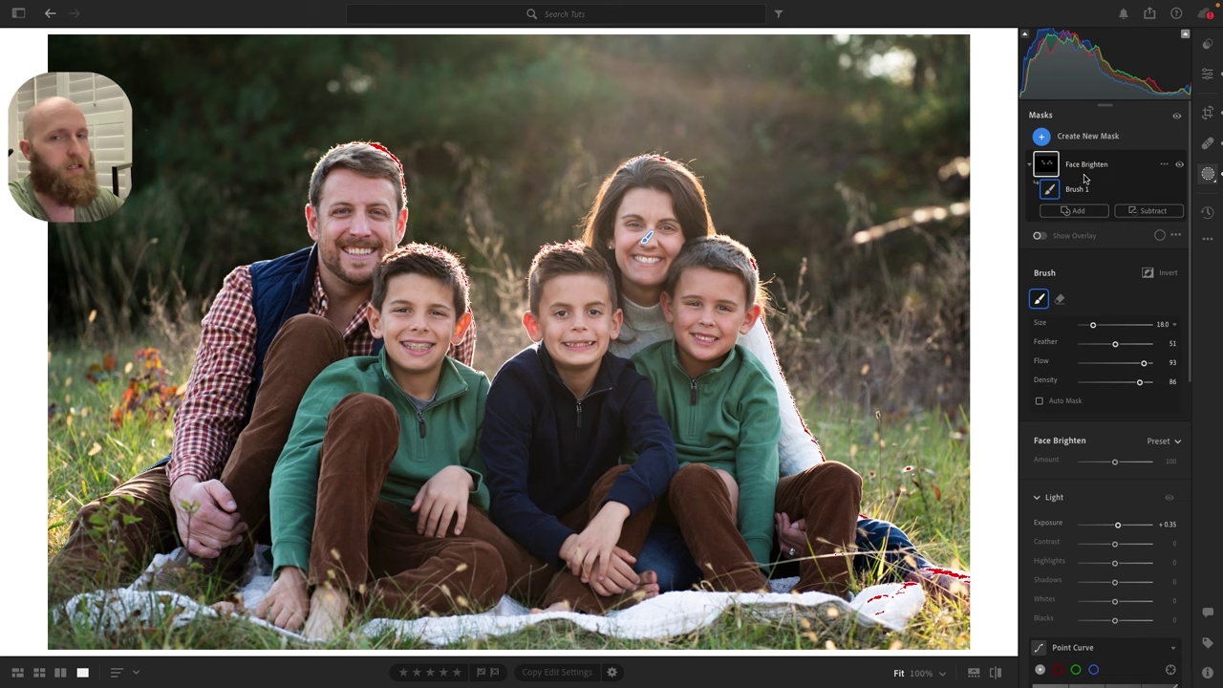
- Set the greens' Saturation to -56 in the Color Mixer and compare the photo with and without the adjustment
{"action": "key", "text": "e"}
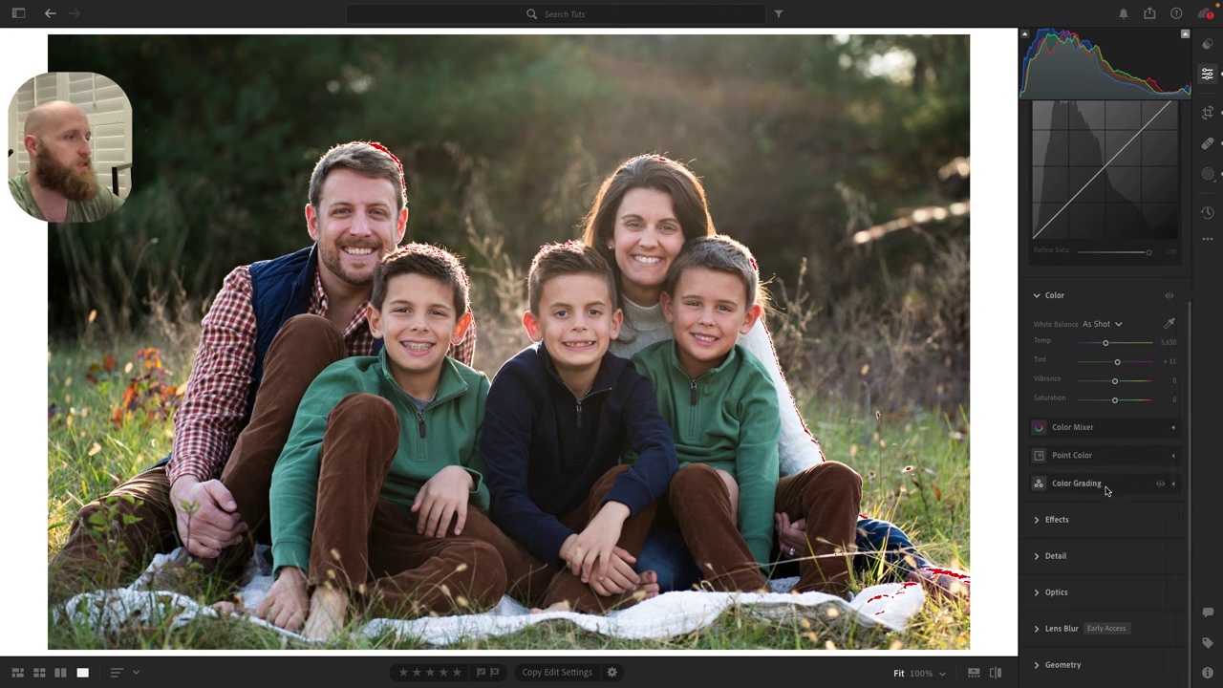
{"action": "left_click", "coordinate": [1139, 429]}
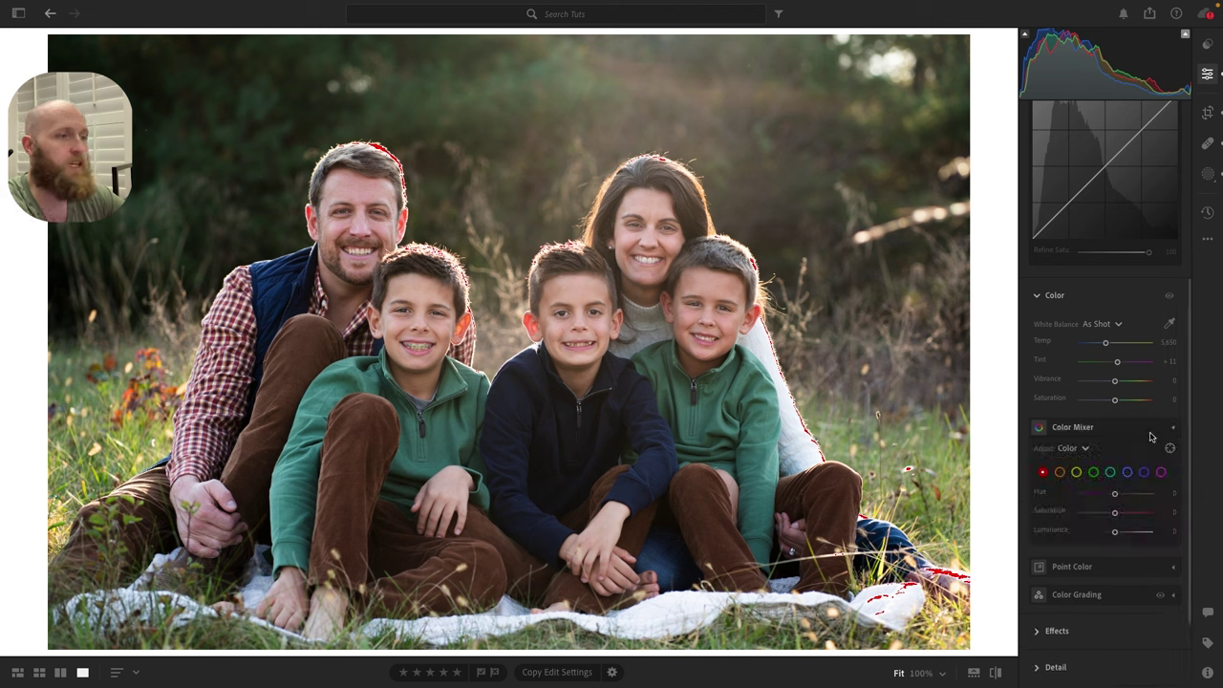
{"action": "left_click", "coordinate": [1093, 474]}
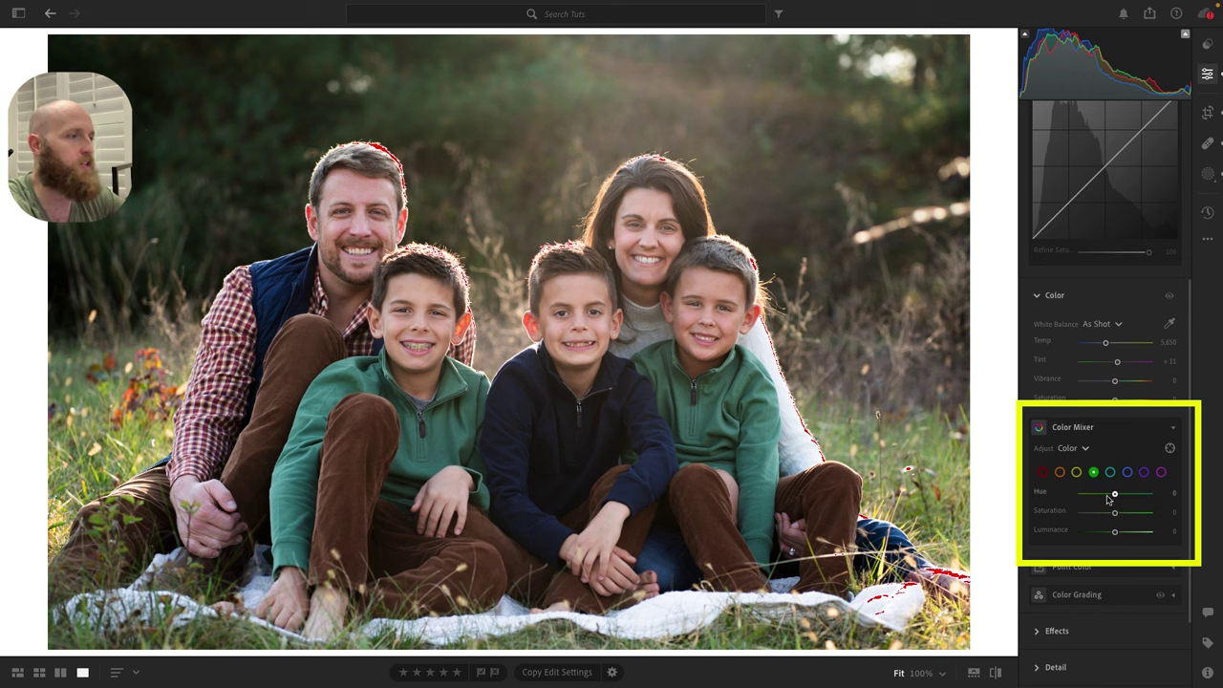
{"action": "left_click_drag", "start_coordinate": [1115, 514], "coordinate": [1098, 516]}
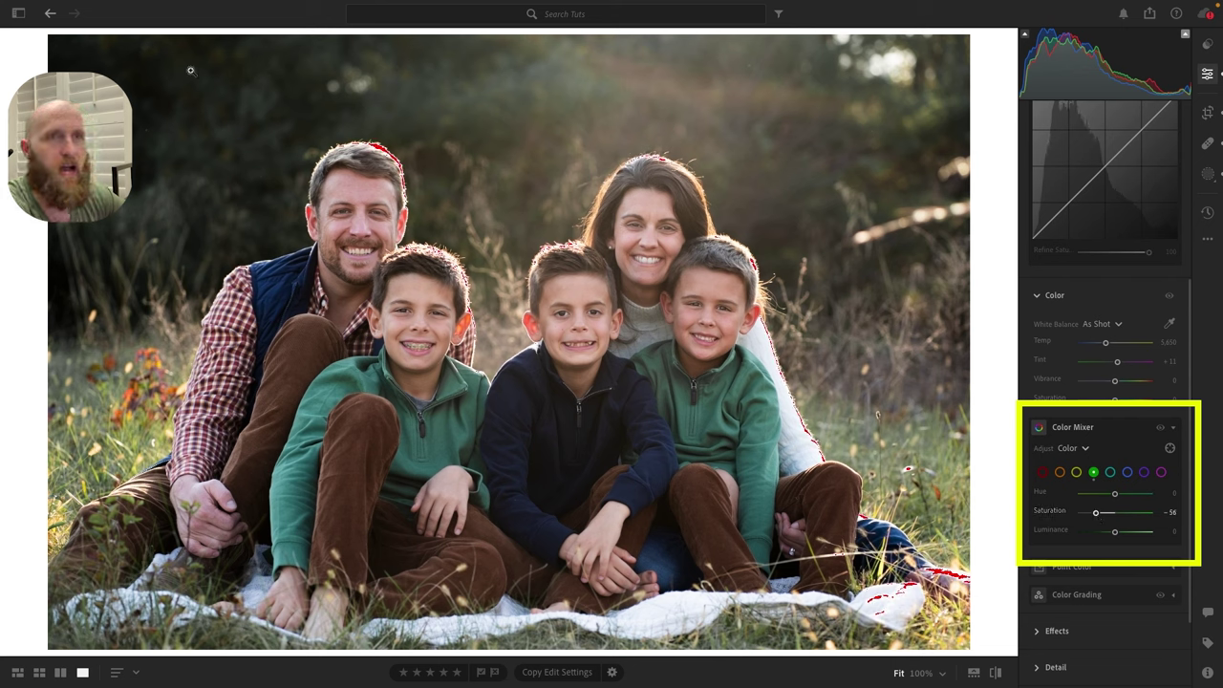
{"action": "left_click", "coordinate": [1158, 429]}
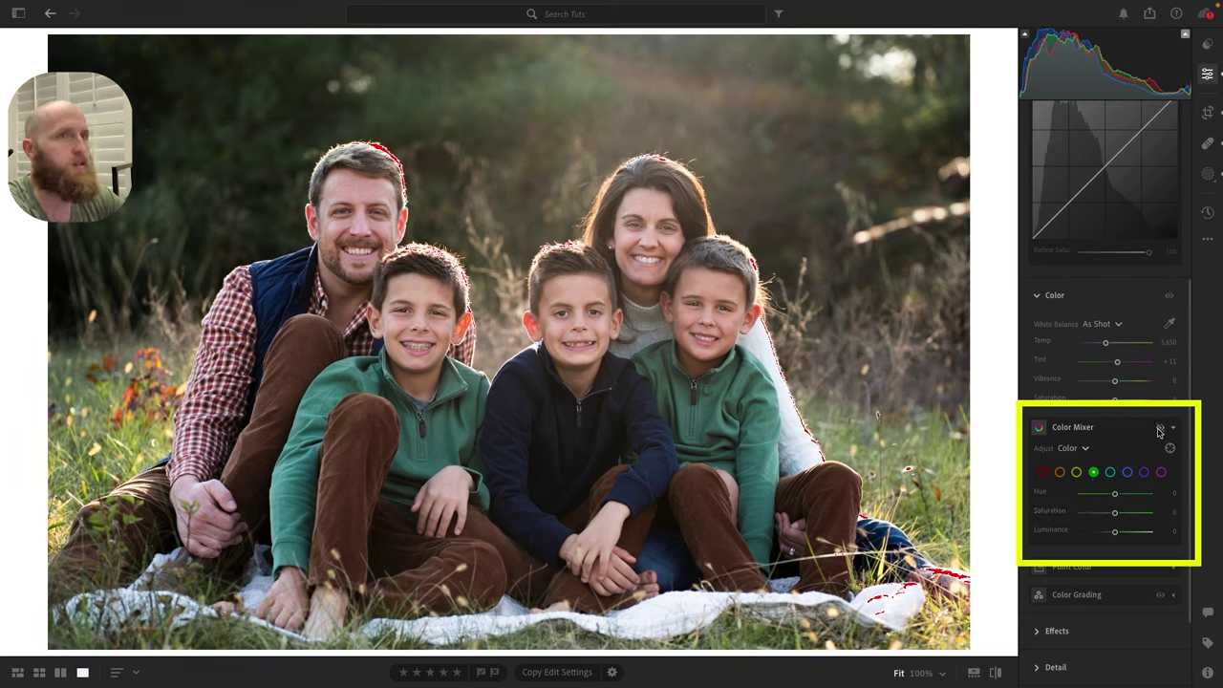
{"action": "left_click", "coordinate": [1158, 429]}
{"action": "left_click", "coordinate": [1159, 428]}
{"action": "left_click", "coordinate": [1158, 429]}
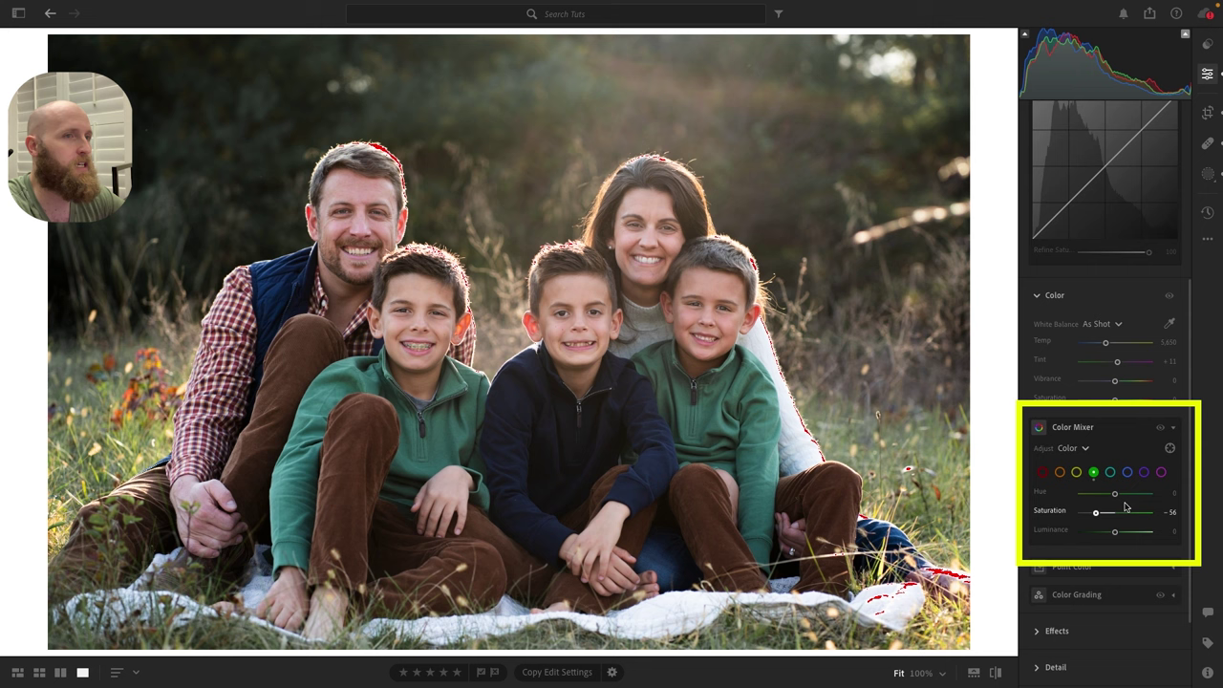
- Set the greens' Hue to -50 and Luminance to +26 in the Color Mixer
{"action": "left_click_drag", "start_coordinate": [1114, 494], "coordinate": [1097, 499]}
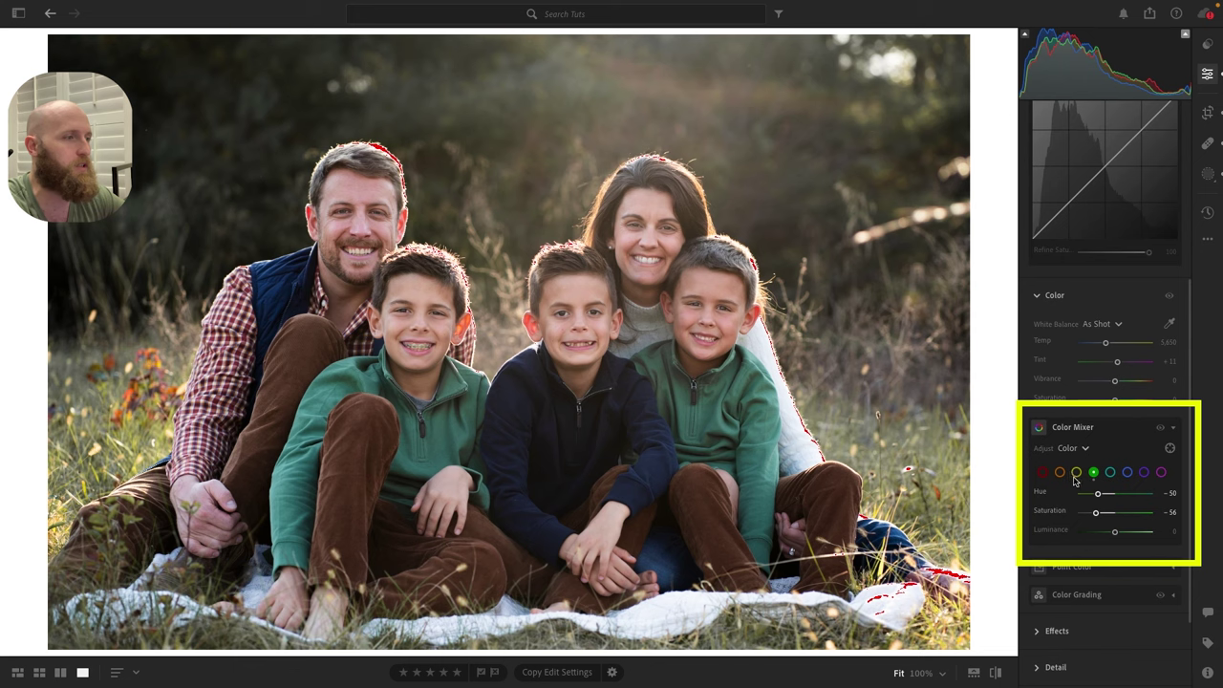
{"action": "scroll", "coordinate": [1108, 504], "scroll_direction": "down", "scroll_amount": 1}
{"action": "mouse_move", "coordinate": [1113, 494]}
{"action": "left_mouse_down"}
{"action": "mouse_move", "coordinate": [1173, 495]}
{"action": "mouse_move", "coordinate": [1124, 494]}
{"action": "left_mouse_up"}
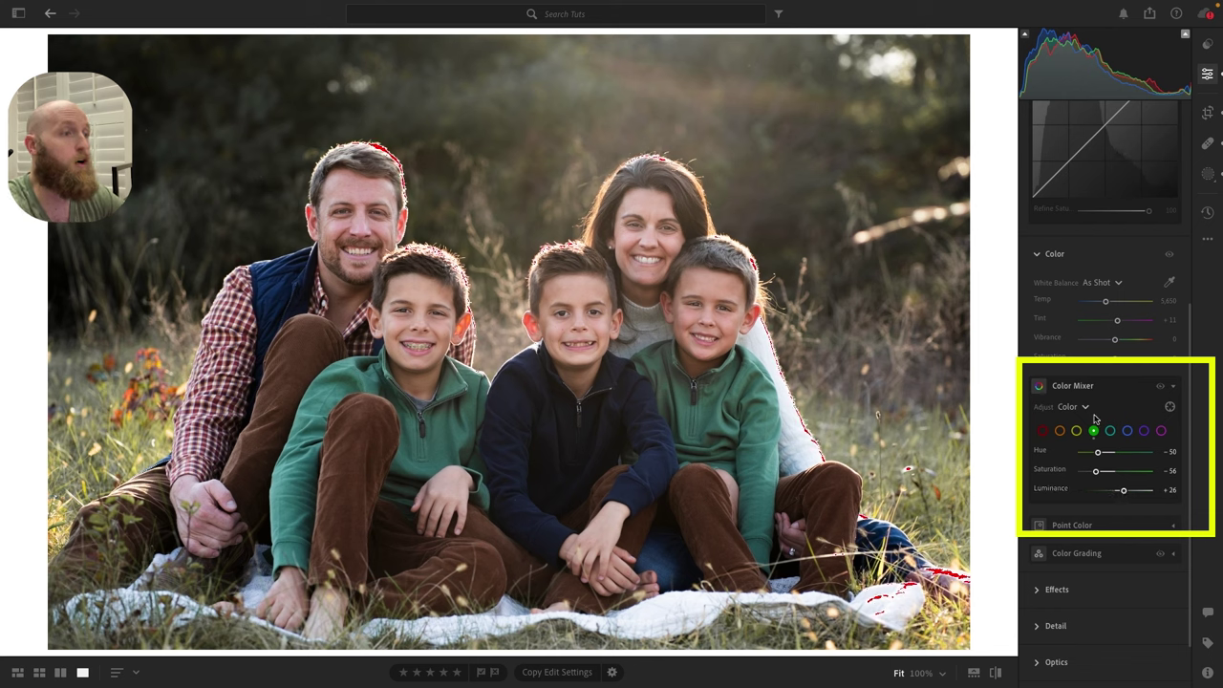
- Set the yellows' Hue to -20 in the Color Mixer and compare the photo with and without the mixer changes
{"action": "scroll", "coordinate": [1088, 400], "scroll_direction": "down", "scroll_amount": 1}
{"action": "left_click", "coordinate": [1075, 385]}
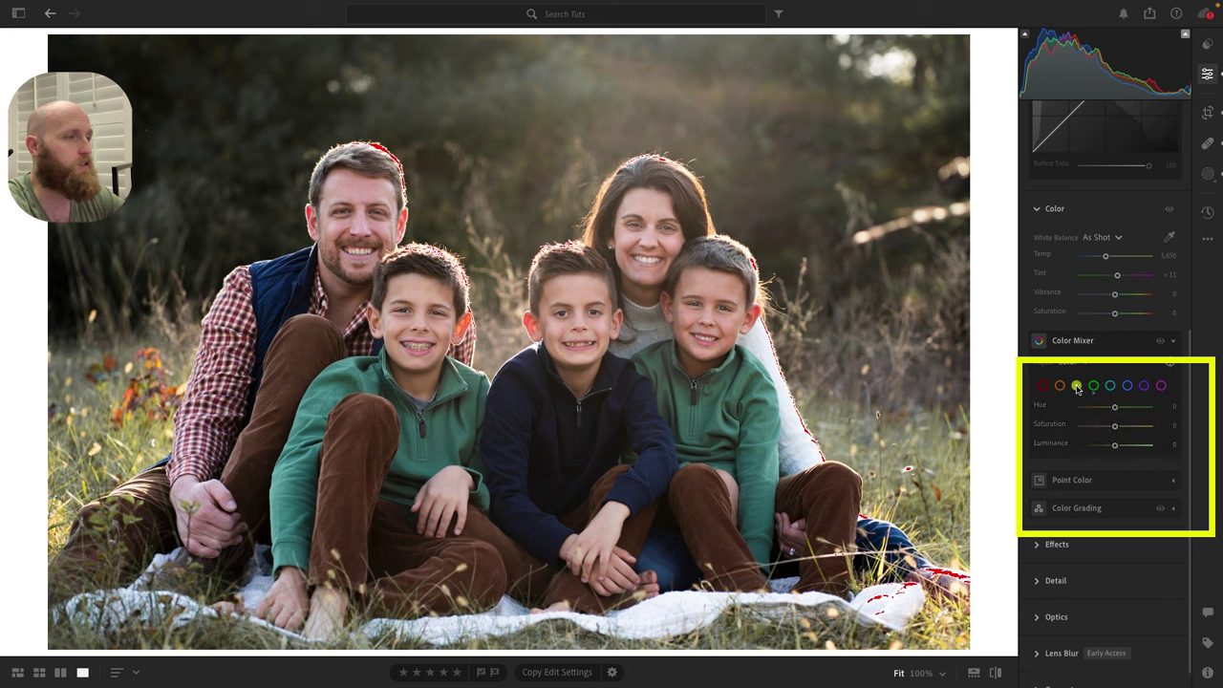
{"action": "left_click_drag", "start_coordinate": [1114, 407], "coordinate": [1107, 411]}
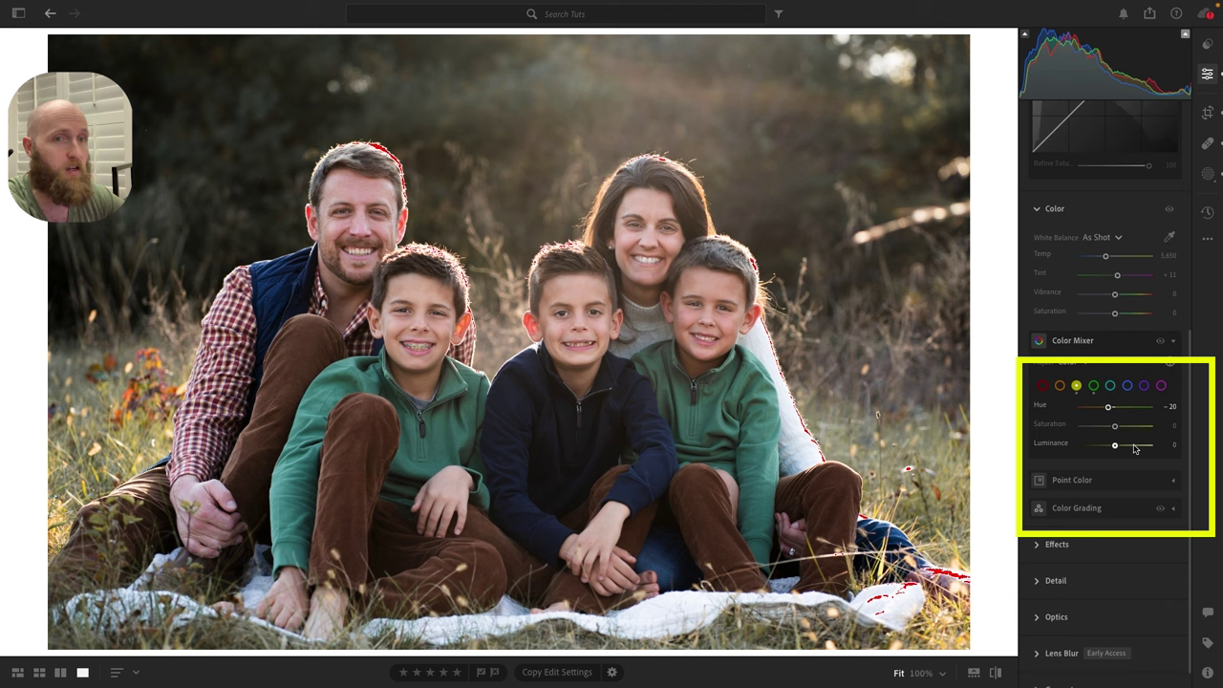
{"action": "left_click", "coordinate": [1158, 342]}
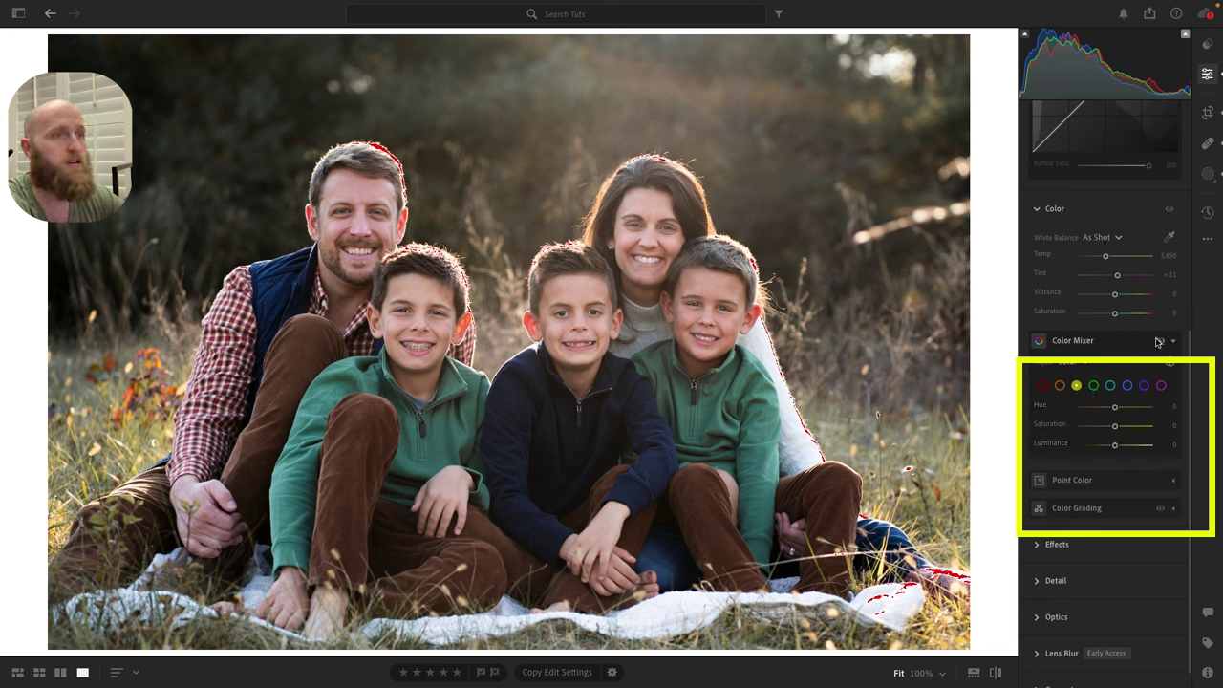
{"action": "left_click", "coordinate": [1158, 342]}
{"action": "left_click", "coordinate": [1157, 342]}
{"action": "left_click", "coordinate": [1158, 341]}
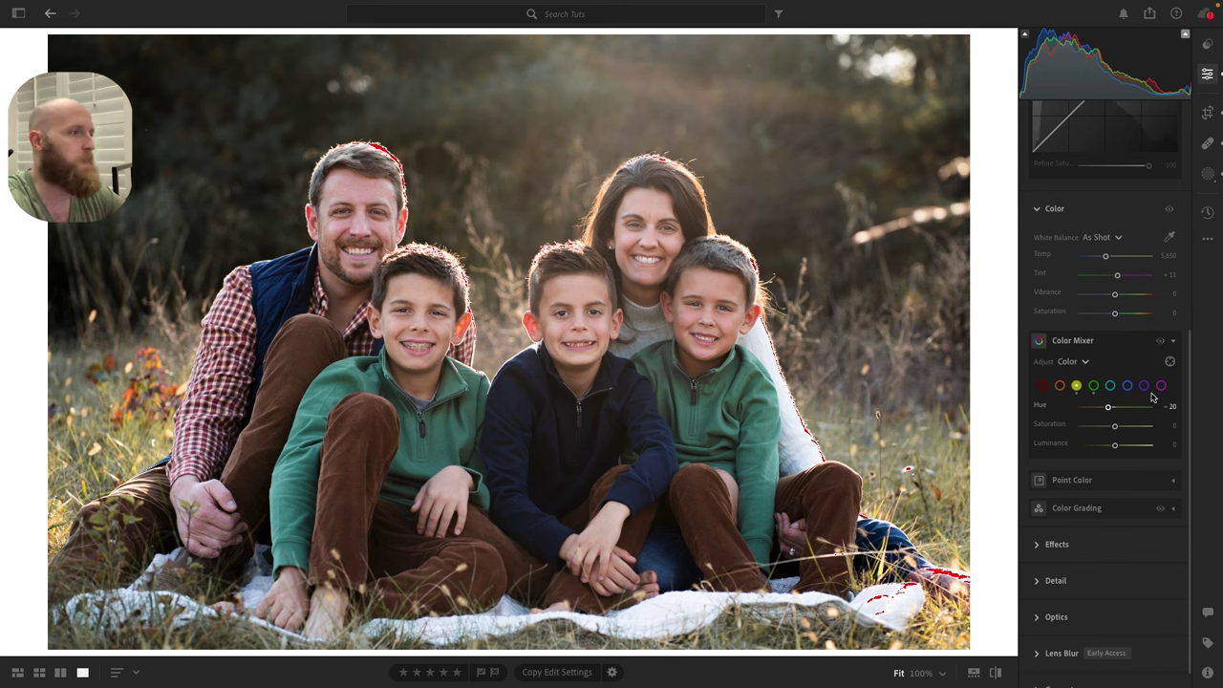
{"action": "scroll", "coordinate": [1153, 397], "scroll_direction": "down", "scroll_amount": 1}
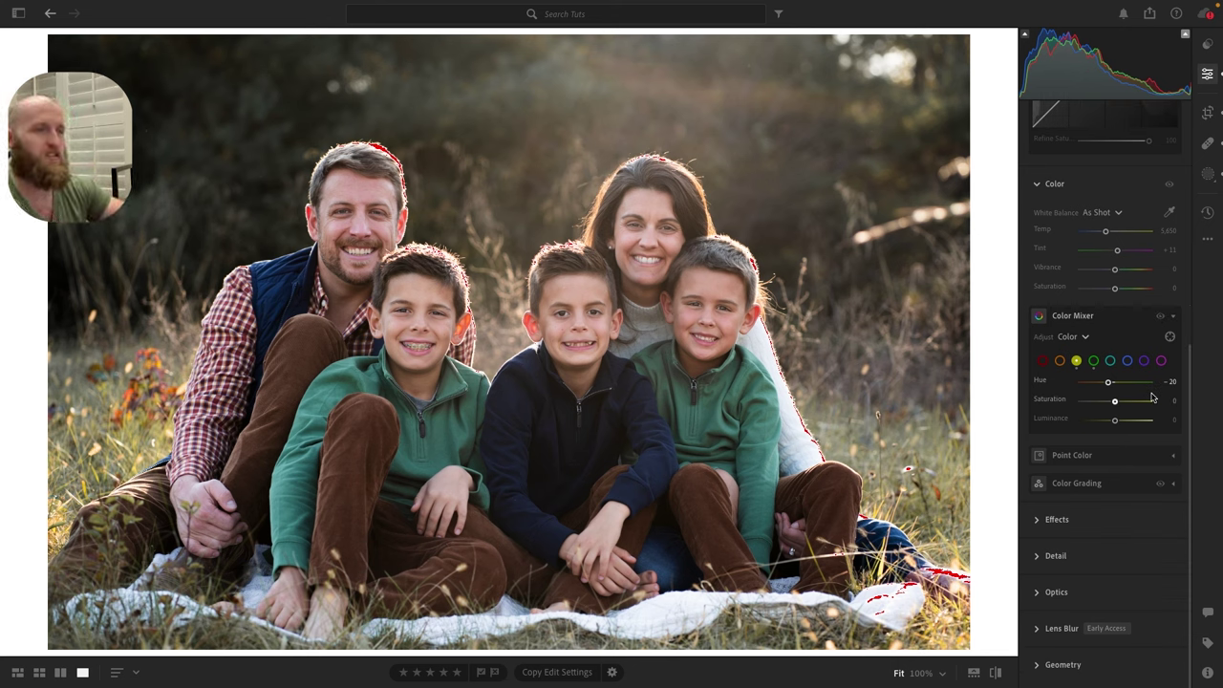
{"action": "left_click", "coordinate": [1161, 317]}
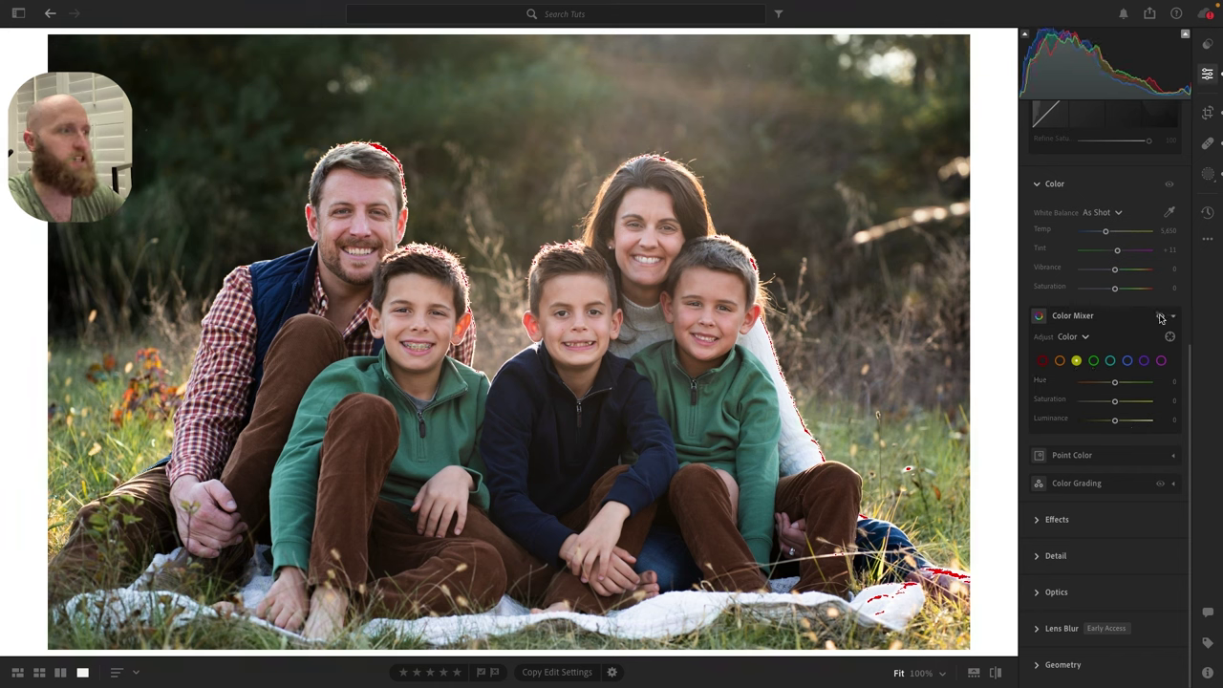
{"action": "left_click", "coordinate": [1160, 317]}
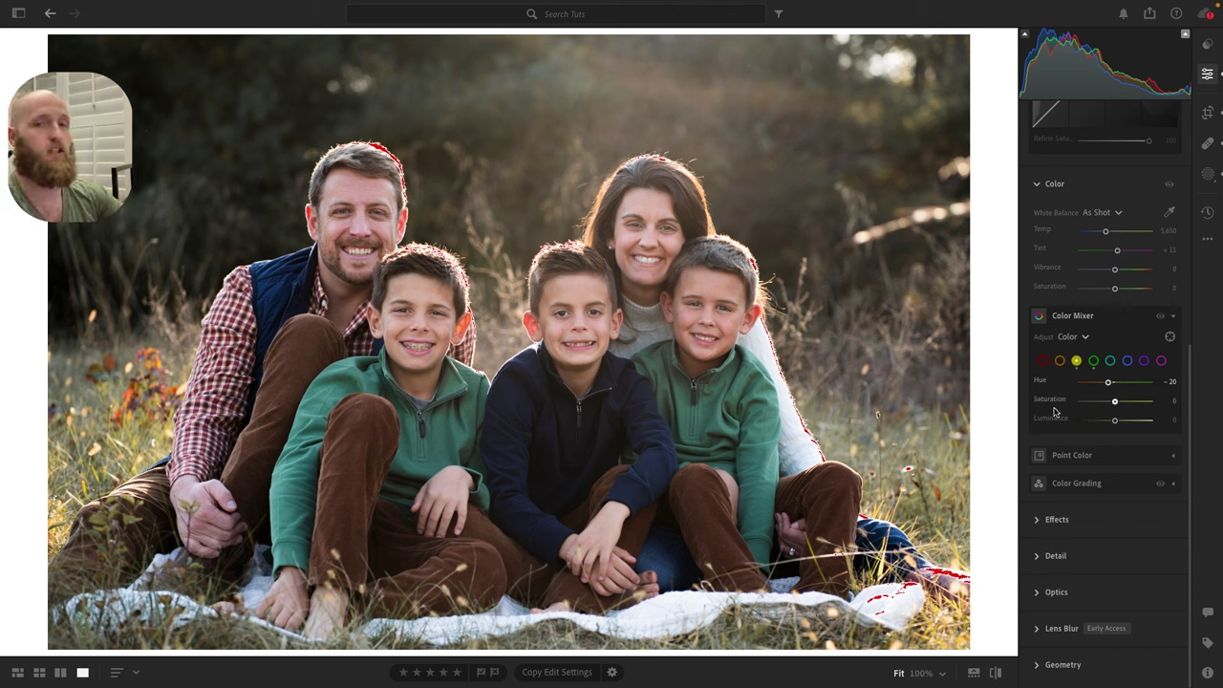
- Try lowering the aquas' Saturation to -100 in the Color Mixer, and undo it
{"action": "left_click", "coordinate": [1109, 360]}
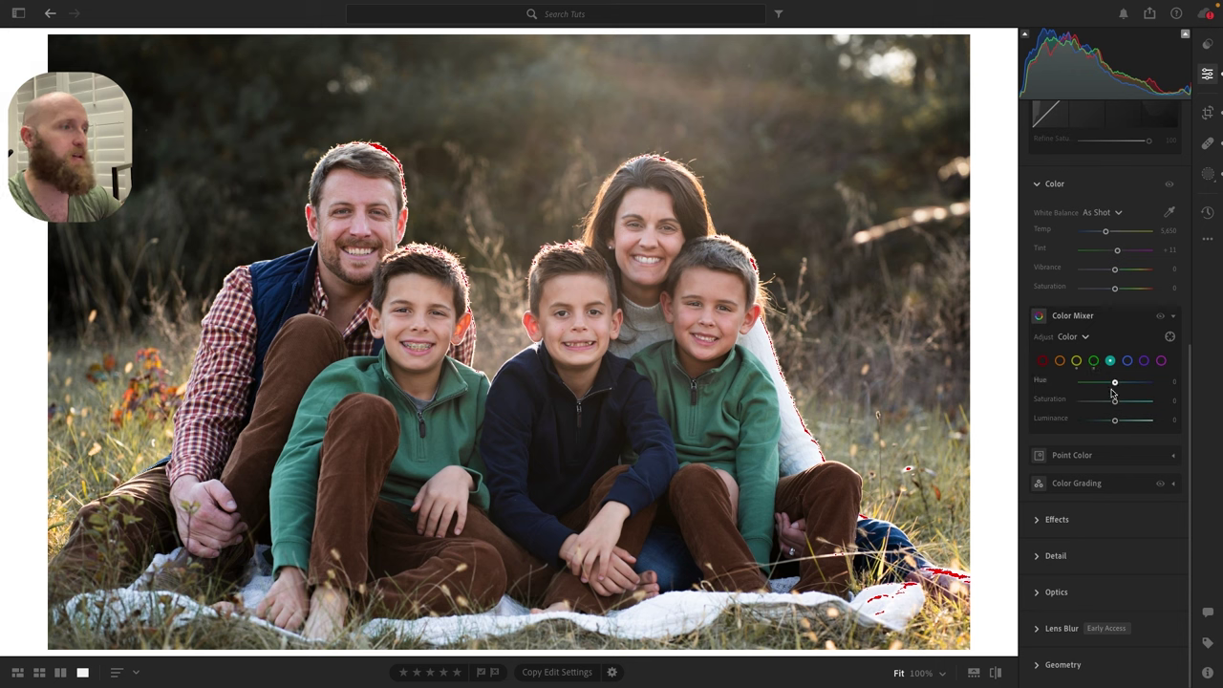
{"action": "left_click_drag", "start_coordinate": [1114, 401], "coordinate": [1054, 405]}
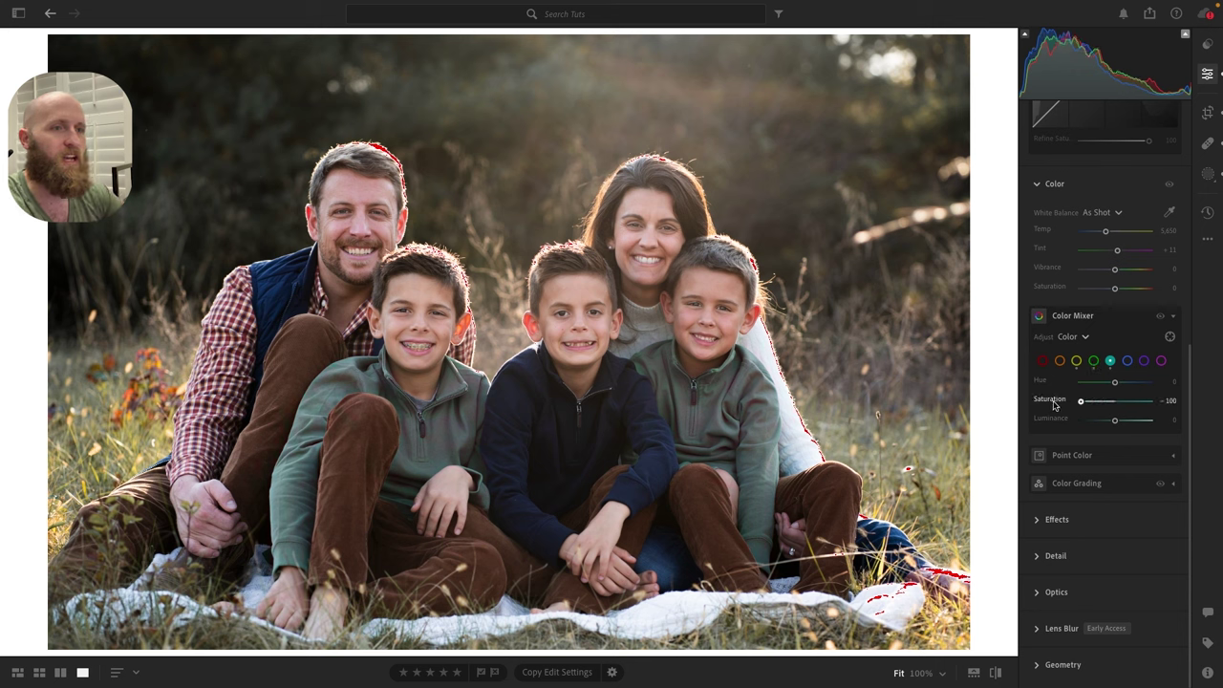
{"action": "key", "text": "ctrl+z"}
{"action": "key", "text": "ctrl+z"}
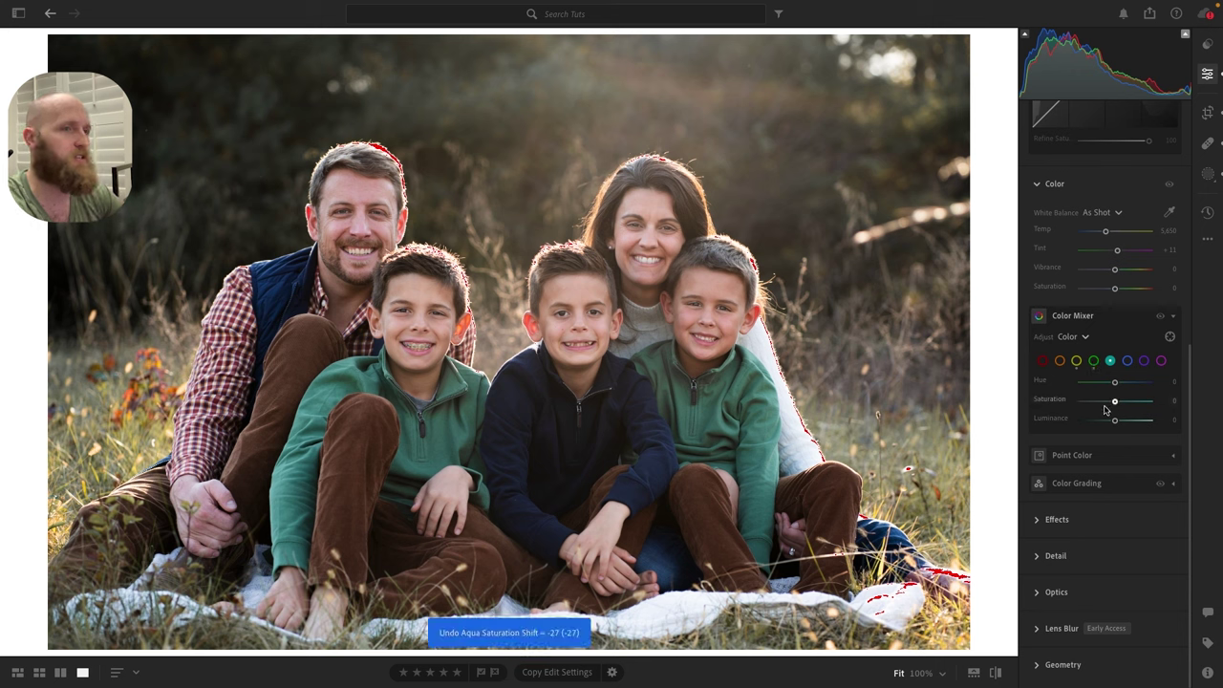
- Tint the highlights a warm orange in Color Grading, with a hue of about 30 and moderate saturation
{"action": "left_click", "coordinate": [1121, 319]}
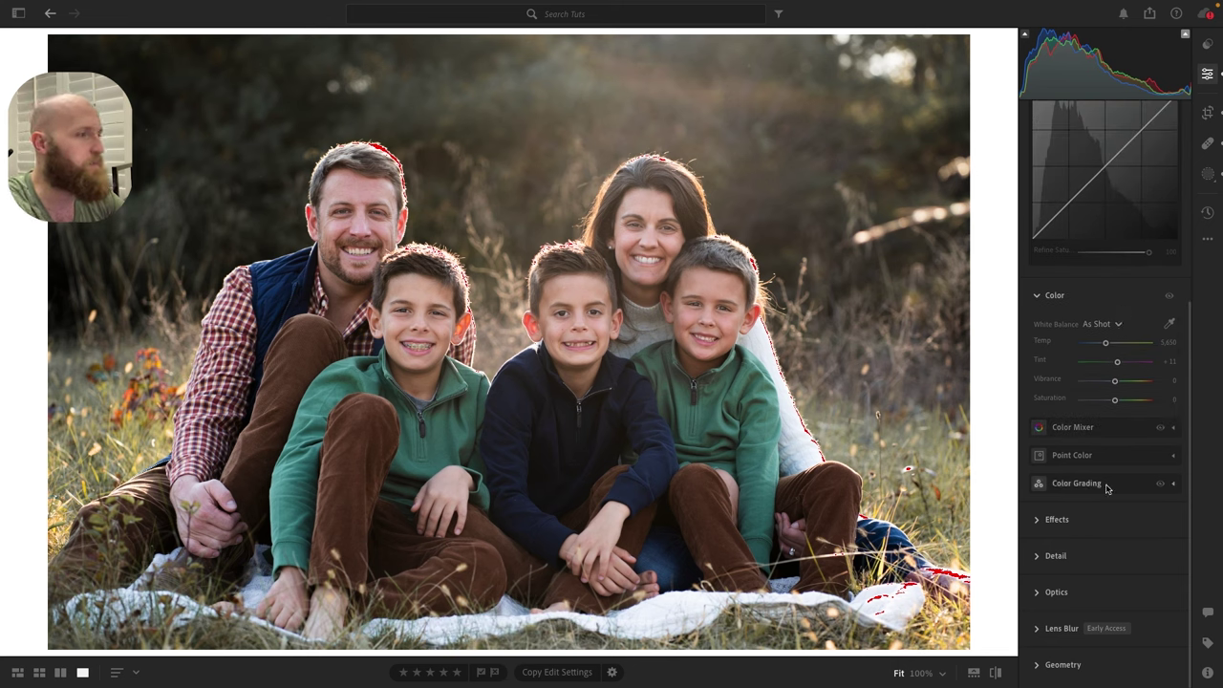
{"action": "left_click", "coordinate": [1175, 485]}
{"action": "scroll", "coordinate": [1167, 482], "scroll_direction": "down", "scroll_amount": 2}
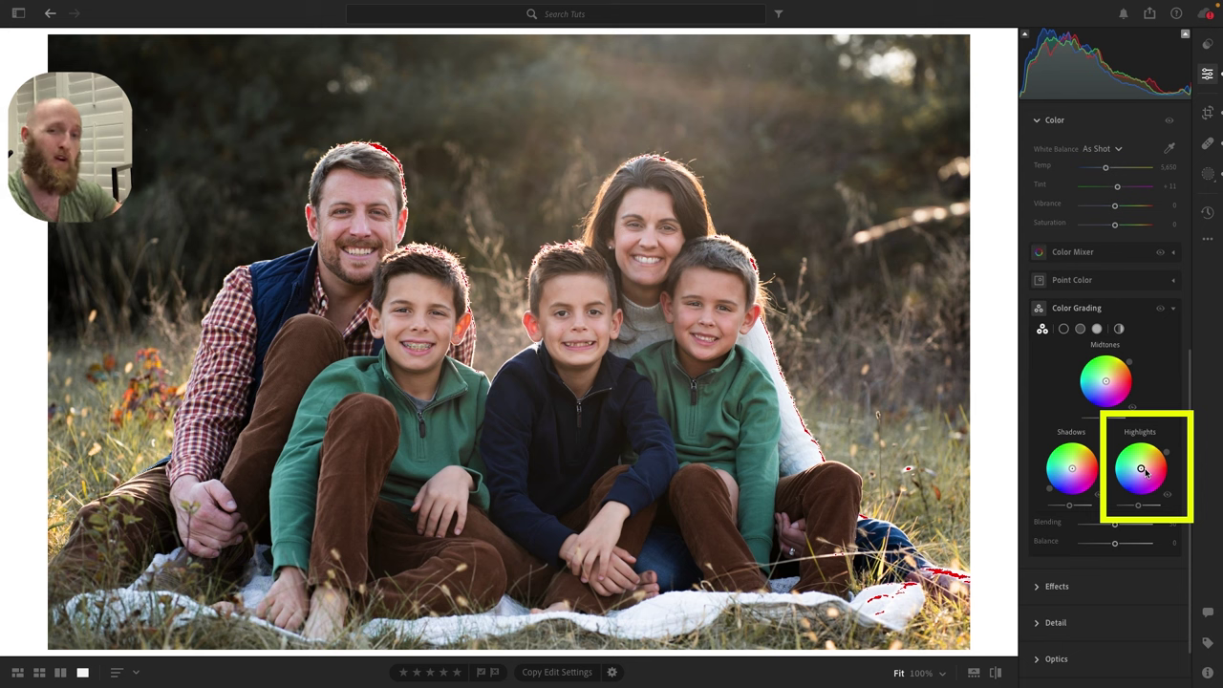
{"action": "mouse_move", "coordinate": [1167, 457]}
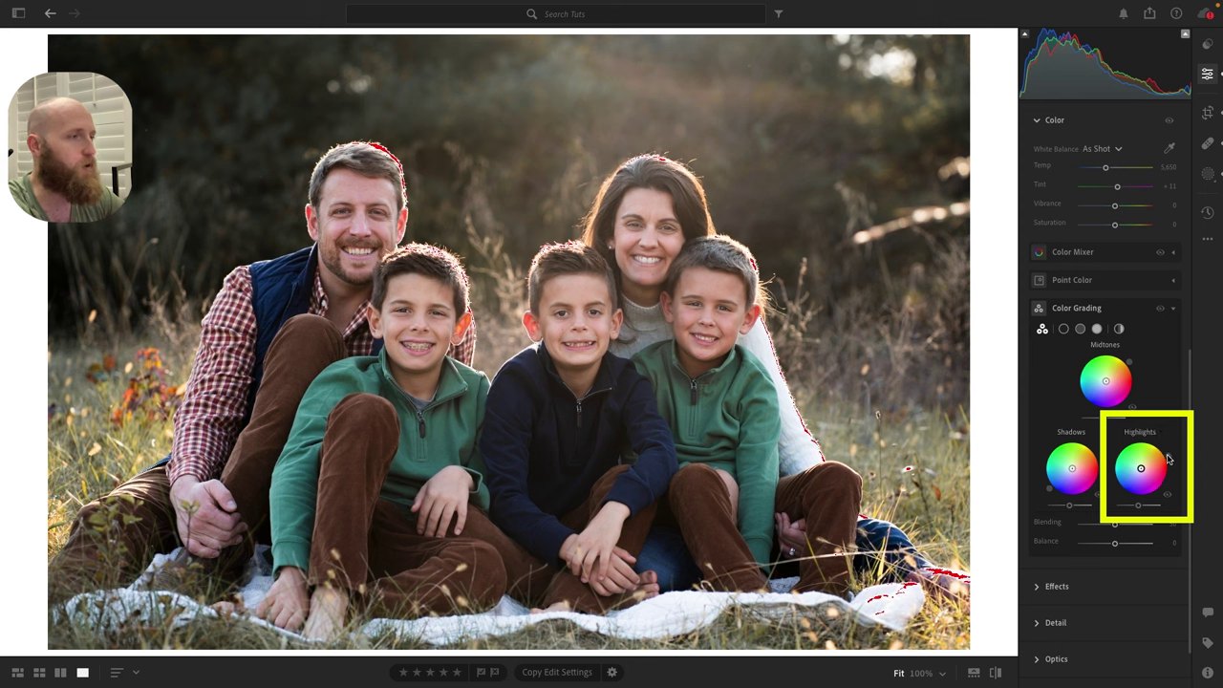
{"action": "left_click_drag", "start_coordinate": [1142, 469], "coordinate": [1153, 465]}
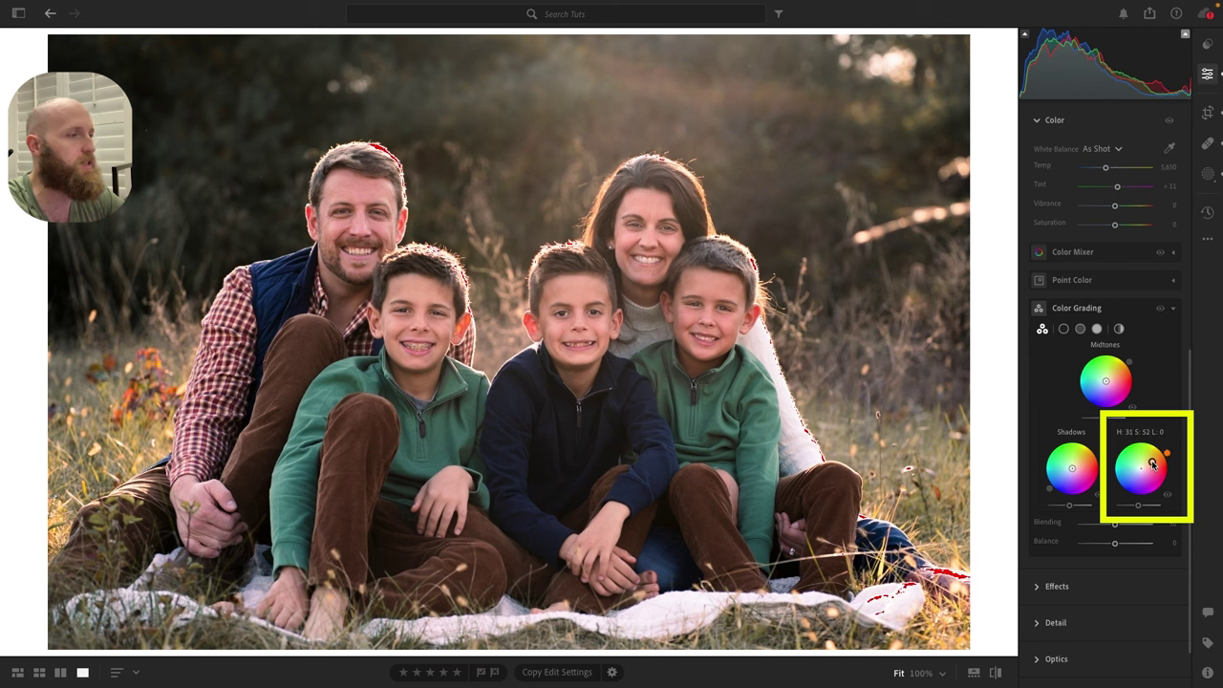
{"action": "mouse_move", "coordinate": [1152, 464]}
{"action": "left_mouse_down"}
{"action": "mouse_move", "coordinate": [1169, 459]}
{"action": "mouse_move", "coordinate": [1171, 472]}
{"action": "mouse_move", "coordinate": [1146, 437]}
{"action": "mouse_move", "coordinate": [1166, 456]}
{"action": "left_mouse_up"}
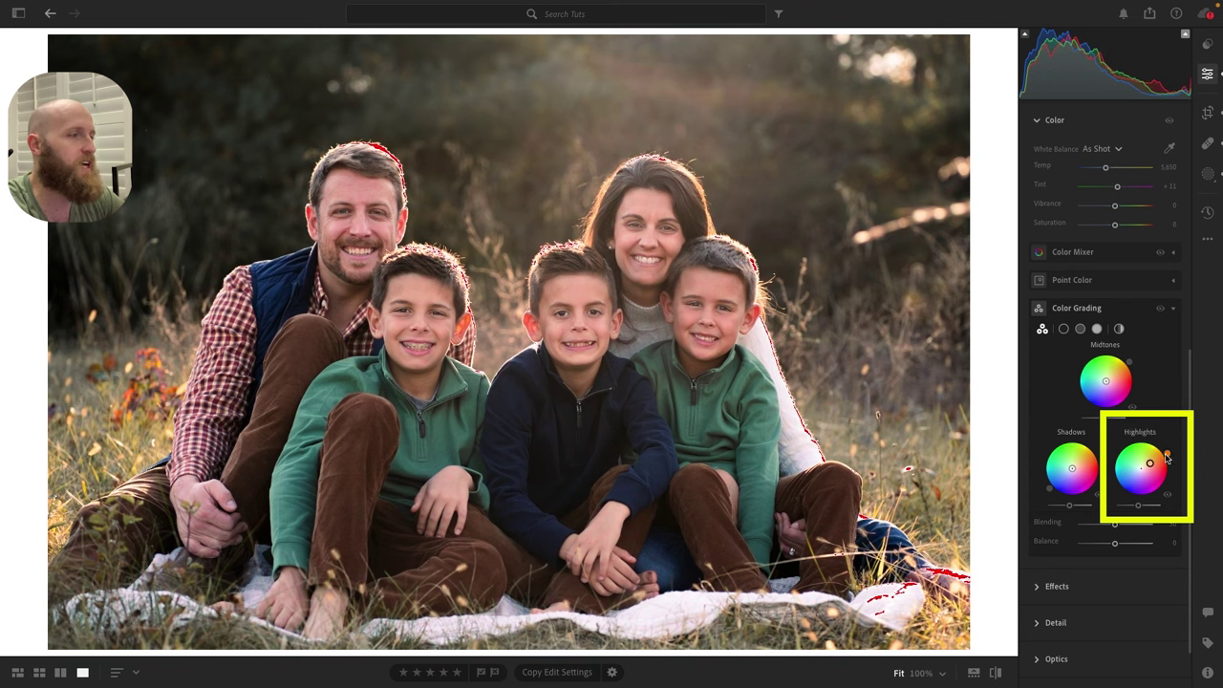
{"action": "left_click_drag", "start_coordinate": [1168, 459], "coordinate": [1169, 457]}
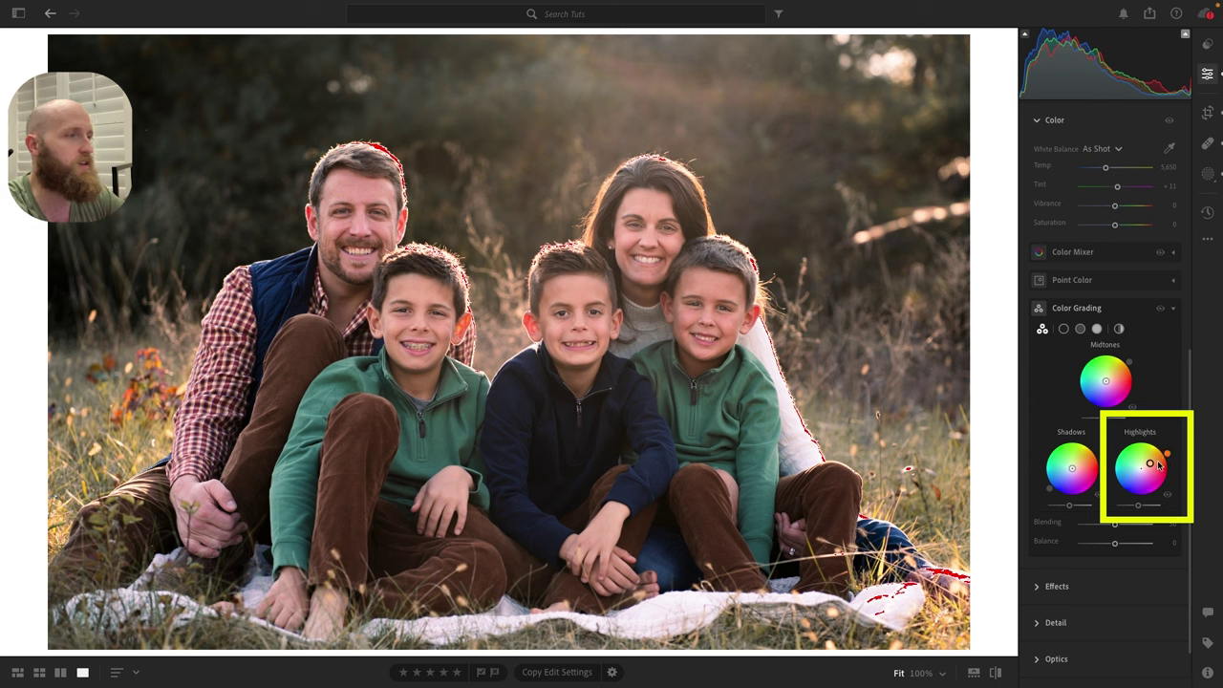
{"action": "mouse_move", "coordinate": [1150, 466]}
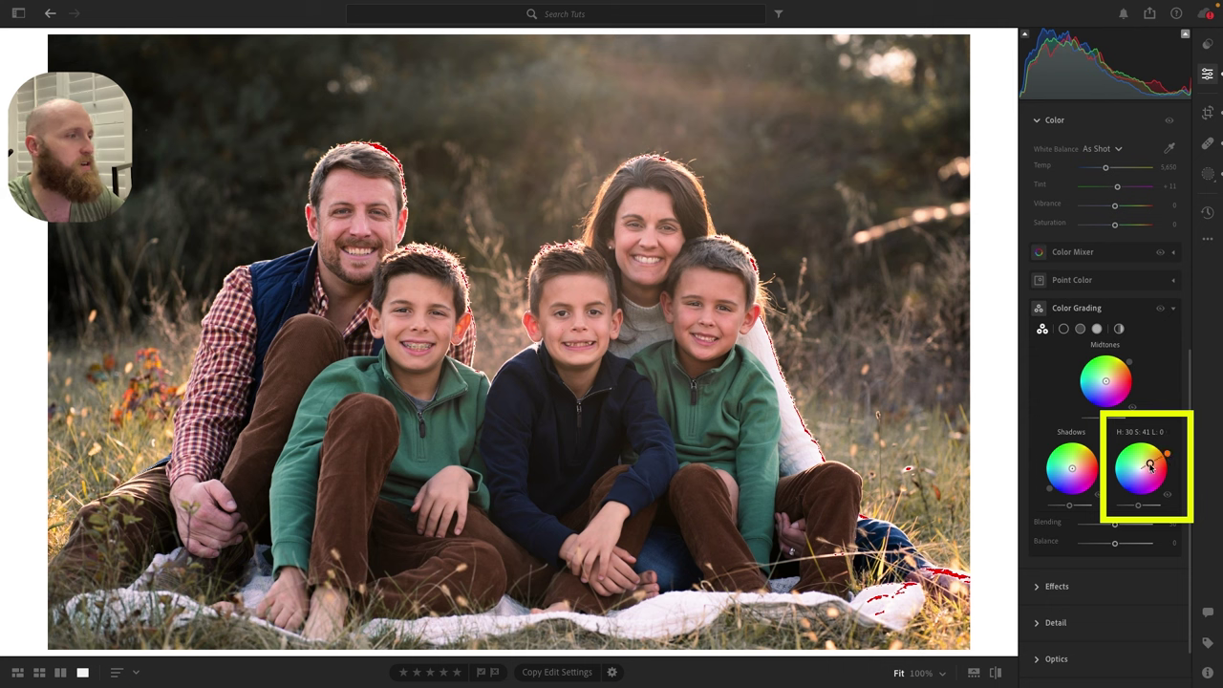
{"action": "left_click_drag", "start_coordinate": [1150, 466], "coordinate": [1148, 468]}
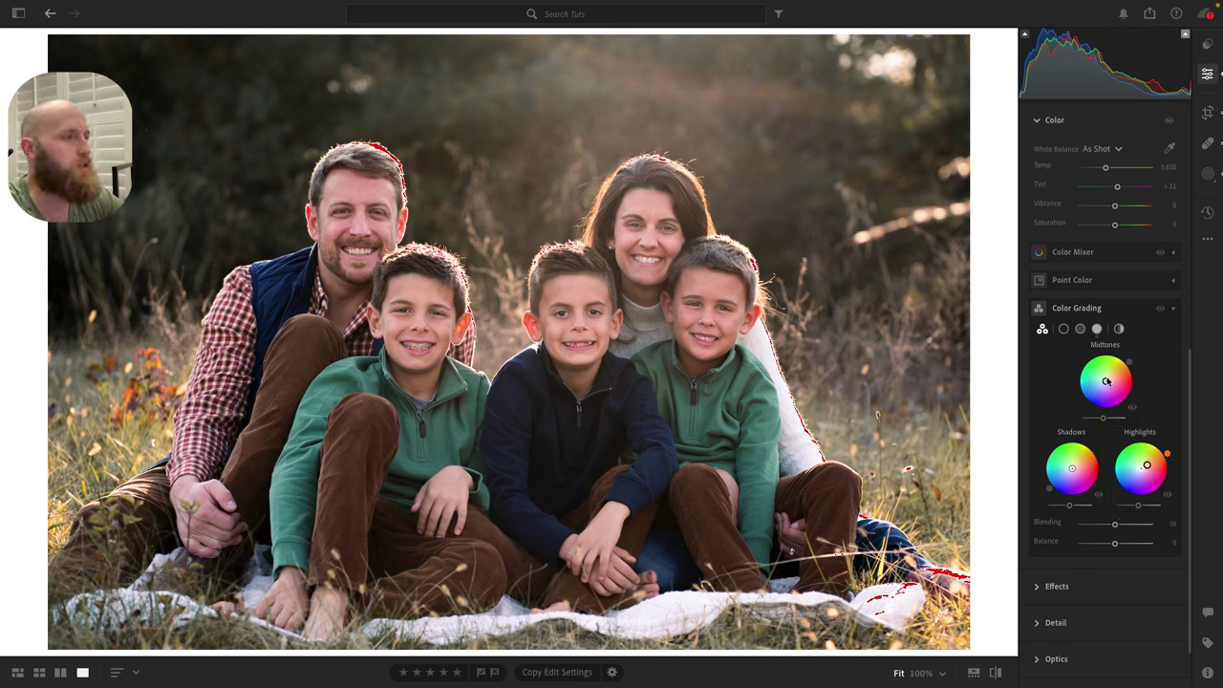
- Warm the midtones with a subtle orange tint in Color Grading
{"action": "mouse_move", "coordinate": [1131, 364]}
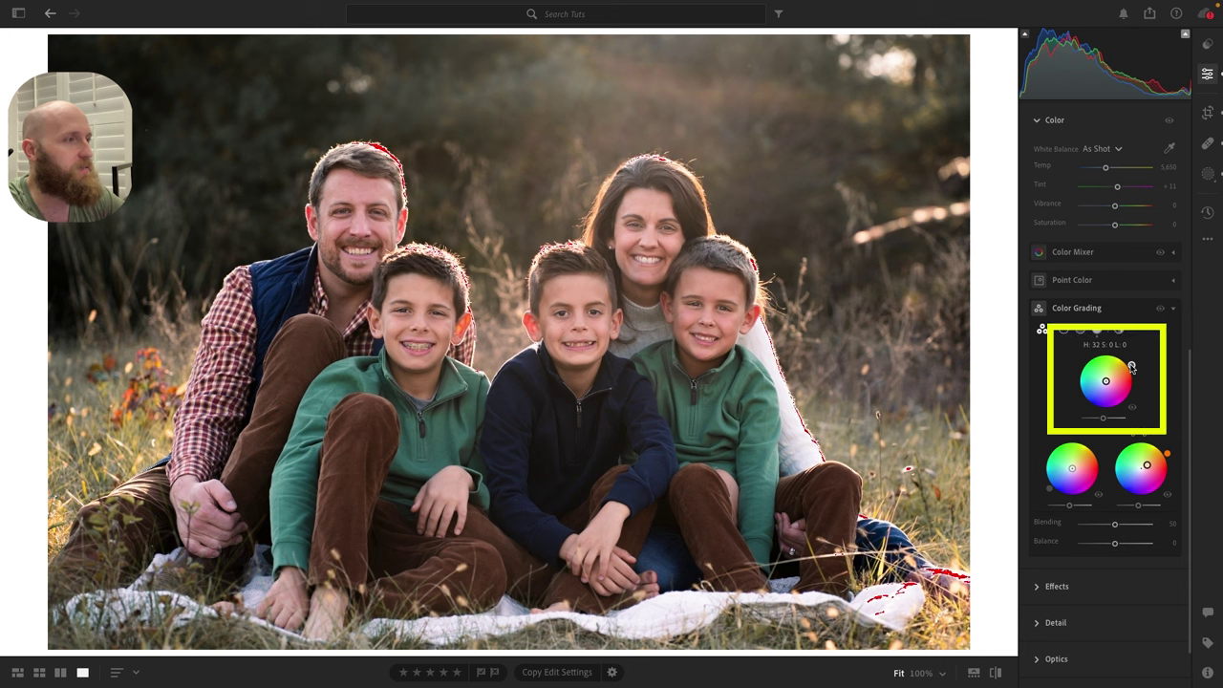
{"action": "mouse_move", "coordinate": [1131, 364]}
{"action": "left_mouse_down"}
{"action": "mouse_move", "coordinate": [1114, 352]}
{"action": "mouse_move", "coordinate": [1112, 381]}
{"action": "left_mouse_up"}
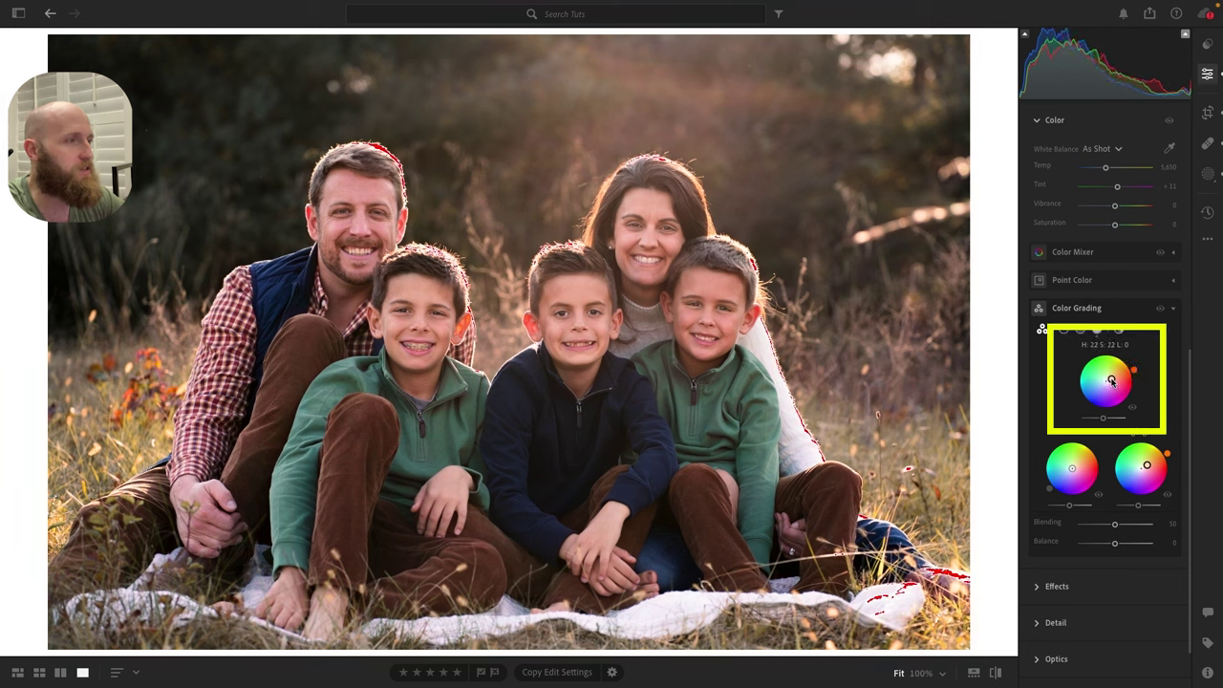
{"action": "left_click_drag", "start_coordinate": [1111, 380], "coordinate": [1113, 378]}
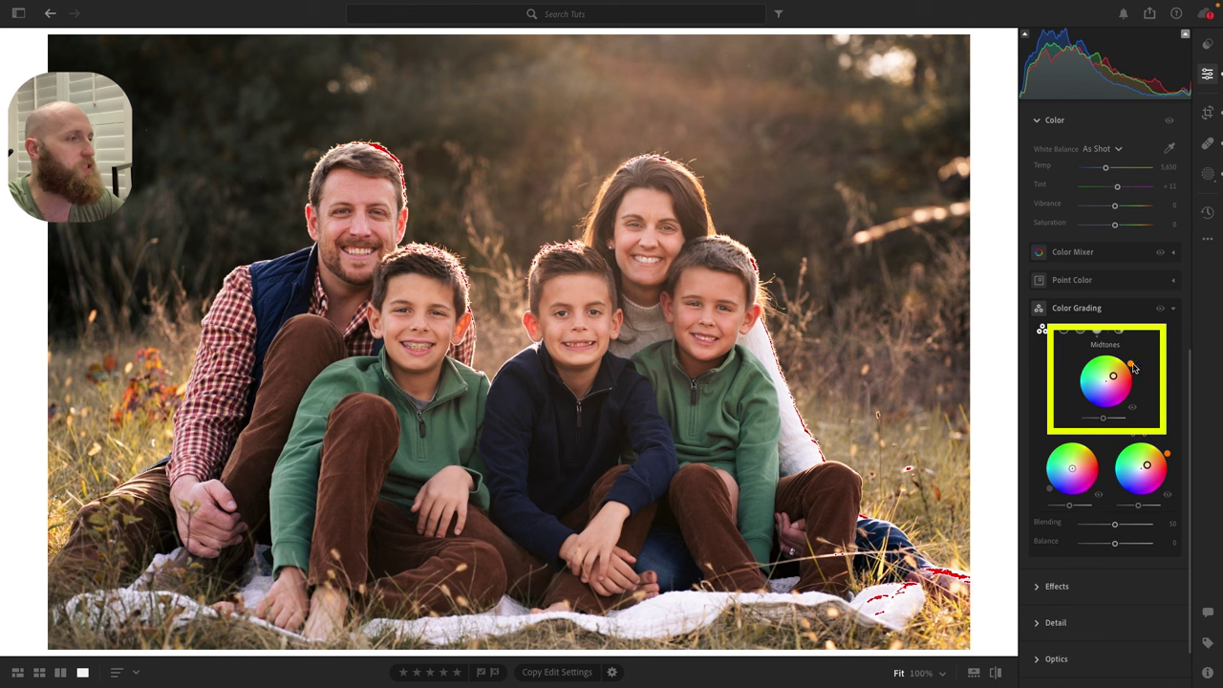
{"action": "mouse_move", "coordinate": [1132, 369]}
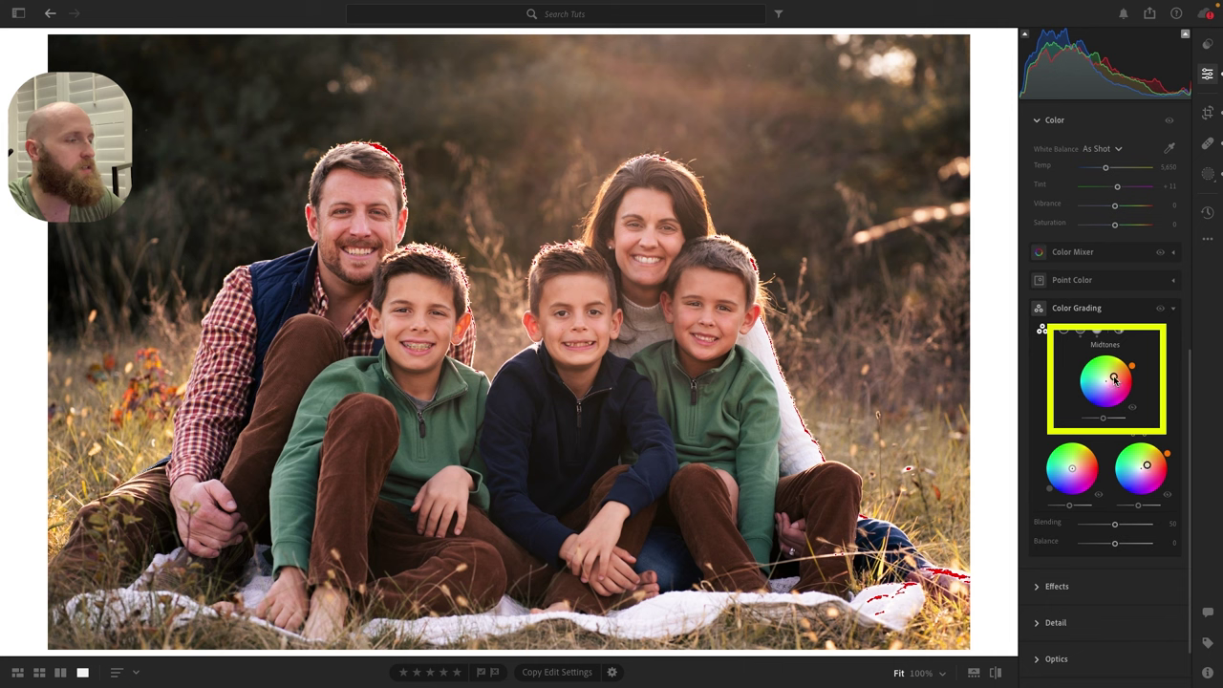
{"action": "left_click_drag", "start_coordinate": [1112, 379], "coordinate": [1111, 379]}
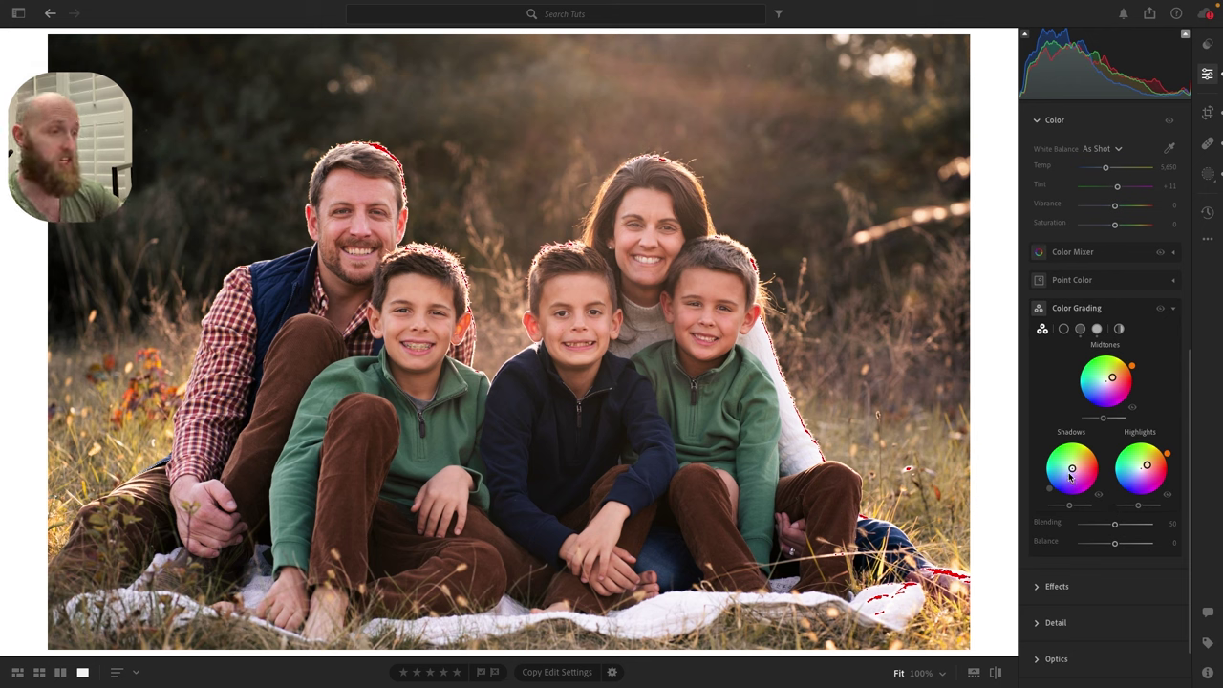
- Tint the shadows a subtle blue in Color Grading and compare the photo with and without the grading
{"action": "mouse_move", "coordinate": [1070, 471]}
{"action": "left_mouse_down"}
{"action": "mouse_move", "coordinate": [1048, 493]}
{"action": "mouse_move", "coordinate": [1066, 475]}
{"action": "left_mouse_up"}
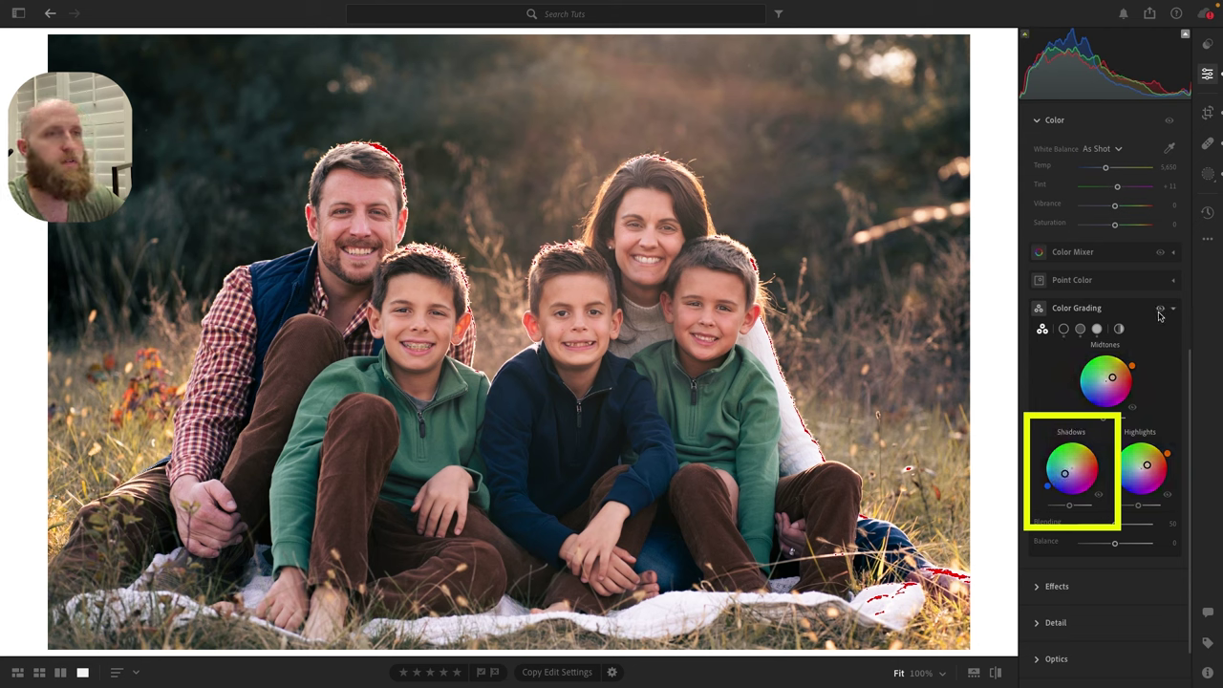
{"action": "left_click", "coordinate": [1160, 309]}
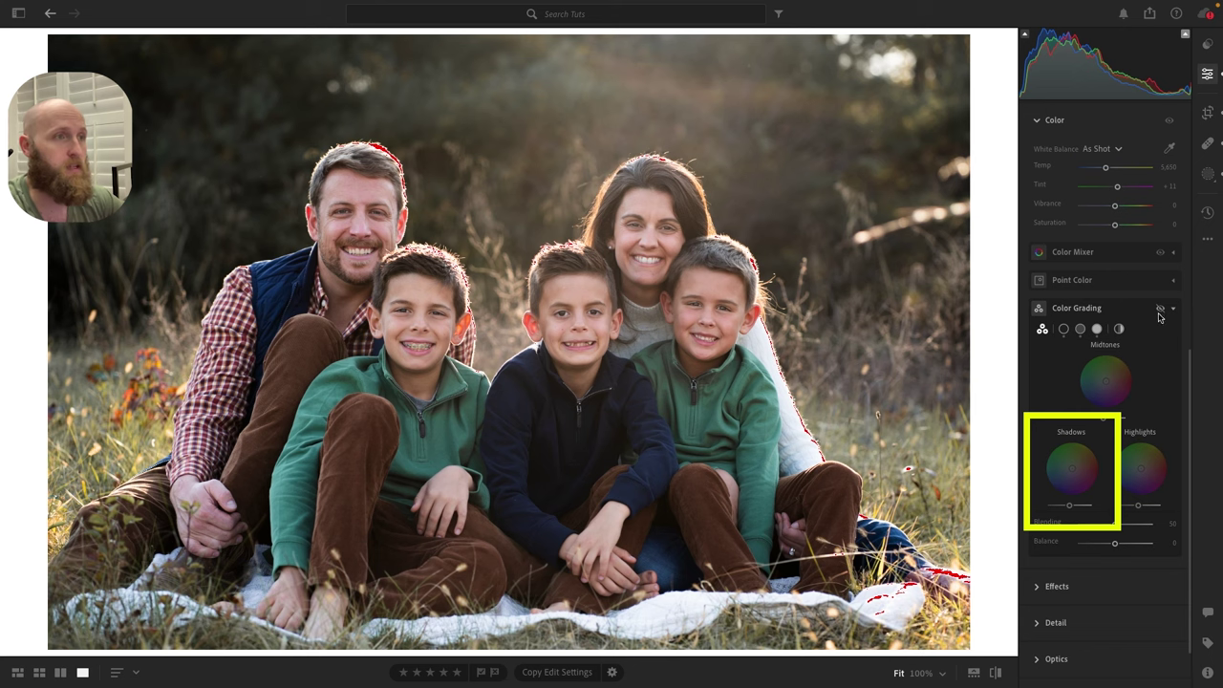
{"action": "left_click", "coordinate": [1158, 312]}
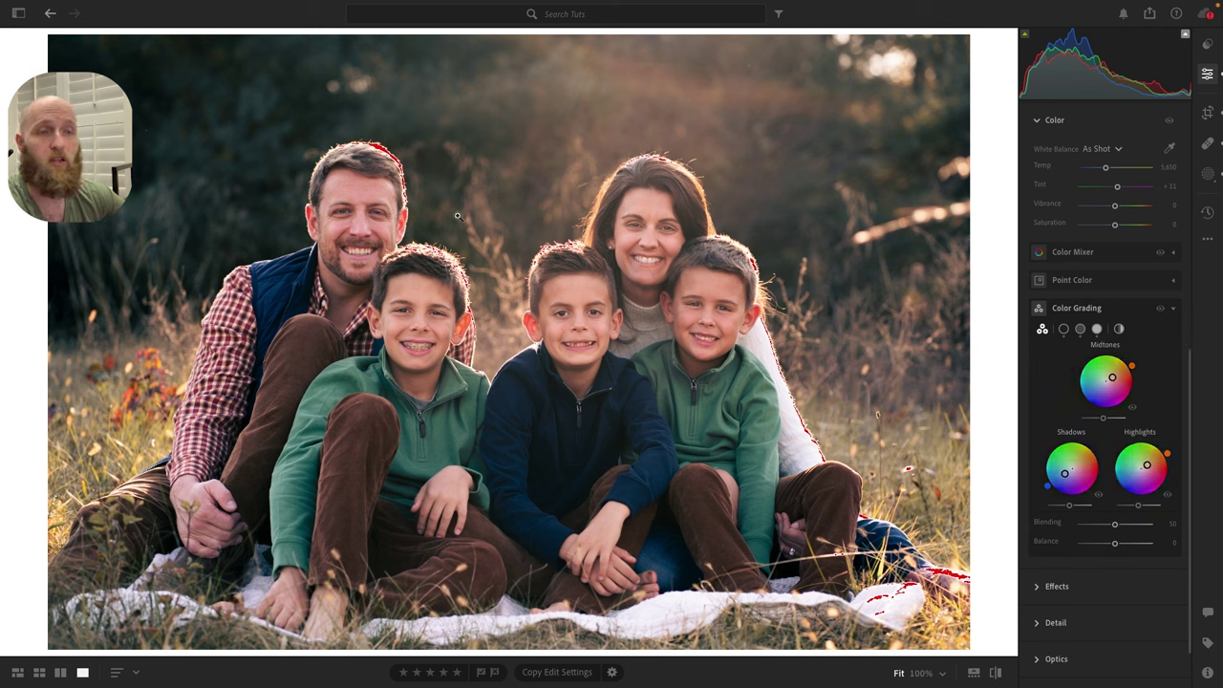
- Add a new brush mask for the eyes and set its brush size to 3.0
{"action": "left_click", "coordinate": [1208, 173]}
{"action": "left_click", "coordinate": [665, 221]}
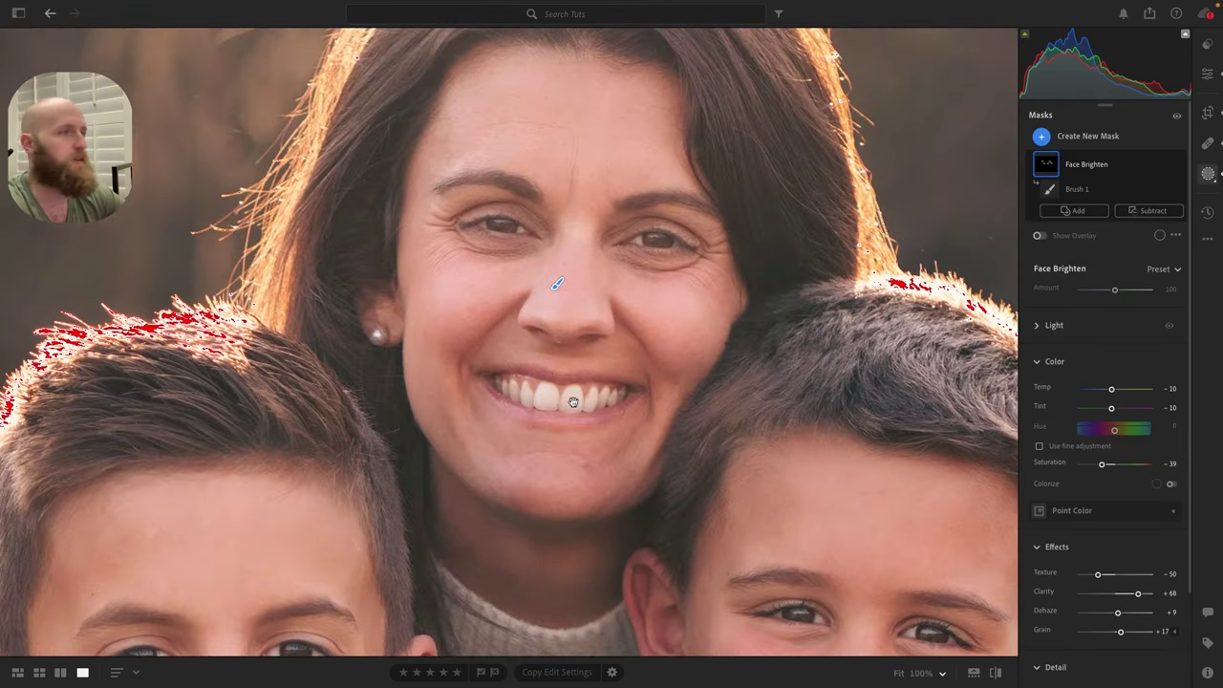
{"action": "left_click", "coordinate": [1068, 136]}
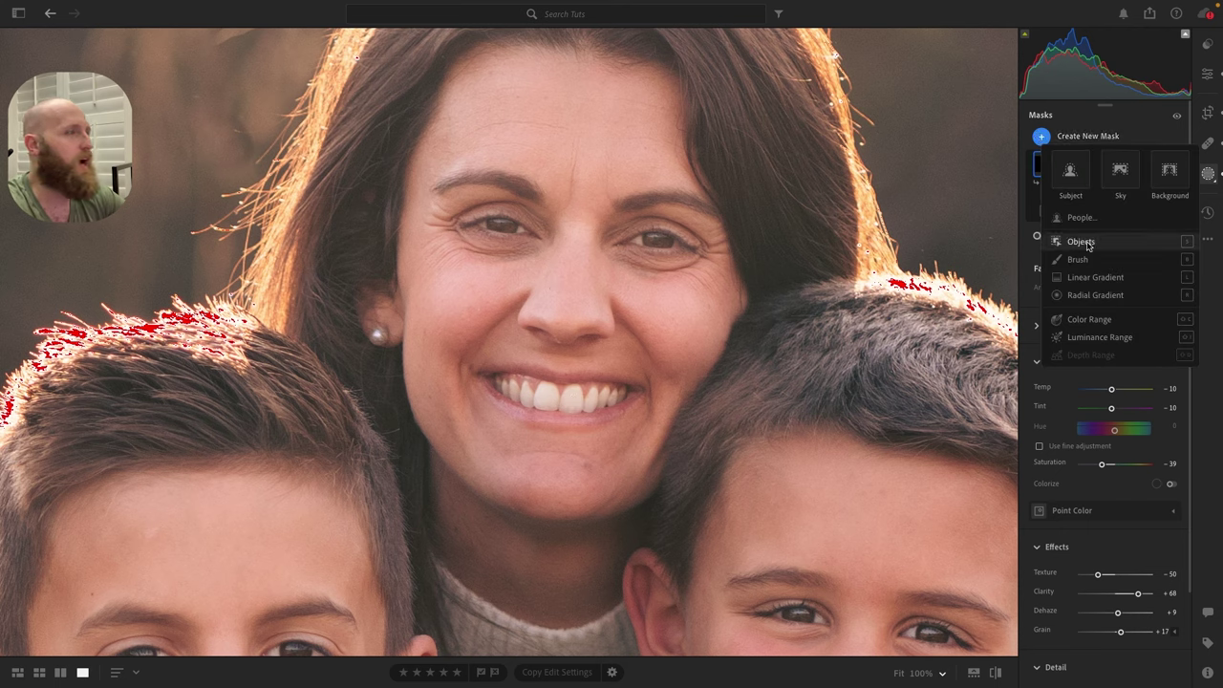
{"action": "mouse_move", "coordinate": [1089, 261]}
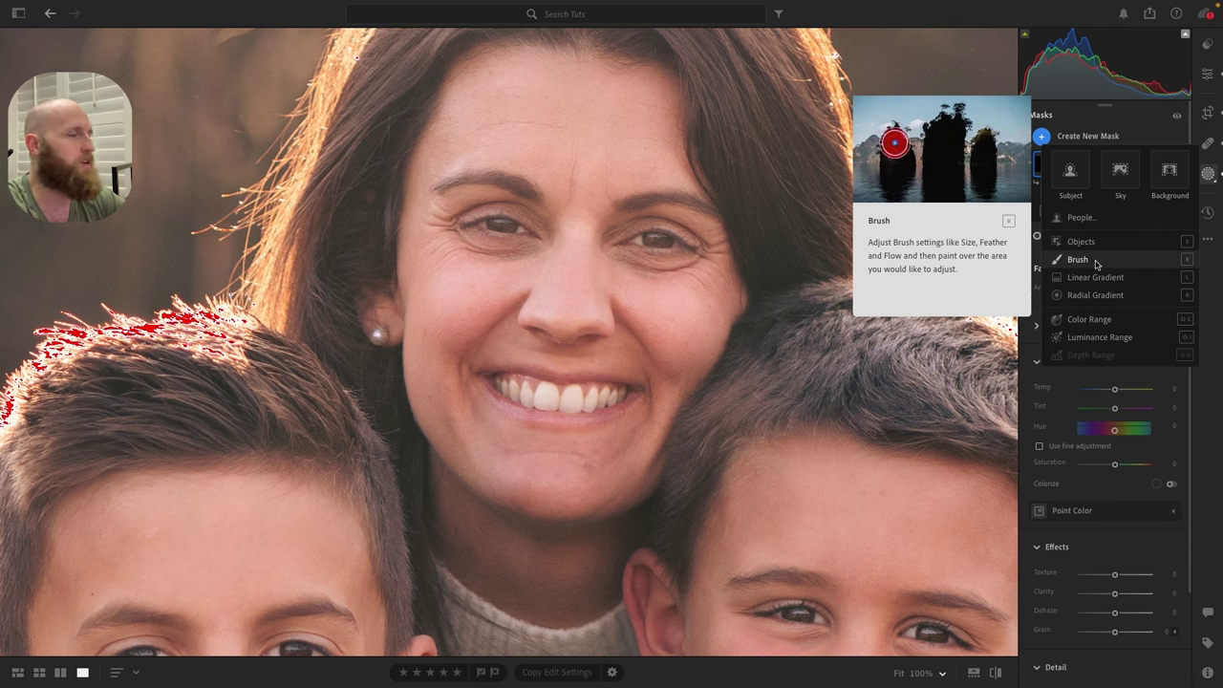
{"action": "left_click", "coordinate": [1095, 263]}
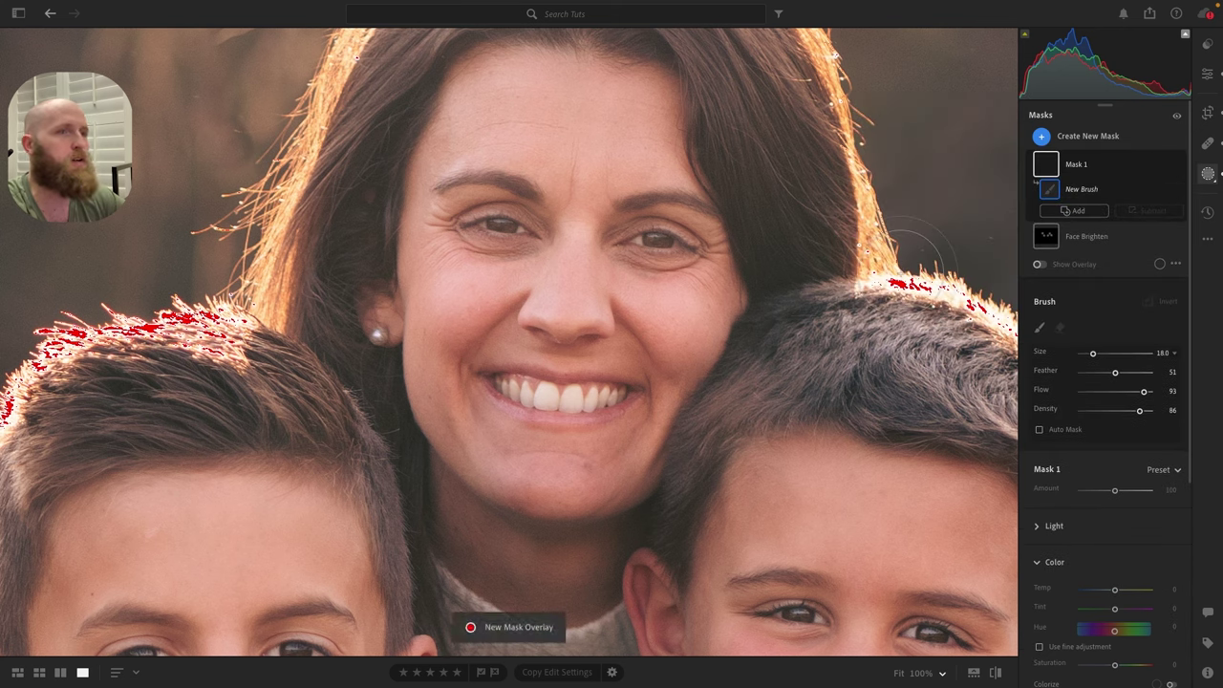
{"action": "left_click", "coordinate": [1074, 135]}
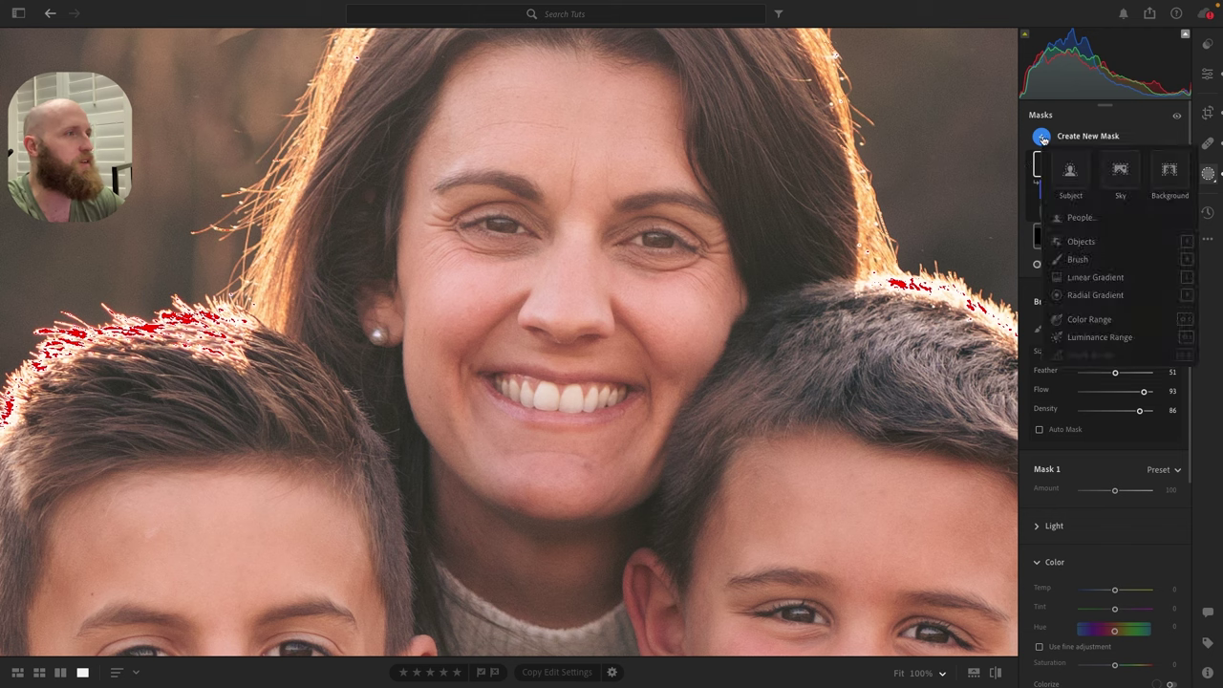
{"action": "left_click", "coordinate": [1089, 263]}
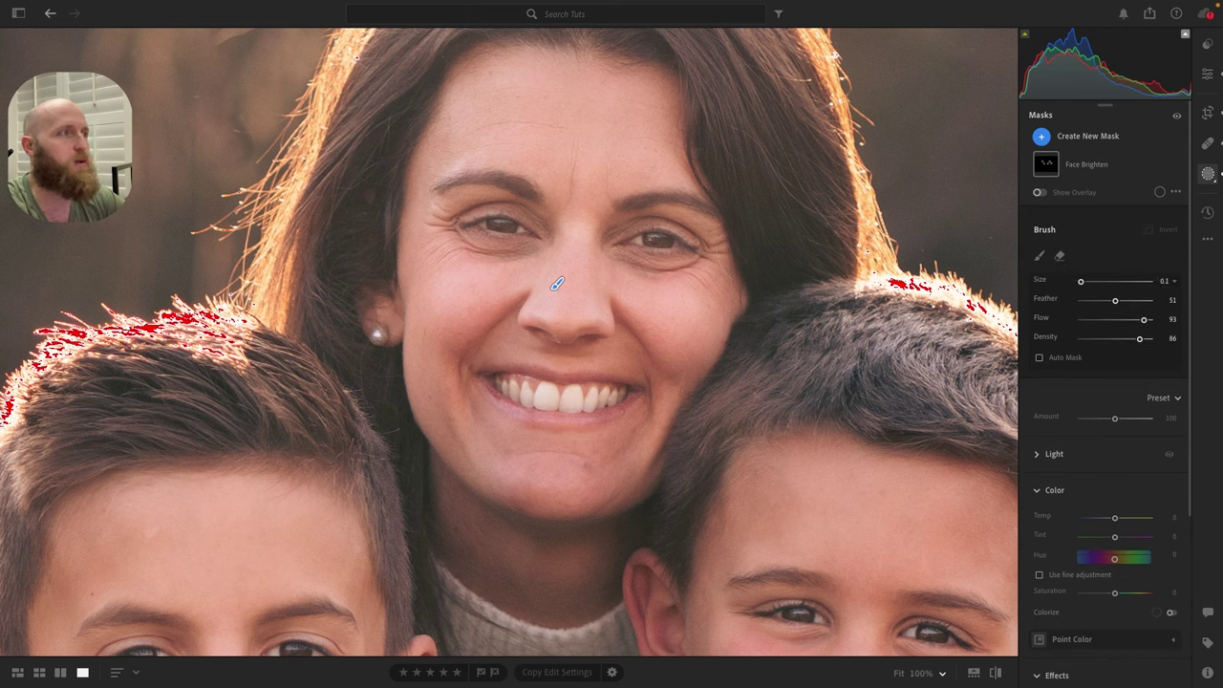
{"action": "left_click", "coordinate": [1062, 136]}
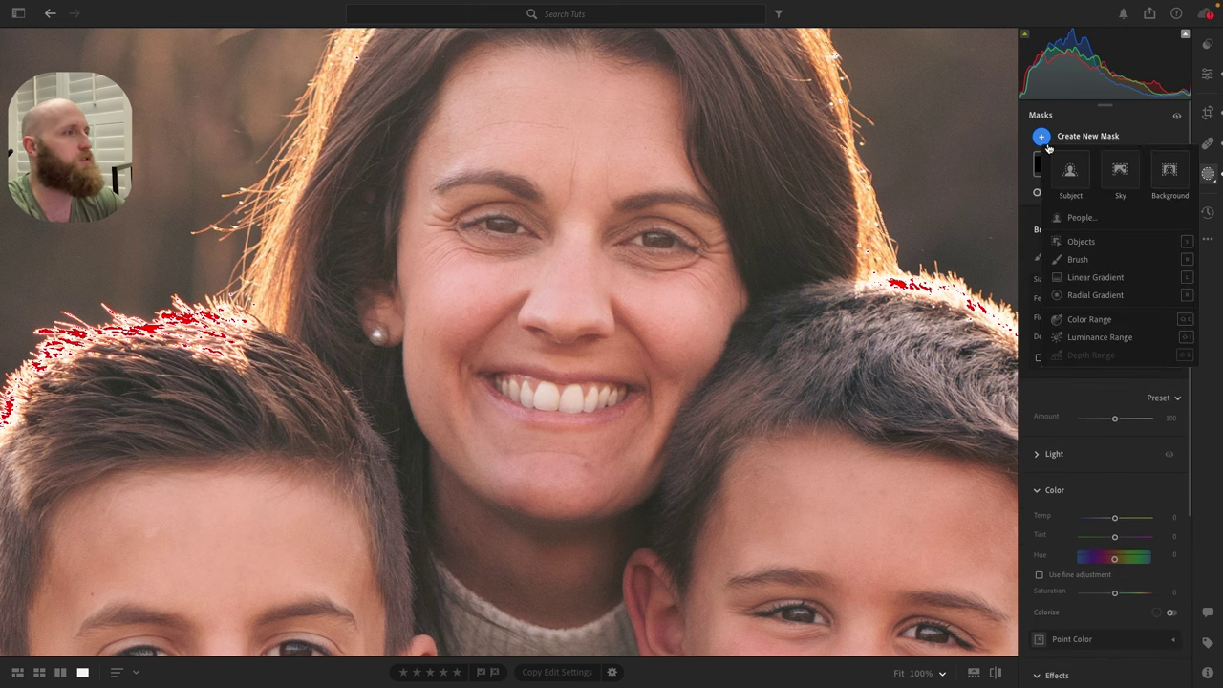
{"action": "left_click", "coordinate": [1082, 261]}
{"action": "left_click", "coordinate": [1076, 168]}
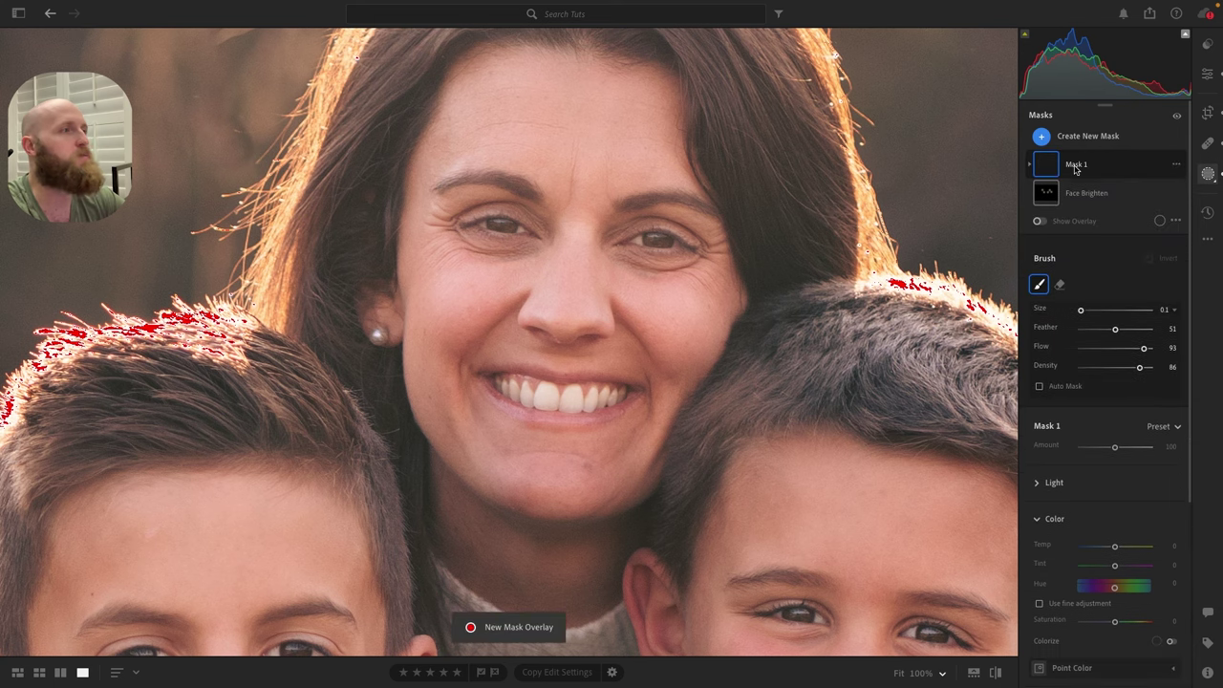
{"action": "left_click", "coordinate": [1076, 167]}
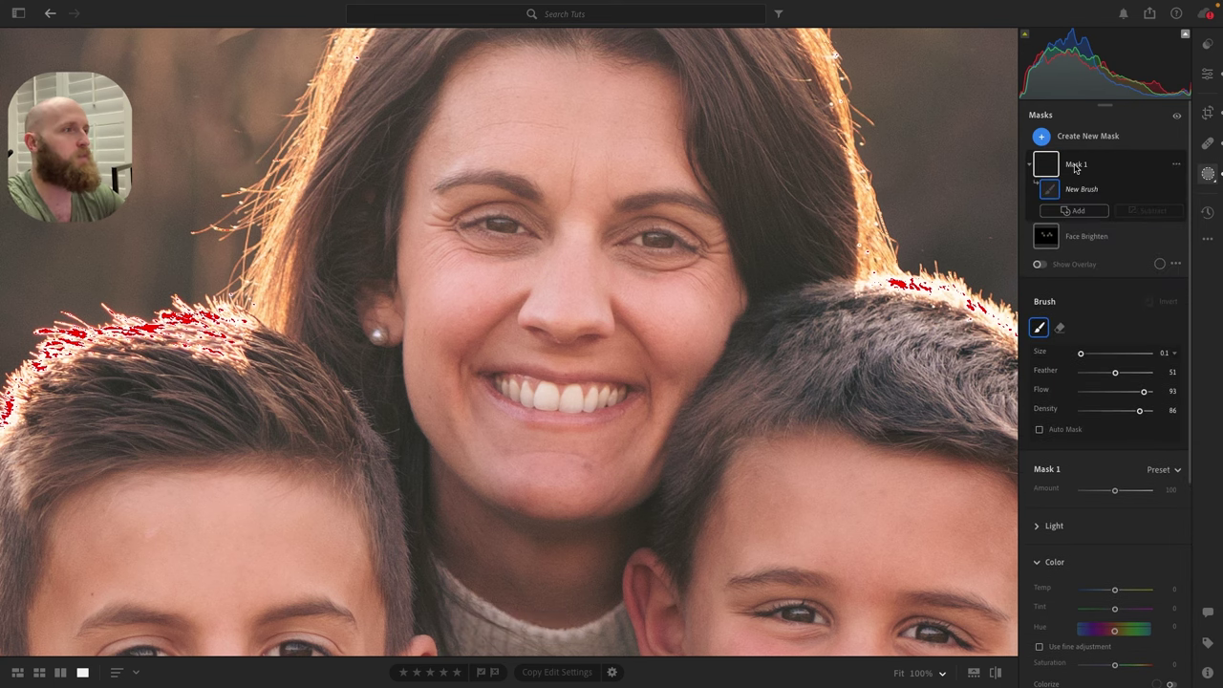
{"action": "mouse_move", "coordinate": [1080, 354]}
{"action": "left_mouse_down"}
{"action": "mouse_move", "coordinate": [1096, 353]}
{"action": "mouse_move", "coordinate": [1082, 354]}
{"action": "left_mouse_up"}
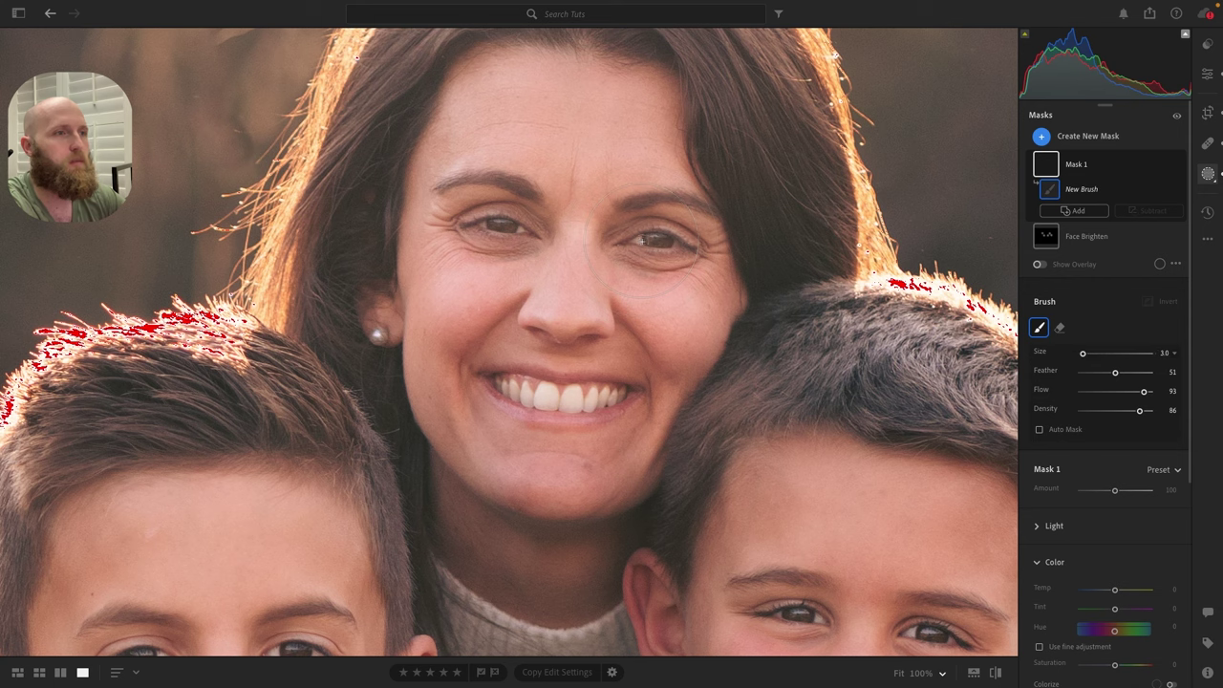
- Paint the new brush mask over both of the mother's eyes
{"action": "left_click_drag", "start_coordinate": [641, 238], "coordinate": [663, 239]}
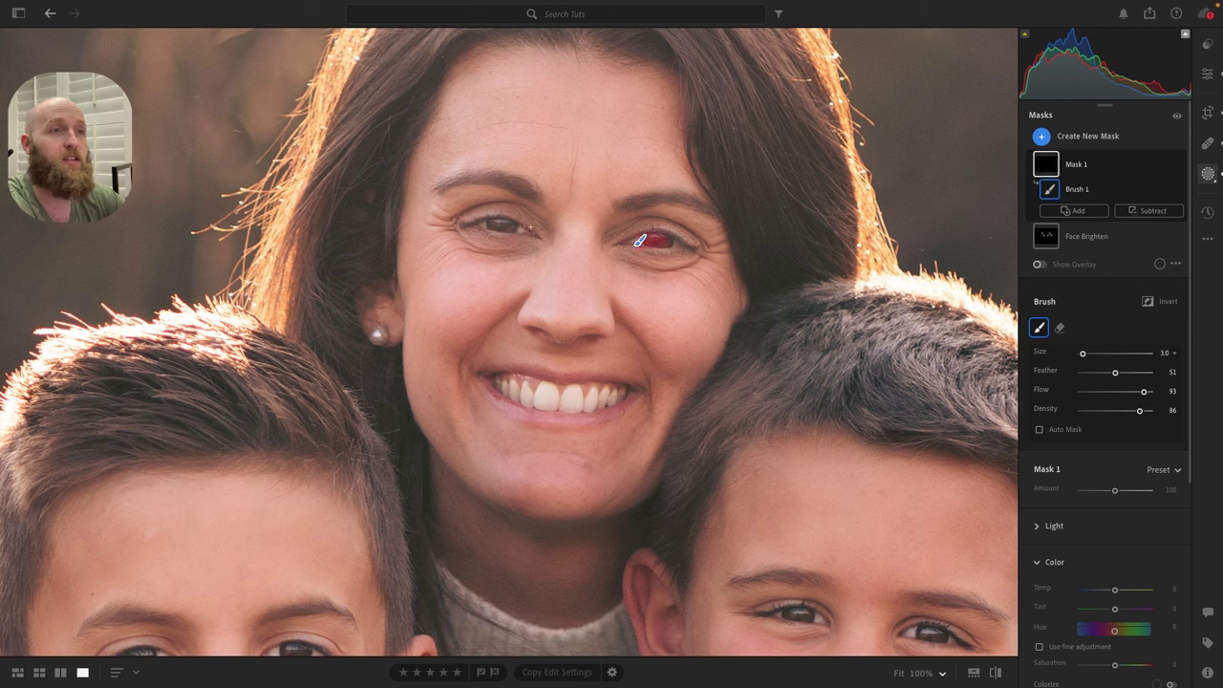
{"action": "left_click_drag", "start_coordinate": [518, 229], "coordinate": [493, 223]}
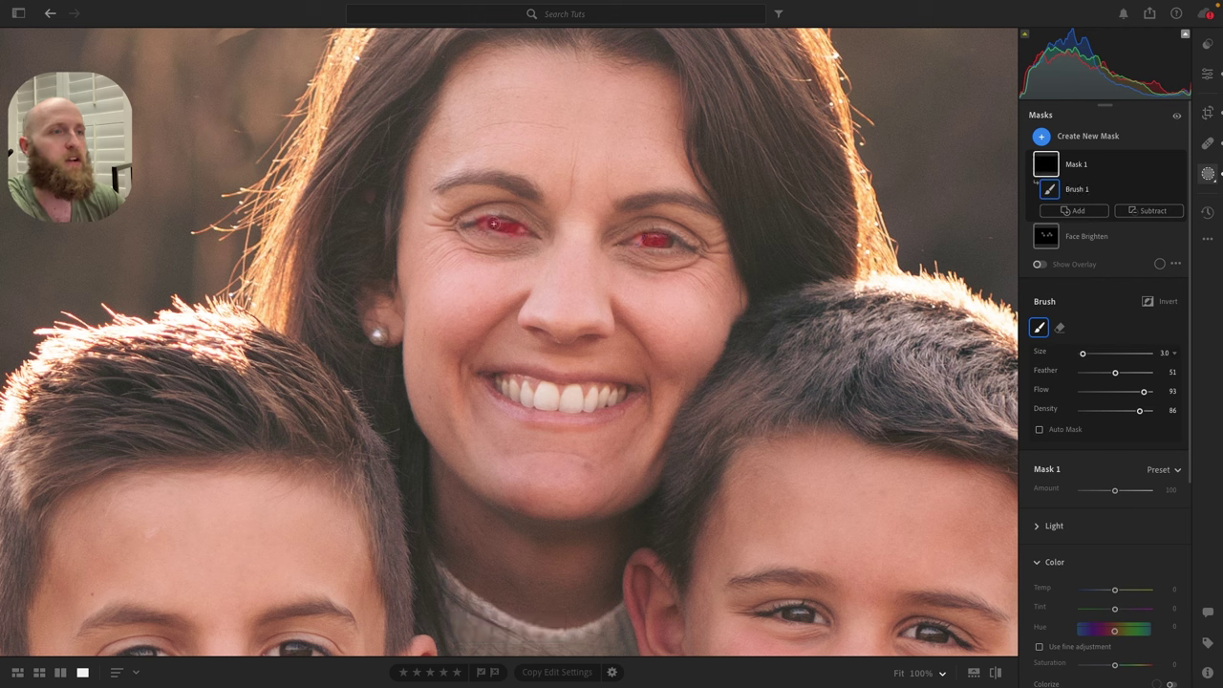
{"action": "mouse_move", "coordinate": [646, 238]}
{"action": "left_mouse_down"}
{"action": "mouse_move", "coordinate": [674, 244]}
{"action": "mouse_move", "coordinate": [637, 241]}
{"action": "left_mouse_up"}
- Paint the same mask over the eyes of the boy in green next to the mother and the boy in navy
{"action": "left_click_drag", "start_coordinate": [770, 346], "coordinate": [485, 39]}
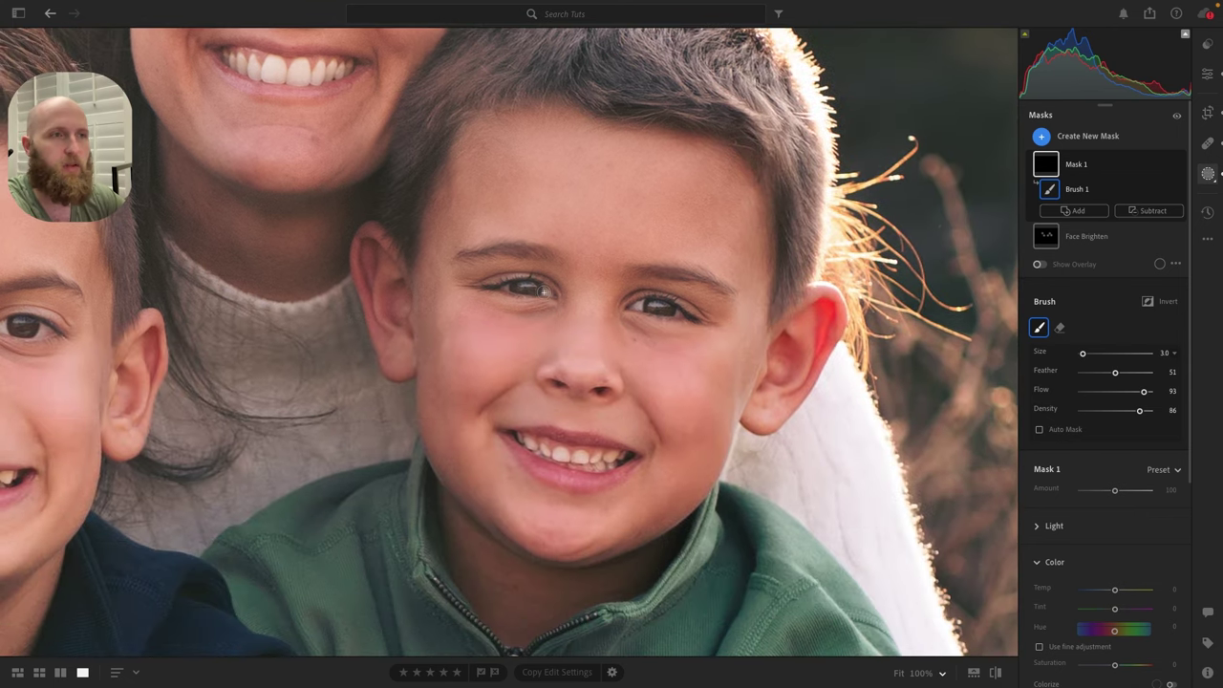
{"action": "left_click_drag", "start_coordinate": [545, 290], "coordinate": [505, 286]}
{"action": "mouse_move", "coordinate": [635, 299]}
{"action": "left_mouse_down"}
{"action": "mouse_move", "coordinate": [683, 312]}
{"action": "mouse_move", "coordinate": [669, 307]}
{"action": "left_mouse_up"}
{"action": "left_click_drag", "start_coordinate": [218, 256], "coordinate": [819, 209]}
{"action": "mouse_move", "coordinate": [645, 284]}
{"action": "left_mouse_down"}
{"action": "mouse_move", "coordinate": [604, 282]}
{"action": "mouse_move", "coordinate": [648, 283]}
{"action": "left_mouse_up"}
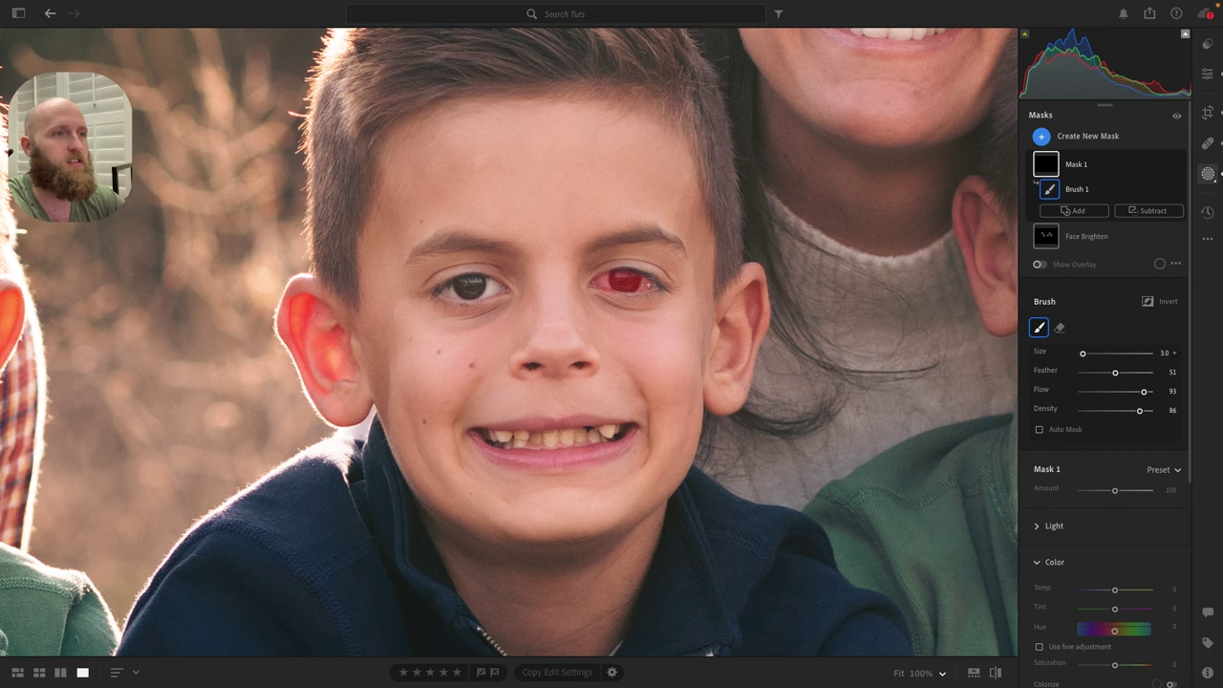
{"action": "mouse_move", "coordinate": [448, 286]}
{"action": "left_mouse_down"}
{"action": "mouse_move", "coordinate": [564, 291]}
{"action": "mouse_move", "coordinate": [531, 290]}
{"action": "left_mouse_up"}
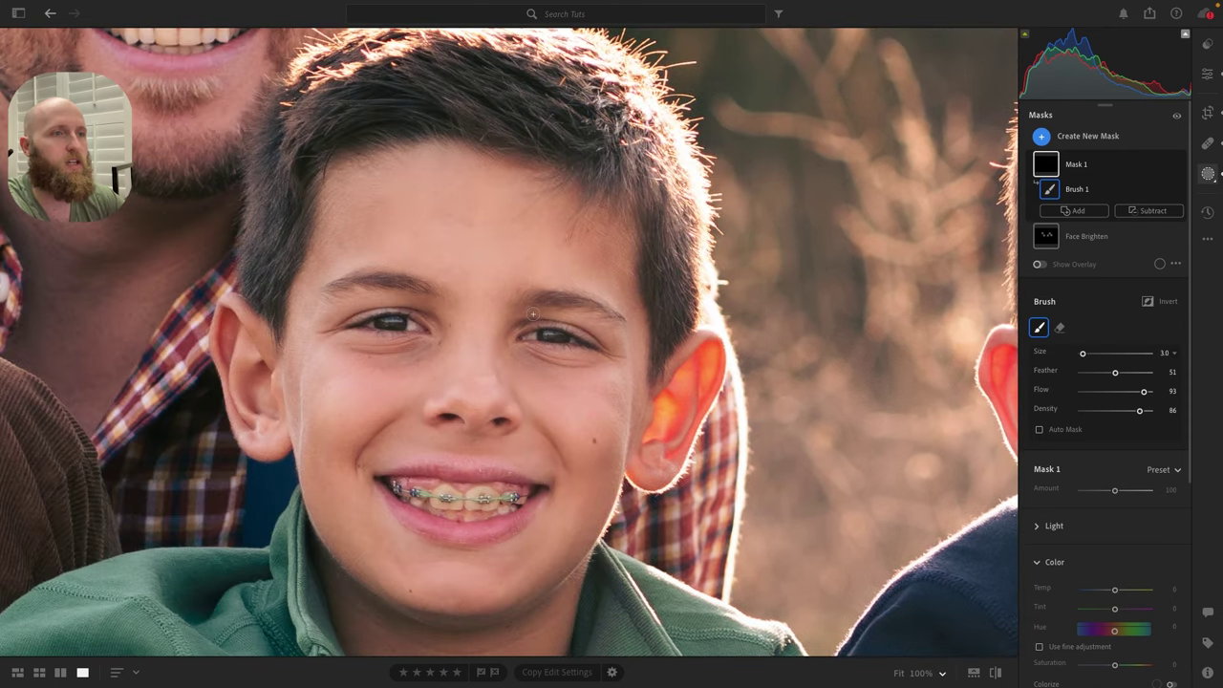
- Paint the eyes of the boy with braces into the mask, using brush size 1.0 for one eye and 2.0 for the other
{"action": "key", "text": "bracketleft"}
{"action": "key", "text": "bracketleft"}
{"action": "left_click_drag", "start_coordinate": [531, 336], "coordinate": [569, 345]}
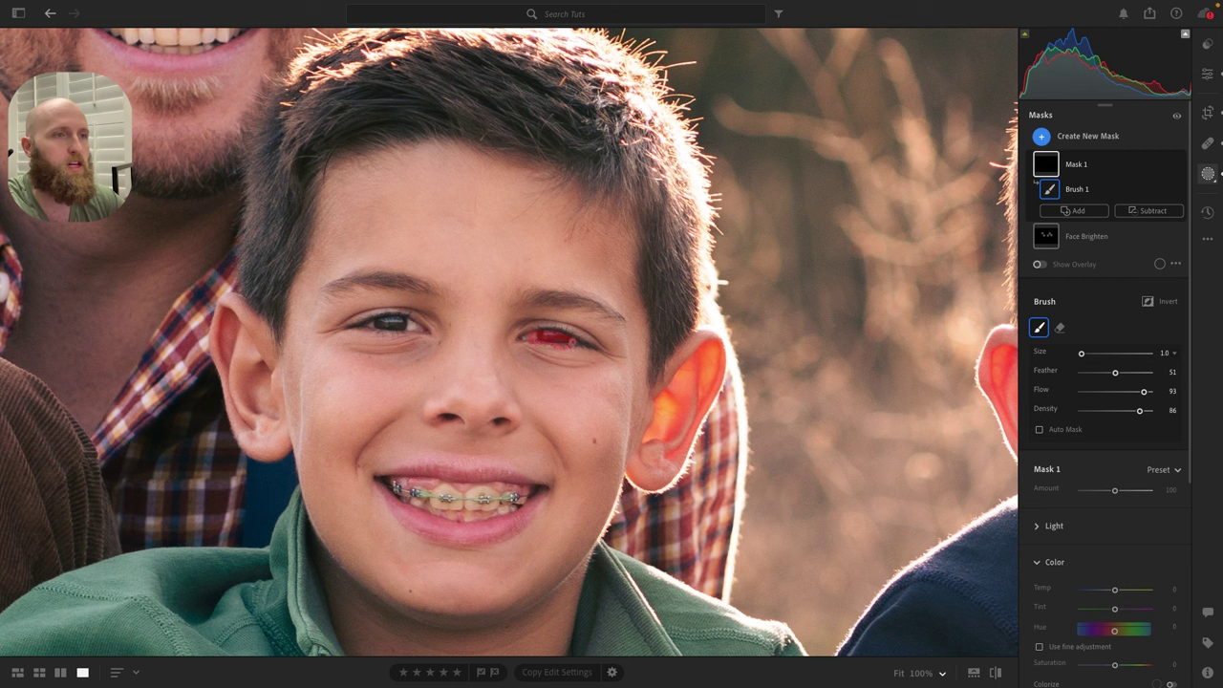
{"action": "key", "text": "alt"}
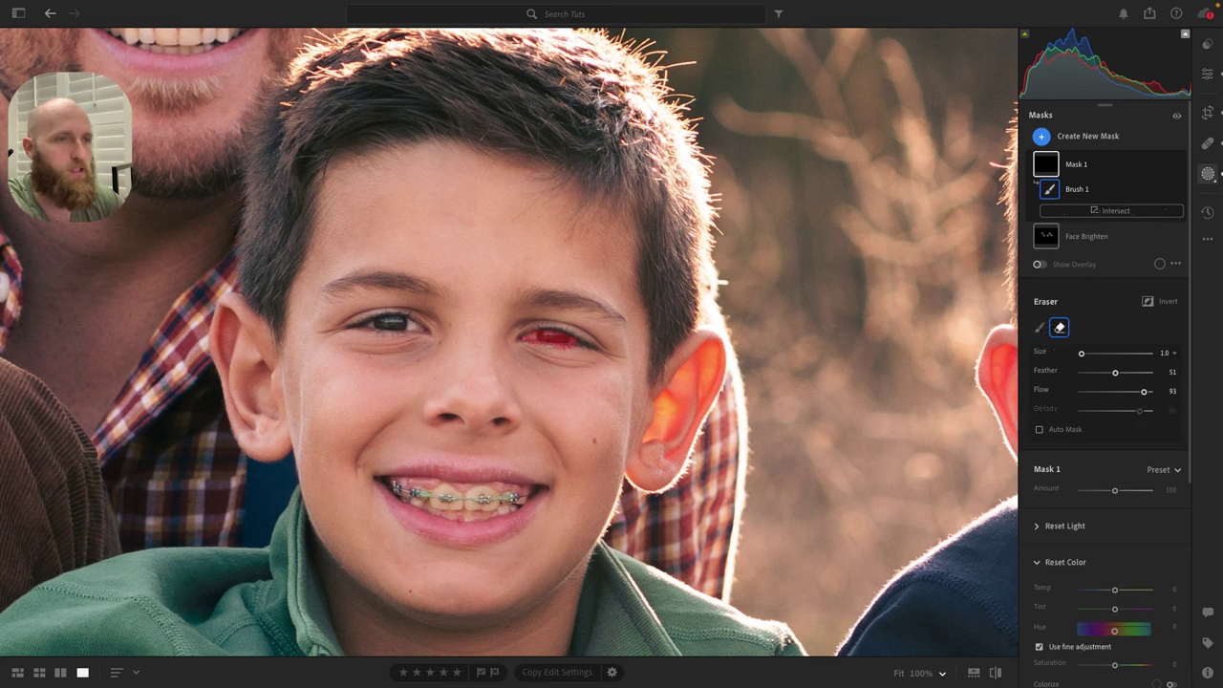
{"action": "key", "text": "alt"}
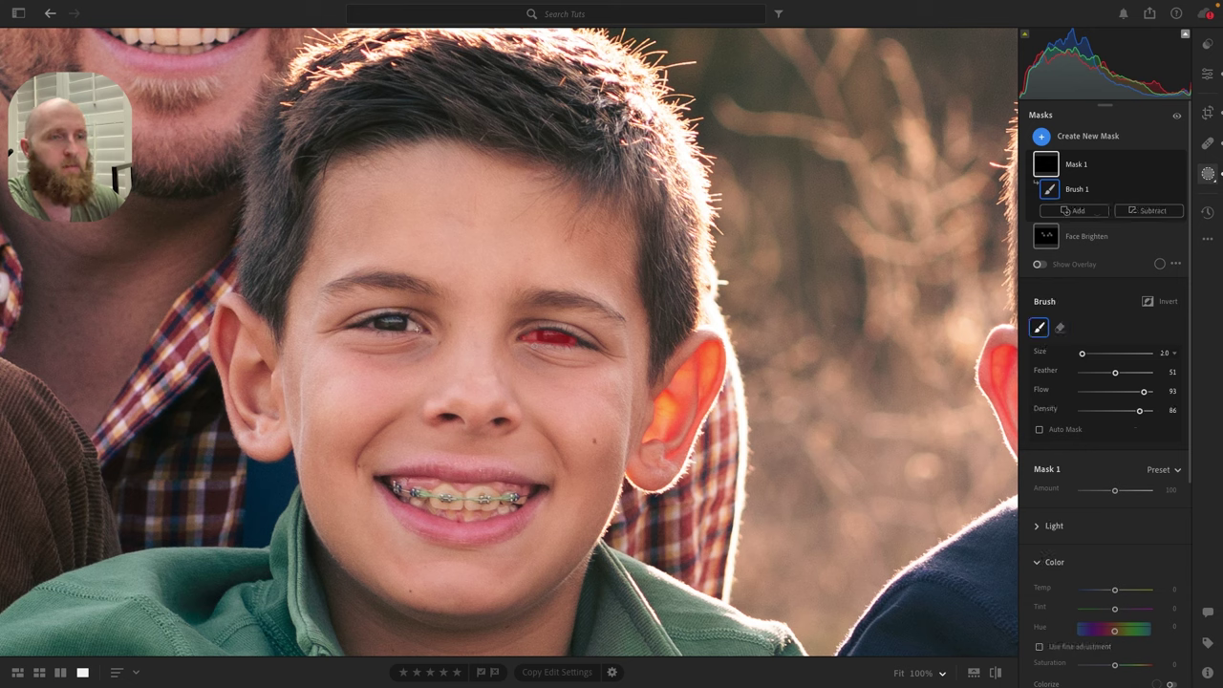
{"action": "mouse_move", "coordinate": [416, 327]}
{"action": "left_mouse_down"}
{"action": "mouse_move", "coordinate": [372, 324]}
{"action": "mouse_move", "coordinate": [405, 322]}
{"action": "left_mouse_up"}
- Paint the mask over both of the father's eyes
{"action": "left_click_drag", "start_coordinate": [115, 67], "coordinate": [439, 488]}
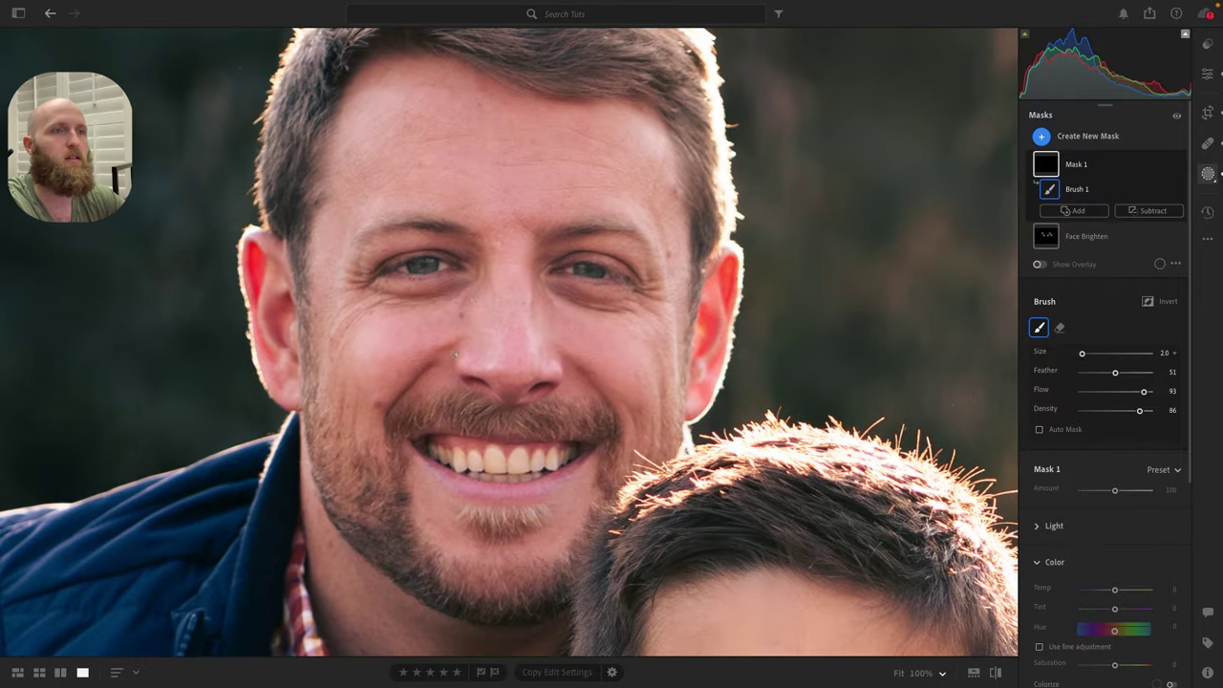
{"action": "mouse_move", "coordinate": [444, 267]}
{"action": "left_mouse_down"}
{"action": "mouse_move", "coordinate": [401, 268]}
{"action": "mouse_move", "coordinate": [432, 258]}
{"action": "left_mouse_up"}
{"action": "mouse_move", "coordinate": [604, 276]}
{"action": "left_mouse_down"}
{"action": "mouse_move", "coordinate": [564, 268]}
{"action": "mouse_move", "coordinate": [601, 271]}
{"action": "left_mouse_up"}
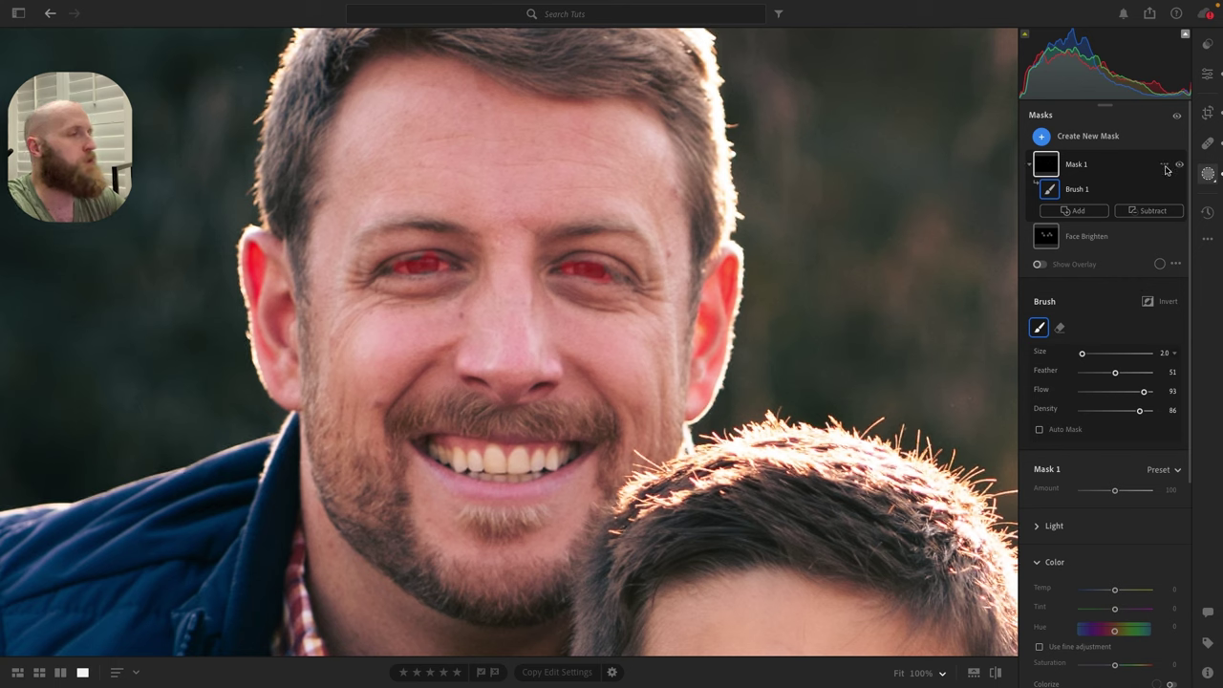
- Set the eye mask's Texture to +10 and Clarity to +20
{"action": "scroll", "coordinate": [1122, 175], "scroll_direction": "down", "scroll_amount": 6}
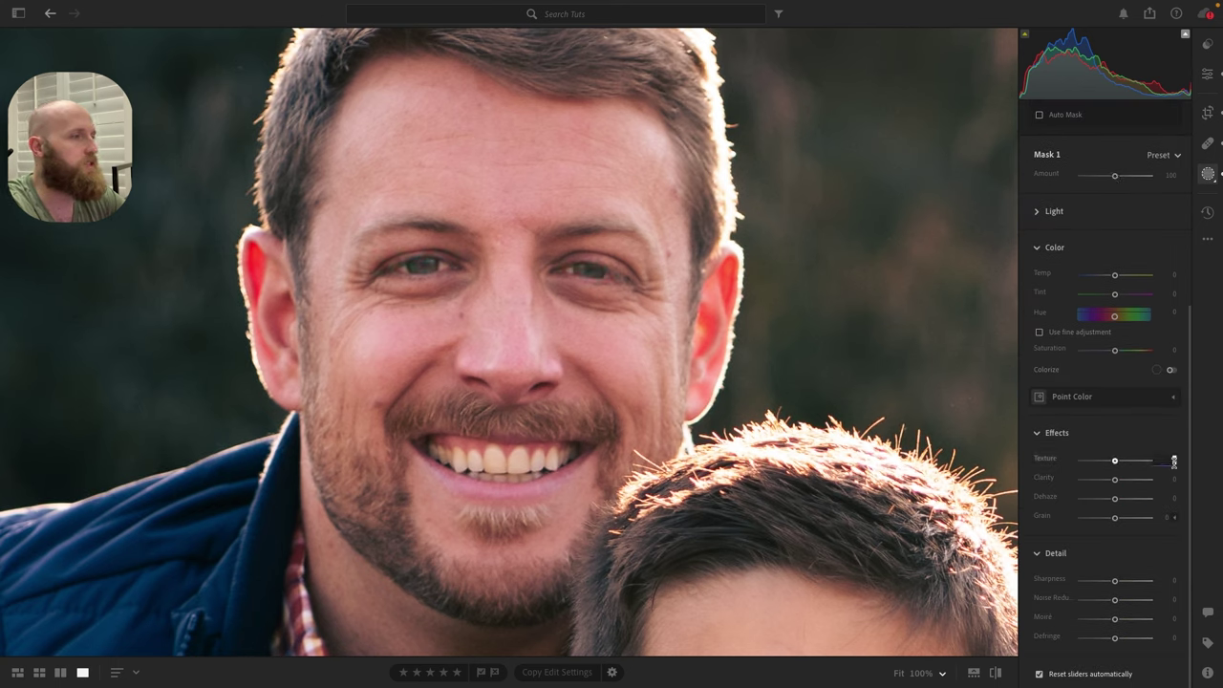
{"action": "left_click_drag", "start_coordinate": [1174, 461], "coordinate": [1181, 461]}
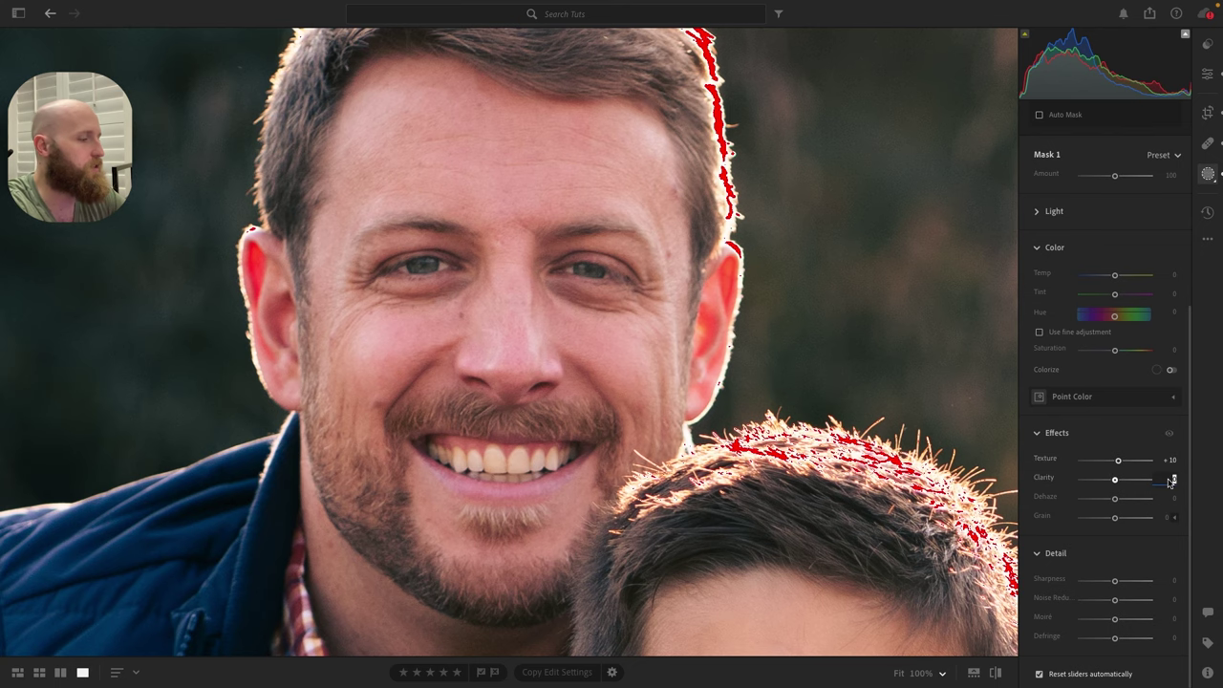
{"action": "left_click_drag", "start_coordinate": [1174, 482], "coordinate": [1173, 481]}
{"action": "left_click", "coordinate": [1170, 480]}
{"action": "type", "text": "1"}
{"action": "type", "text": "0"}
{"action": "key", "text": "Return"}
{"action": "left_click", "coordinate": [743, 332]}
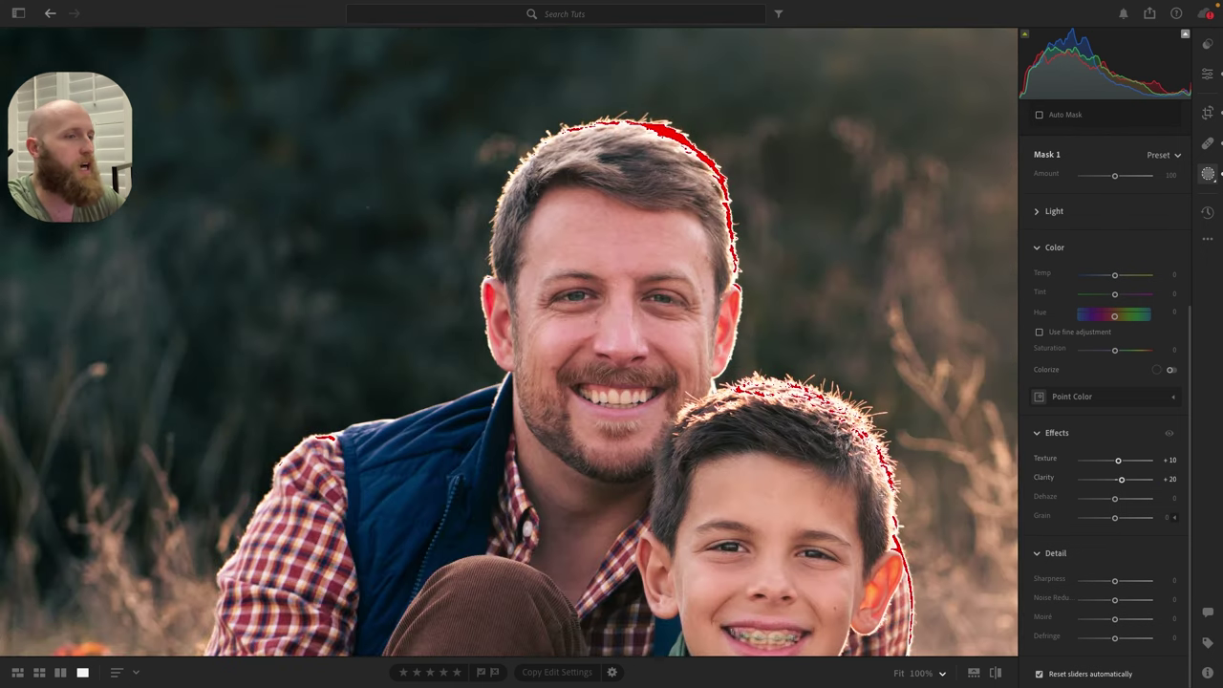
- Raise the eye mask's Contrast to +30 in the Light settings
{"action": "scroll", "coordinate": [1112, 461], "scroll_direction": "up", "scroll_amount": 5}
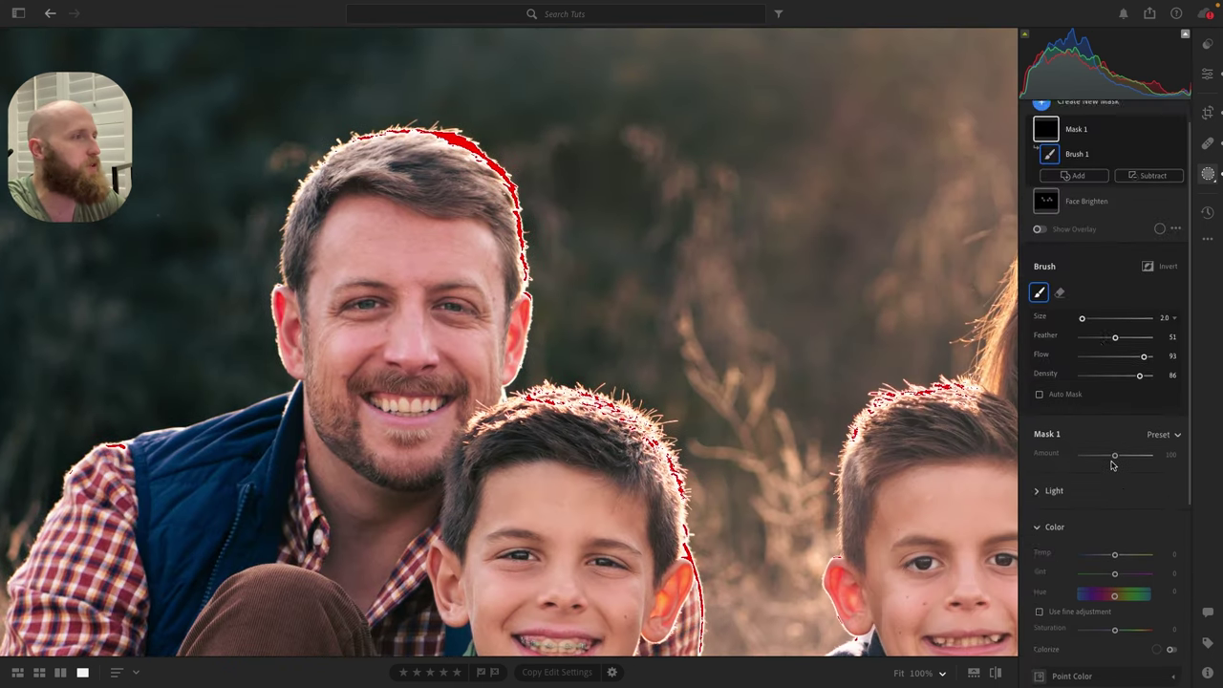
{"action": "scroll", "coordinate": [1097, 349], "scroll_direction": "down", "scroll_amount": 2}
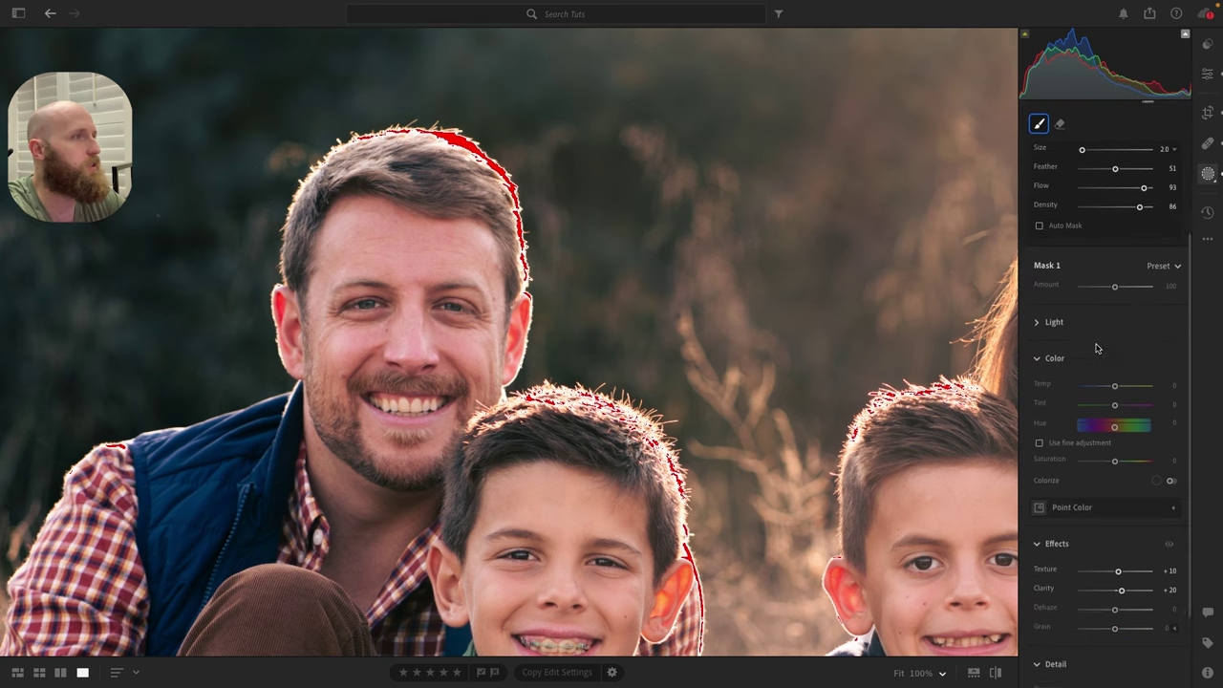
{"action": "scroll", "coordinate": [1095, 346], "scroll_direction": "up", "scroll_amount": 4}
{"action": "scroll", "coordinate": [1095, 315], "scroll_direction": "down", "scroll_amount": 6}
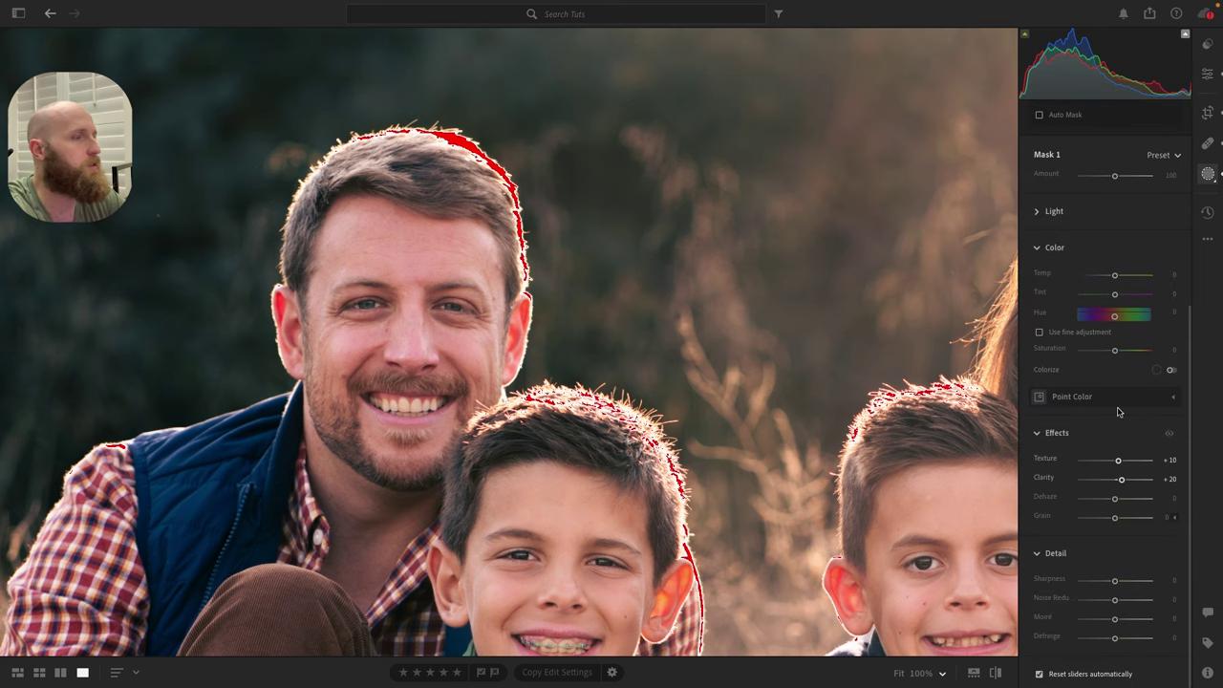
{"action": "scroll", "coordinate": [1114, 408], "scroll_direction": "up", "scroll_amount": 2}
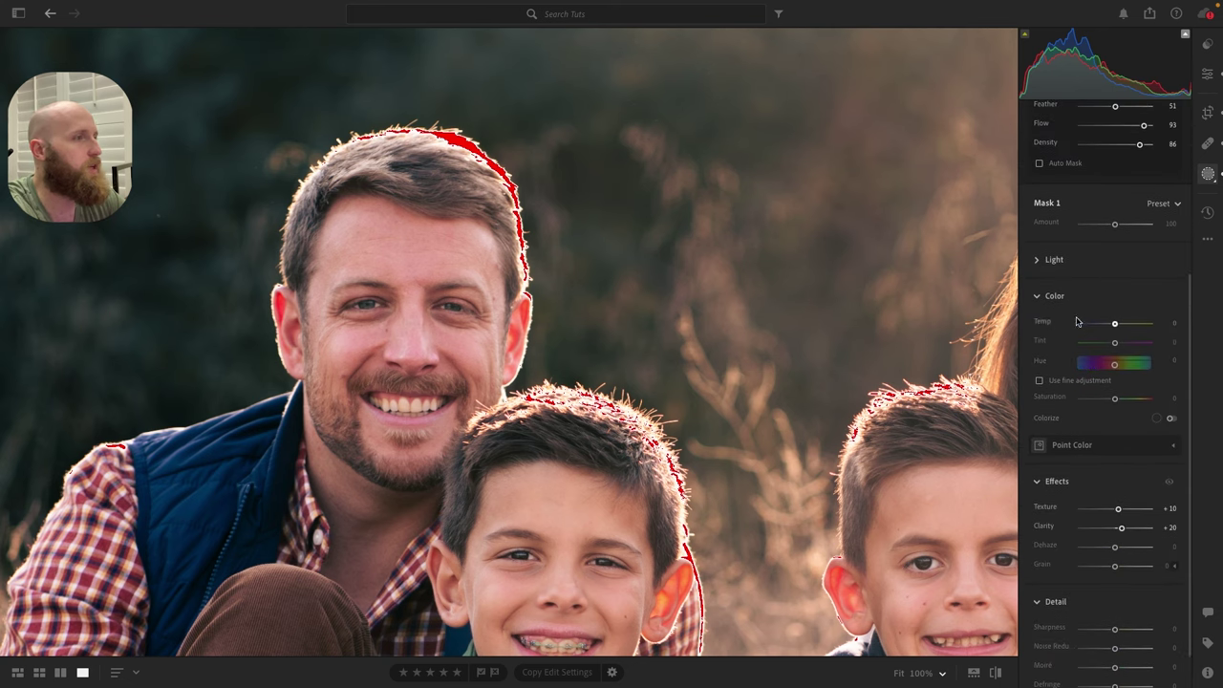
{"action": "left_click", "coordinate": [1040, 262]}
{"action": "left_click_drag", "start_coordinate": [1114, 307], "coordinate": [1124, 306]}
{"action": "left_click_drag", "start_coordinate": [740, 391], "coordinate": [364, 274]}
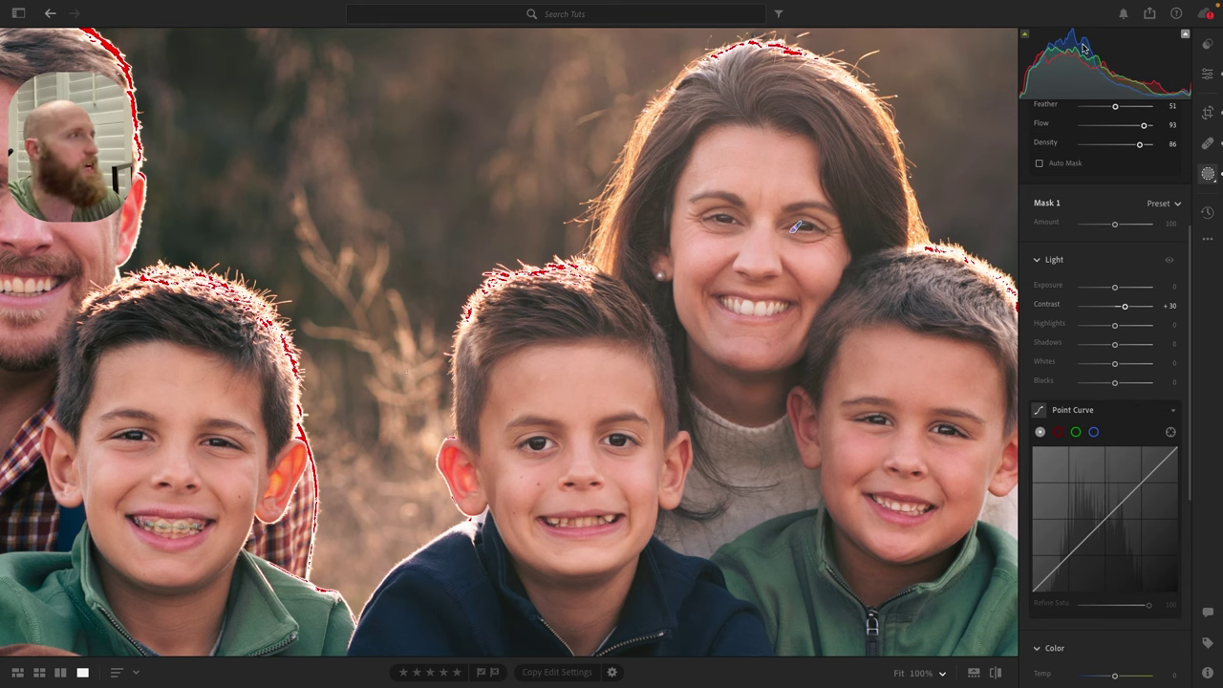
- Compare the faces with the eye mask hidden and shown
{"action": "scroll", "coordinate": [1120, 229], "scroll_direction": "up", "scroll_amount": 5}
{"action": "left_click", "coordinate": [1179, 166]}
{"action": "left_click", "coordinate": [1179, 167]}
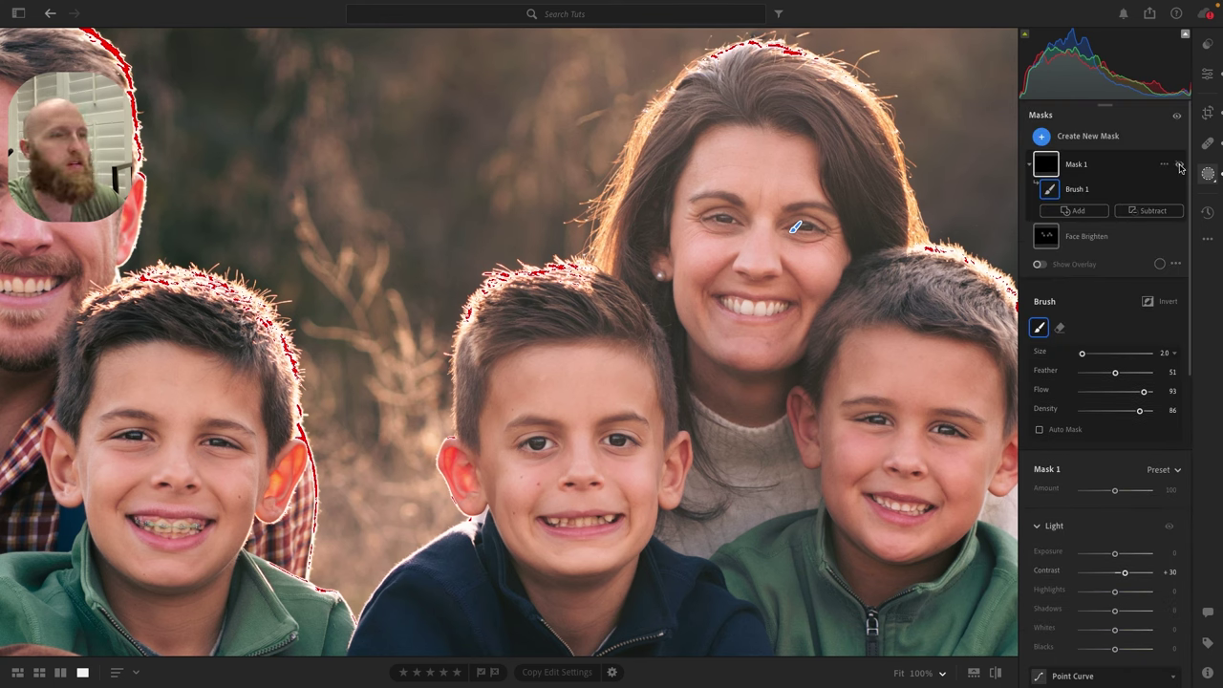
{"action": "left_click", "coordinate": [1180, 167]}
{"action": "left_click", "coordinate": [1179, 167]}
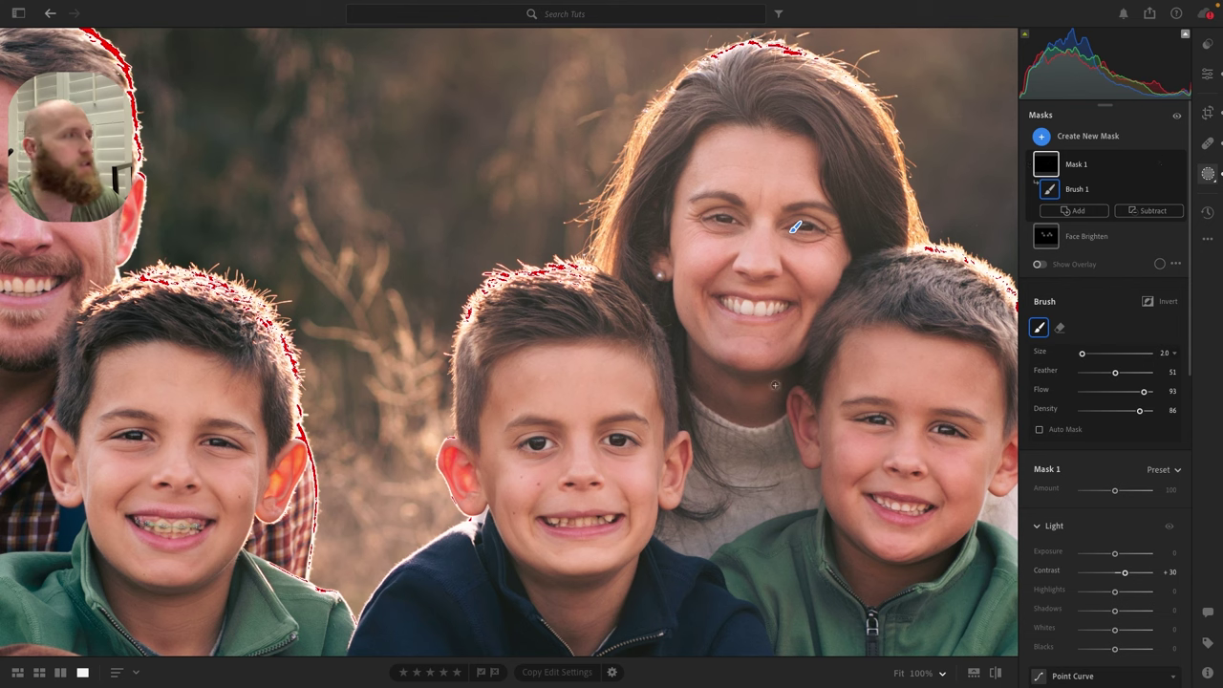
- Rename the eye mask to "Eyes"
{"action": "left_click", "coordinate": [1080, 167]}
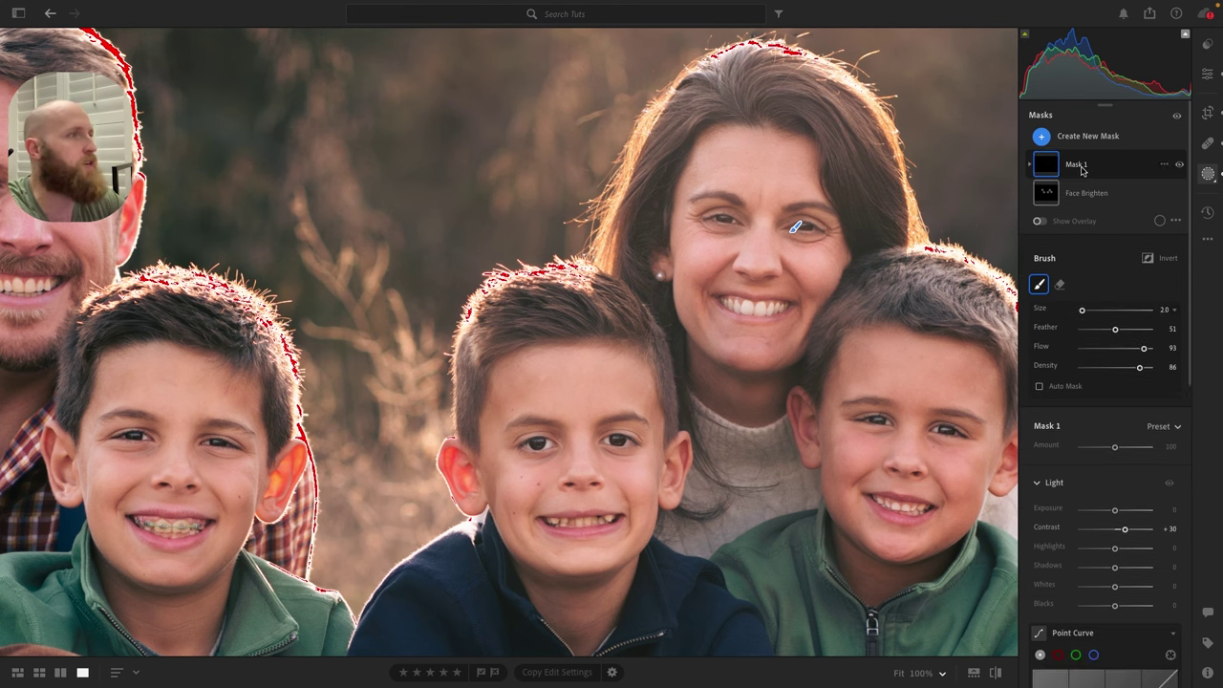
{"action": "double_click", "coordinate": [1079, 166]}
{"action": "type", "text": "Eyes"}
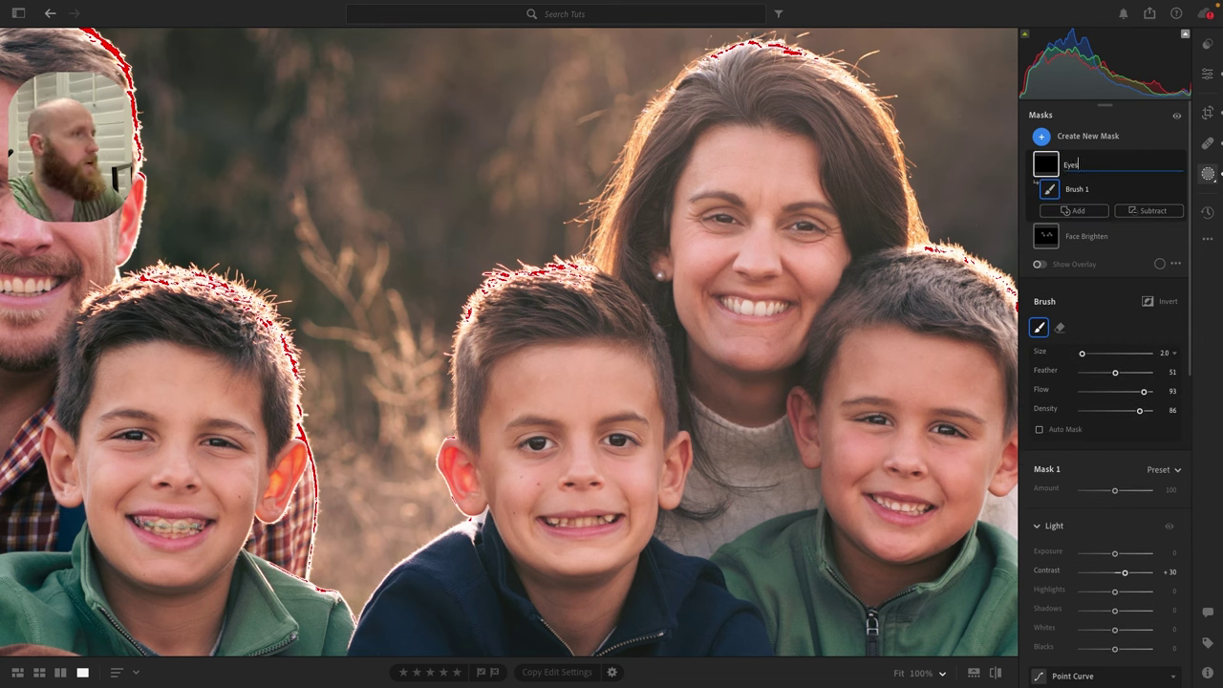
- Create a new brush mask for whitening the teeth, starting on the woman's smile
{"action": "left_click", "coordinate": [1068, 135]}
{"action": "left_click", "coordinate": [1077, 259]}
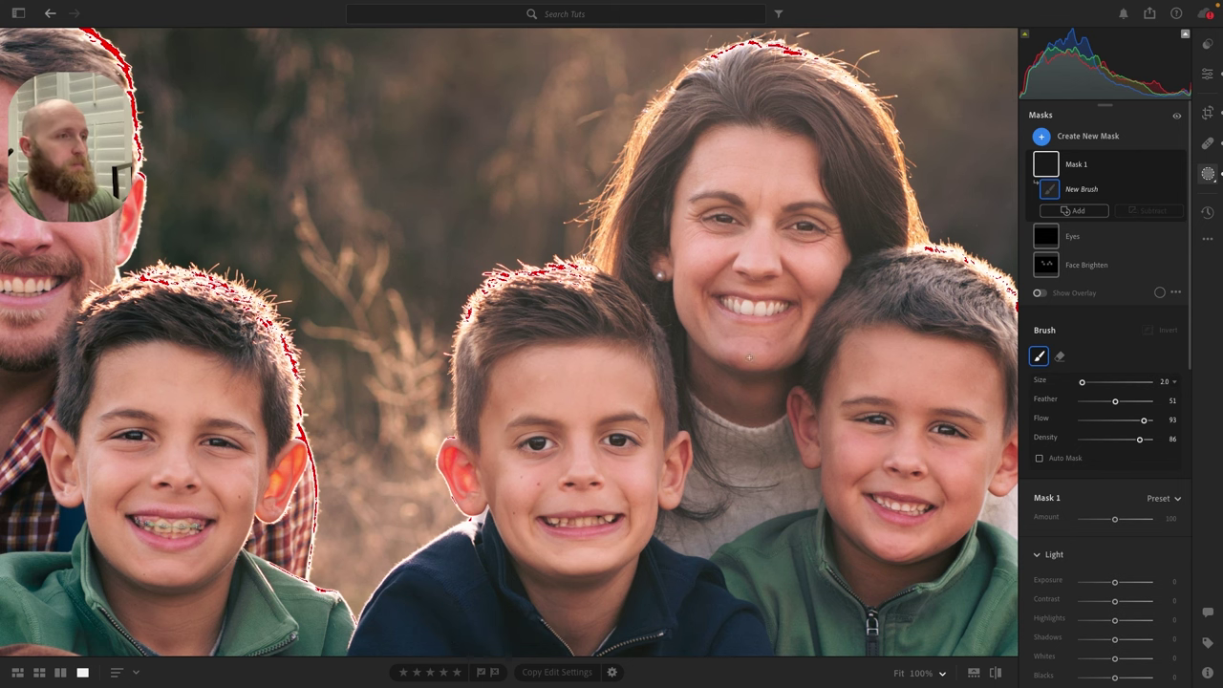
{"action": "scroll", "coordinate": [741, 315], "scroll_direction": "up", "scroll_amount": 2}
{"action": "scroll", "coordinate": [750, 301], "scroll_direction": "up", "scroll_amount": 2}
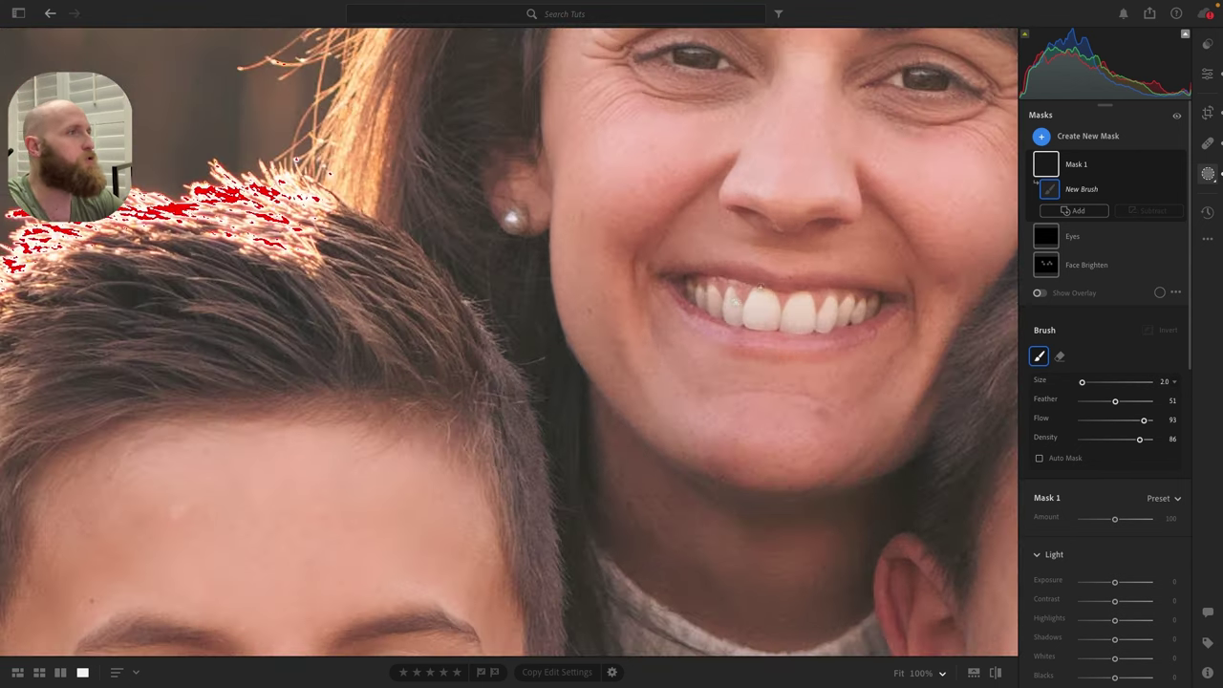
{"action": "left_click", "coordinate": [1041, 139]}
{"action": "left_click", "coordinate": [1083, 263]}
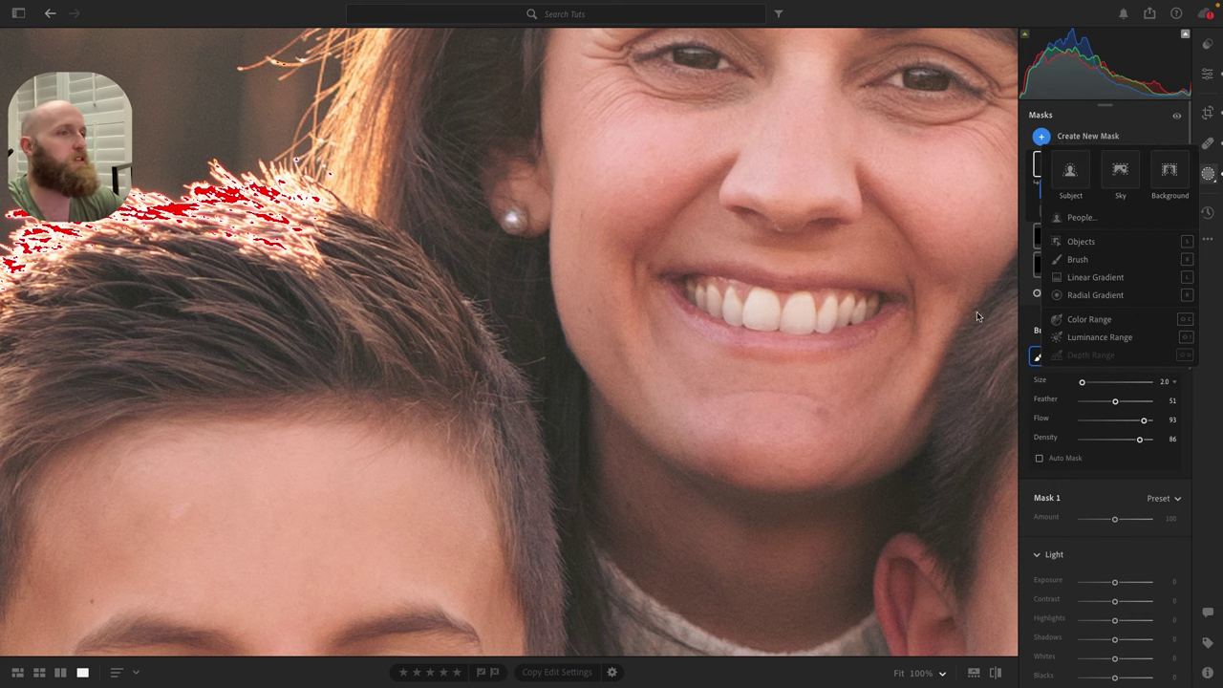
{"action": "left_click", "coordinate": [1041, 136]}
{"action": "left_click", "coordinate": [1082, 264]}
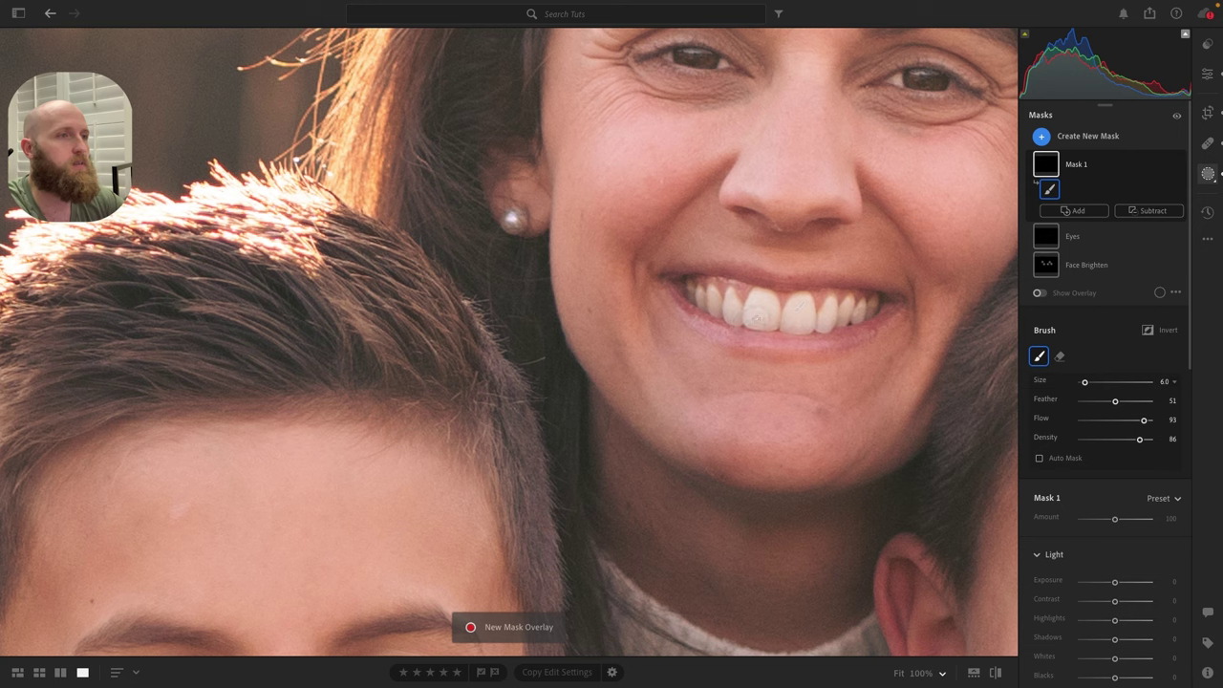
- Paint the new mask over all of the woman's teeth, reducing the brush size to 3.0 for the smaller ones
{"action": "mouse_move", "coordinate": [799, 308]}
{"action": "left_mouse_down"}
{"action": "mouse_move", "coordinate": [762, 313]}
{"action": "mouse_move", "coordinate": [761, 302]}
{"action": "mouse_move", "coordinate": [764, 322]}
{"action": "mouse_move", "coordinate": [722, 306]}
{"action": "left_mouse_up"}
{"action": "key", "text": "bracketleft"}
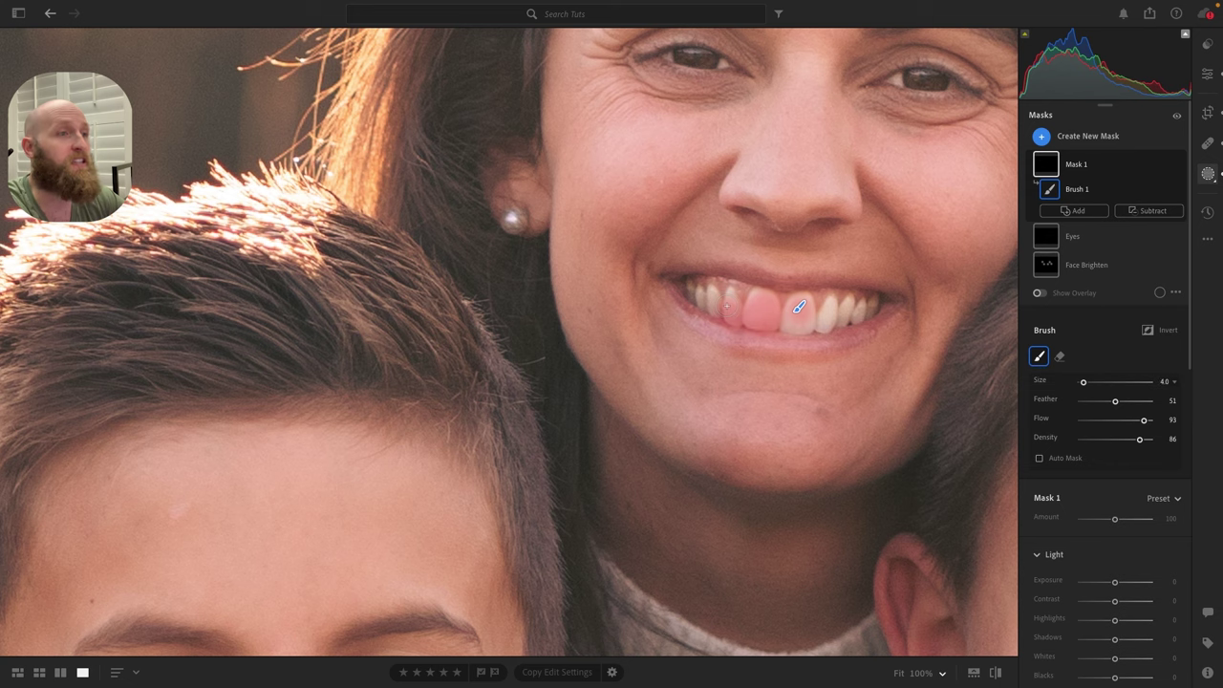
{"action": "left_click_drag", "start_coordinate": [799, 306], "coordinate": [693, 296]}
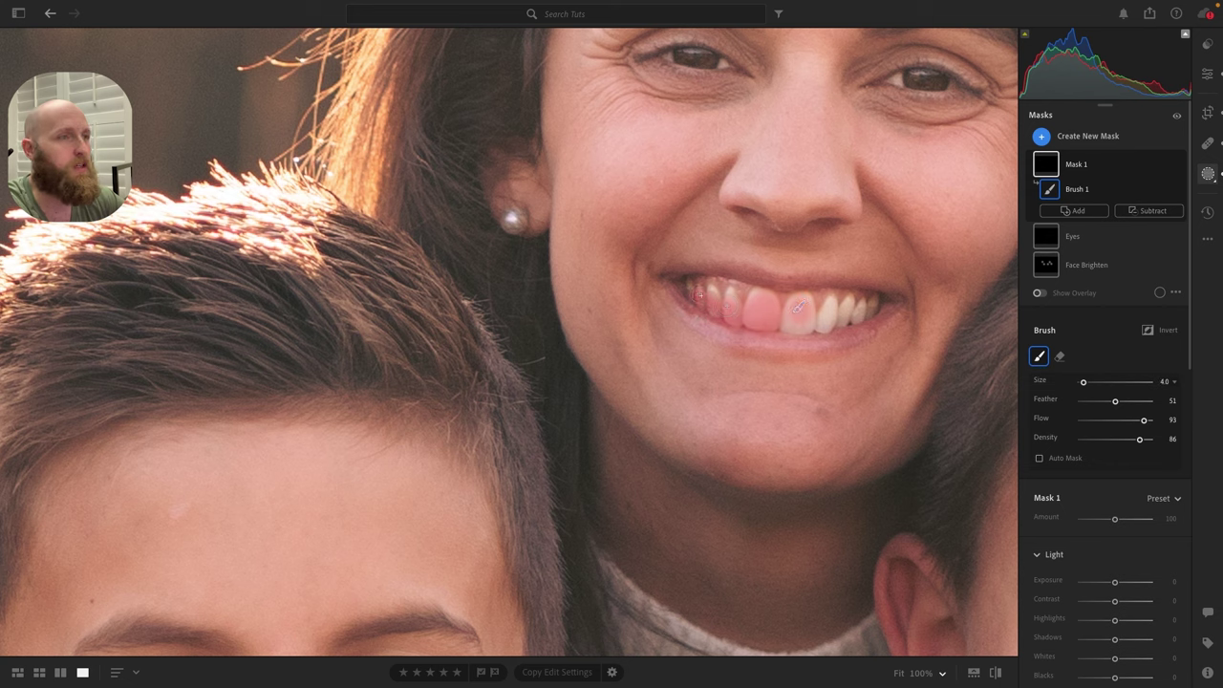
{"action": "left_click_drag", "start_coordinate": [793, 318], "coordinate": [807, 323]}
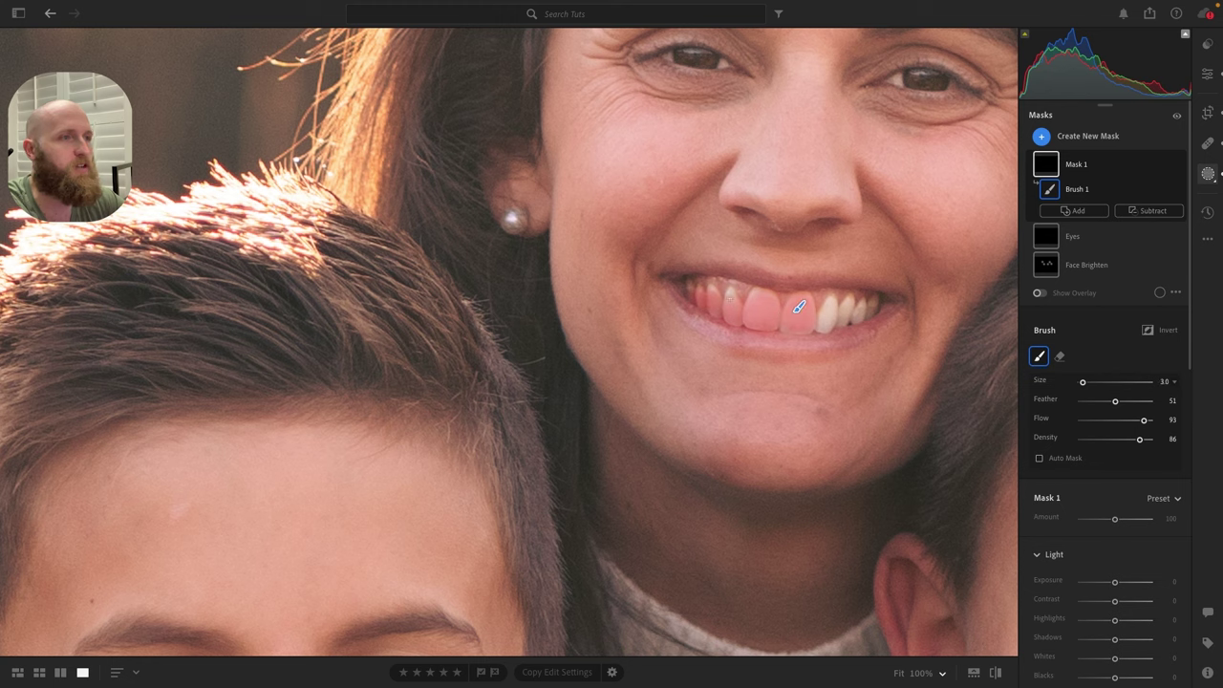
{"action": "mouse_move", "coordinate": [799, 306]}
{"action": "left_mouse_down"}
{"action": "mouse_move", "coordinate": [825, 317]}
{"action": "mouse_move", "coordinate": [829, 306]}
{"action": "mouse_move", "coordinate": [825, 322]}
{"action": "mouse_move", "coordinate": [869, 306]}
{"action": "mouse_move", "coordinate": [849, 316]}
{"action": "left_mouse_up"}
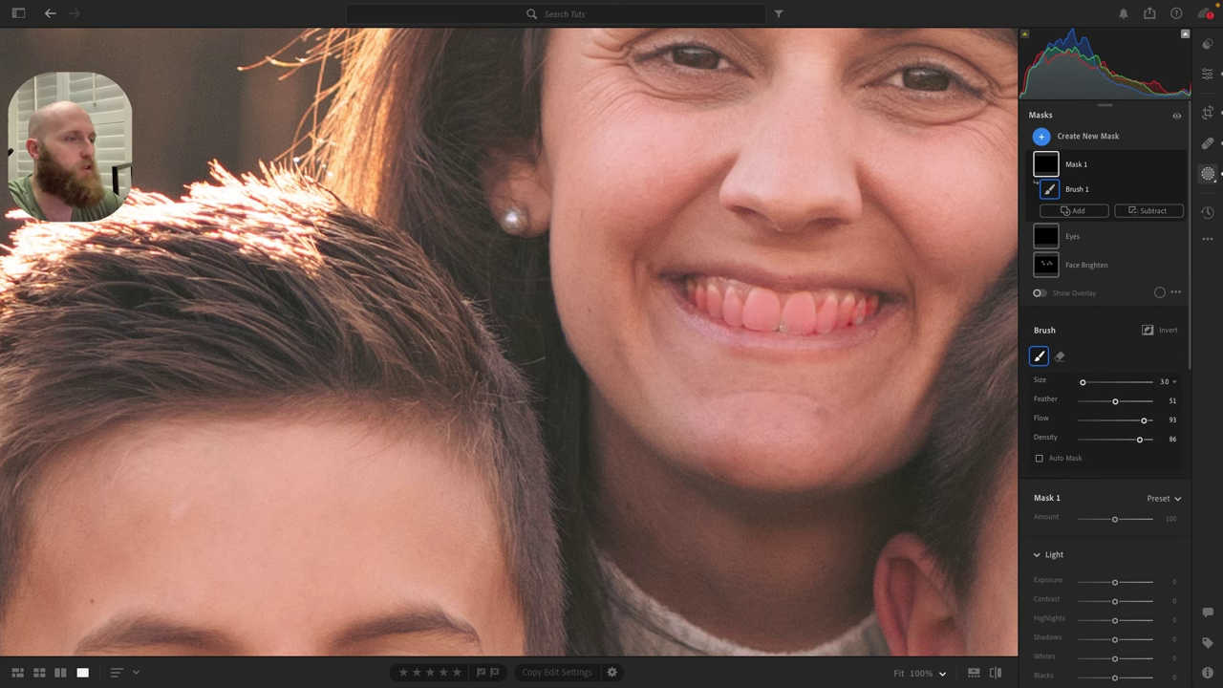
- Set the teeth mask's Exposure to +0.20 in the Light settings
{"action": "scroll", "coordinate": [1099, 295], "scroll_direction": "down", "scroll_amount": 2}
{"action": "scroll", "coordinate": [1097, 299], "scroll_direction": "down", "scroll_amount": 1}
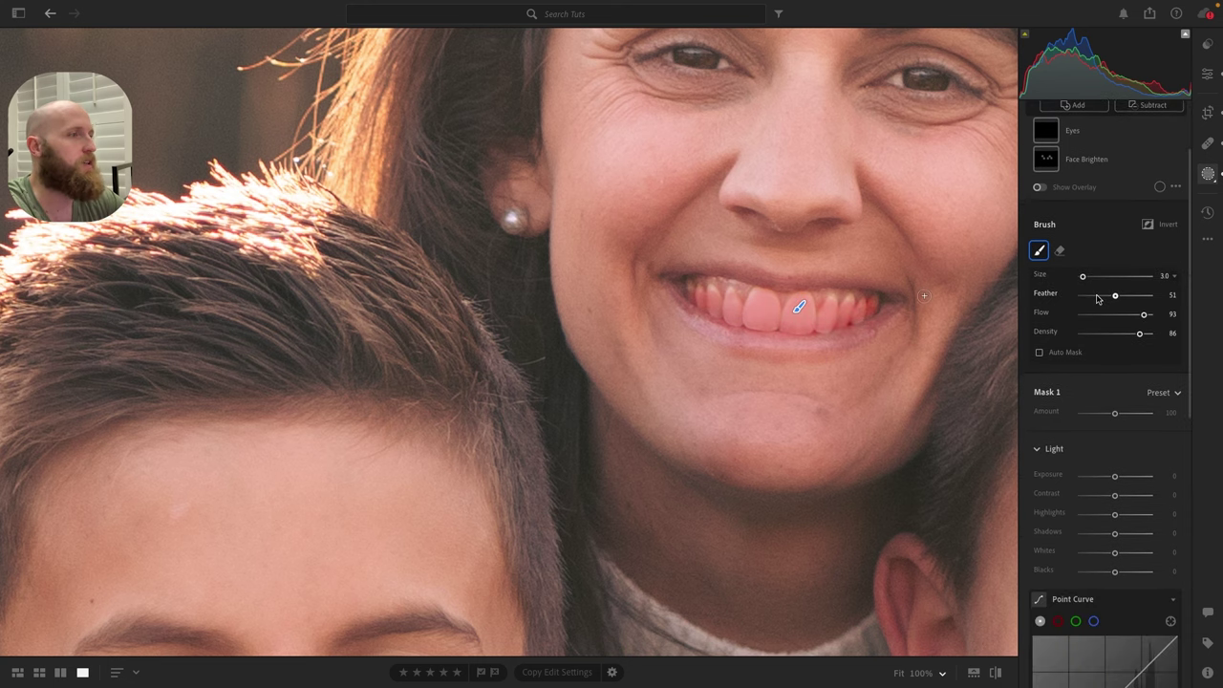
{"action": "left_click_drag", "start_coordinate": [632, 497], "coordinate": [357, 283]}
{"action": "left_click_drag", "start_coordinate": [669, 254], "coordinate": [426, 125]}
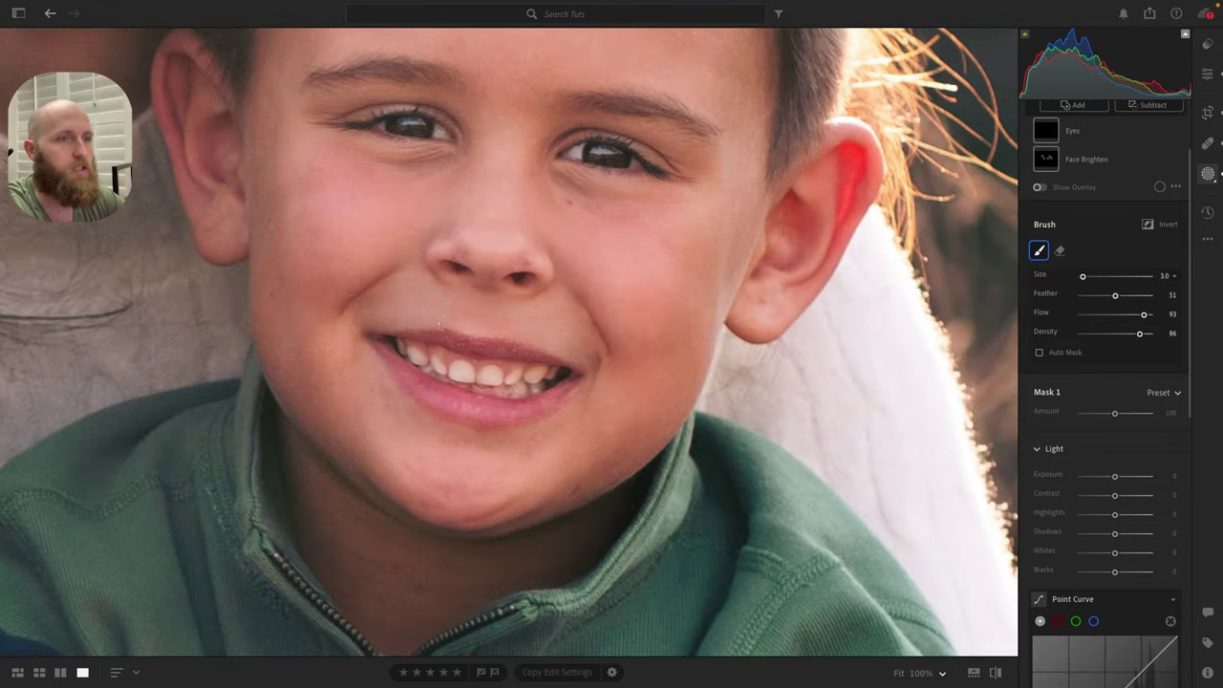
{"action": "left_click_drag", "start_coordinate": [254, 135], "coordinate": [719, 566]}
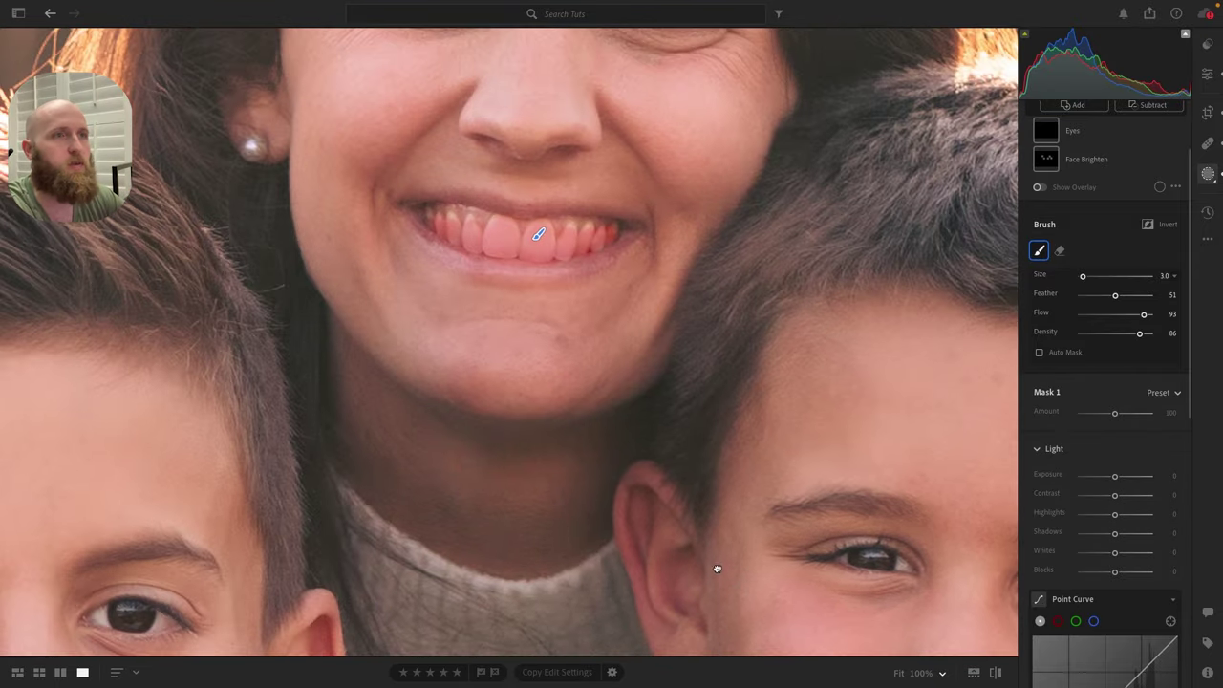
{"action": "scroll", "coordinate": [1181, 462], "scroll_direction": "down", "scroll_amount": 5}
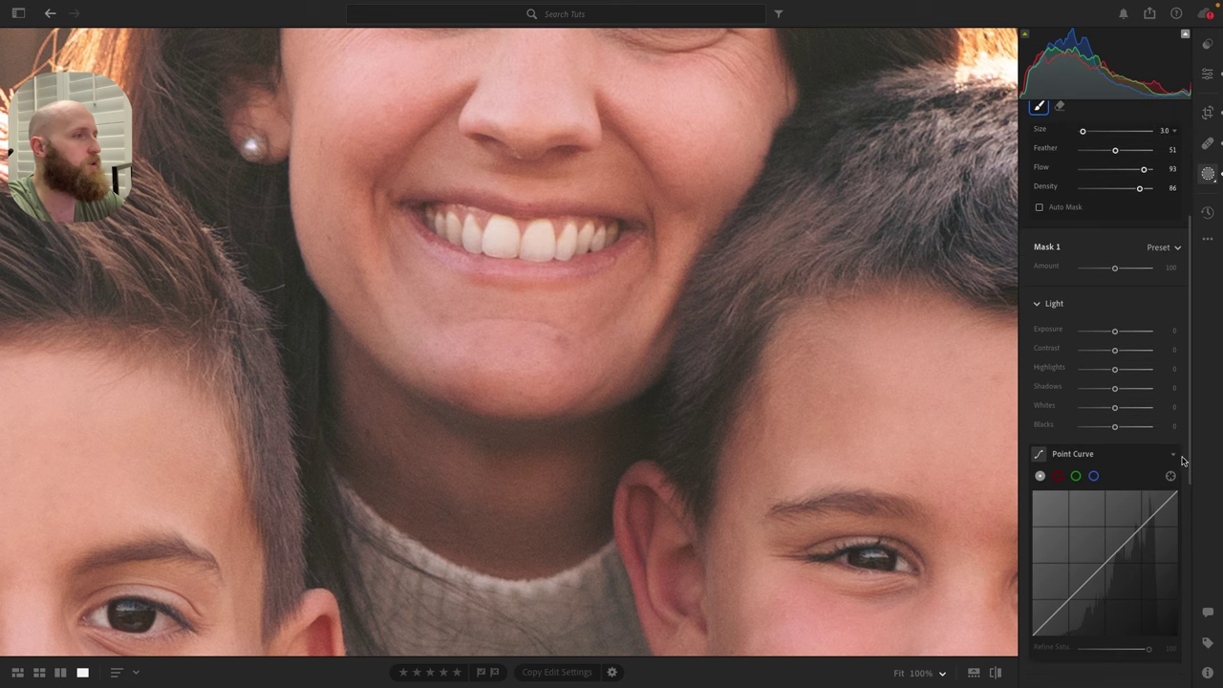
{"action": "left_click", "coordinate": [1169, 331]}
{"action": "type", "text": "0.2"}
{"action": "key", "text": "Return"}
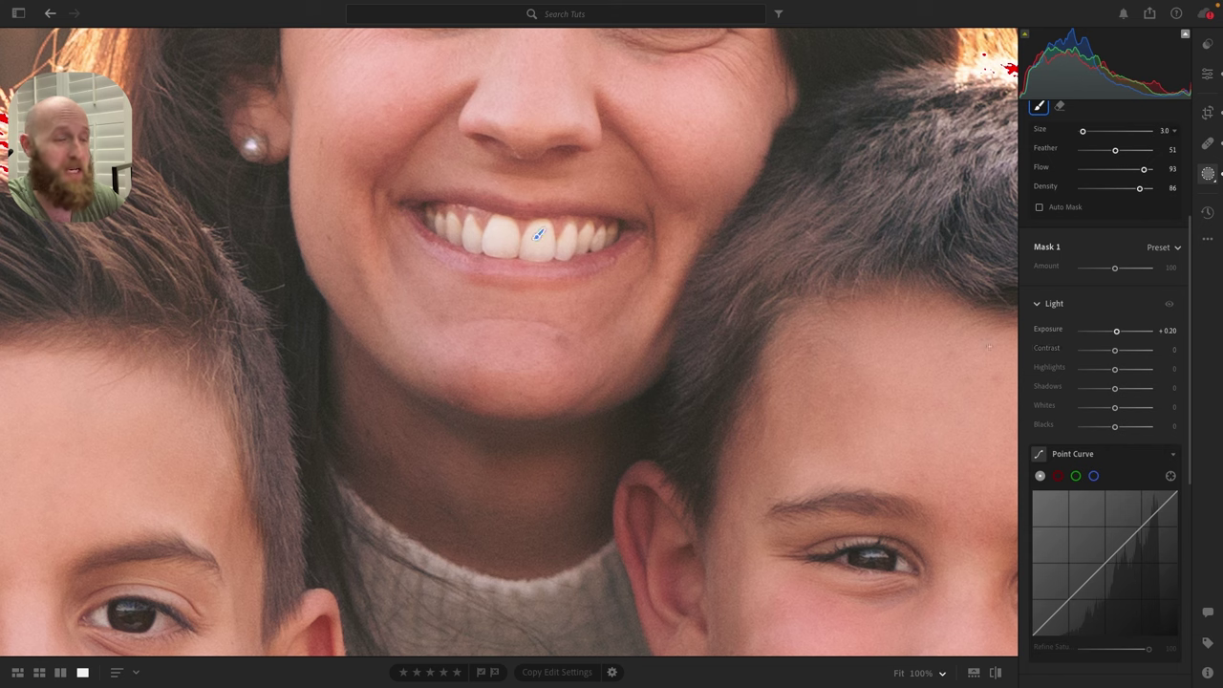
- Lower the teeth mask's Saturation to -10 in the Color settings
{"action": "scroll", "coordinate": [1070, 380], "scroll_direction": "down", "scroll_amount": 2}
{"action": "scroll", "coordinate": [1068, 380], "scroll_direction": "up", "scroll_amount": 5}
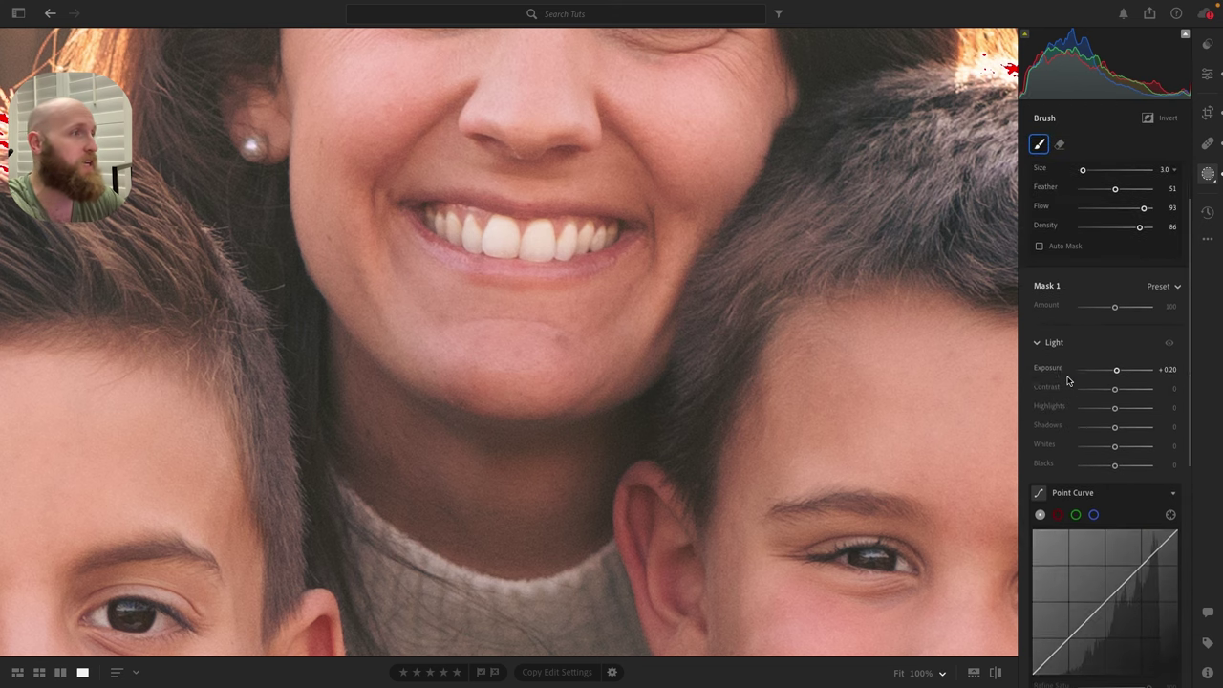
{"action": "scroll", "coordinate": [1068, 381], "scroll_direction": "down", "scroll_amount": 10}
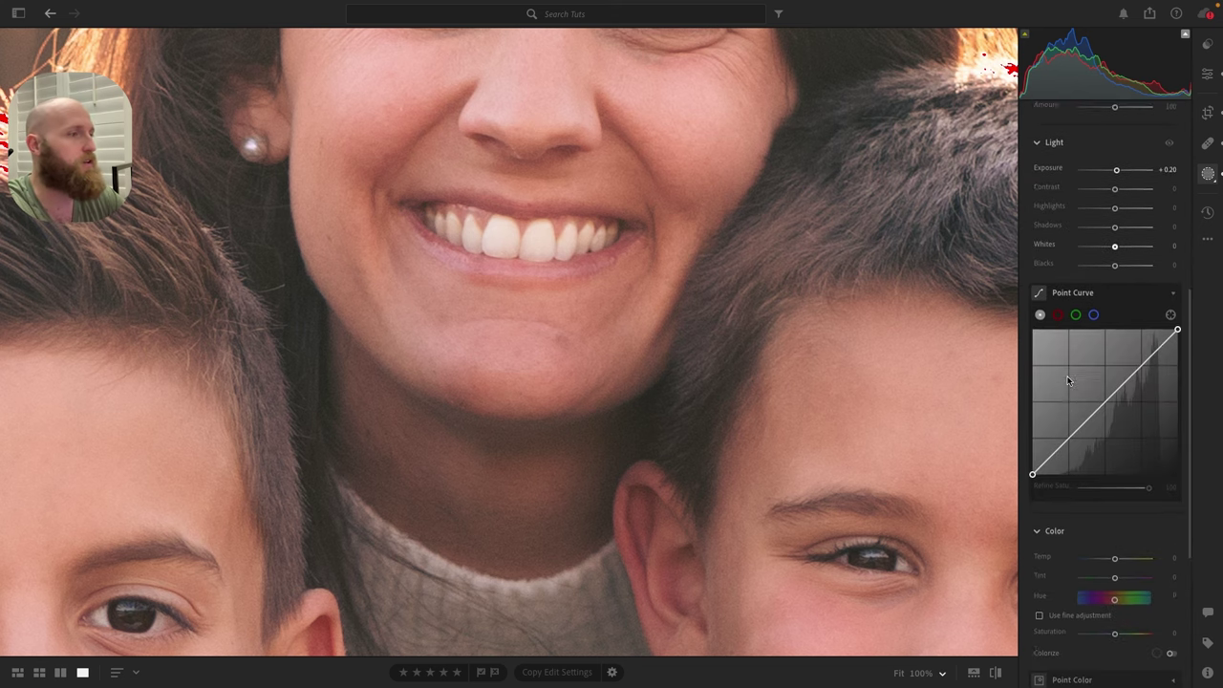
{"action": "scroll", "coordinate": [1071, 466], "scroll_direction": "down", "scroll_amount": 2}
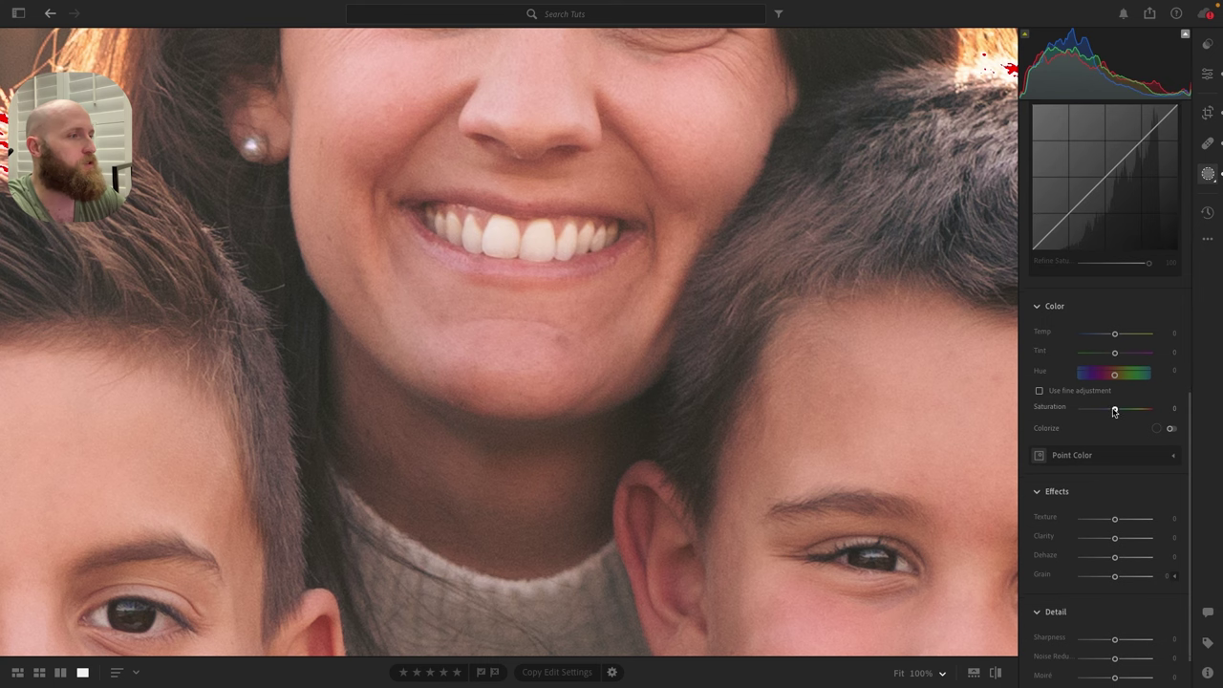
{"action": "left_click_drag", "start_coordinate": [1114, 411], "coordinate": [1112, 412]}
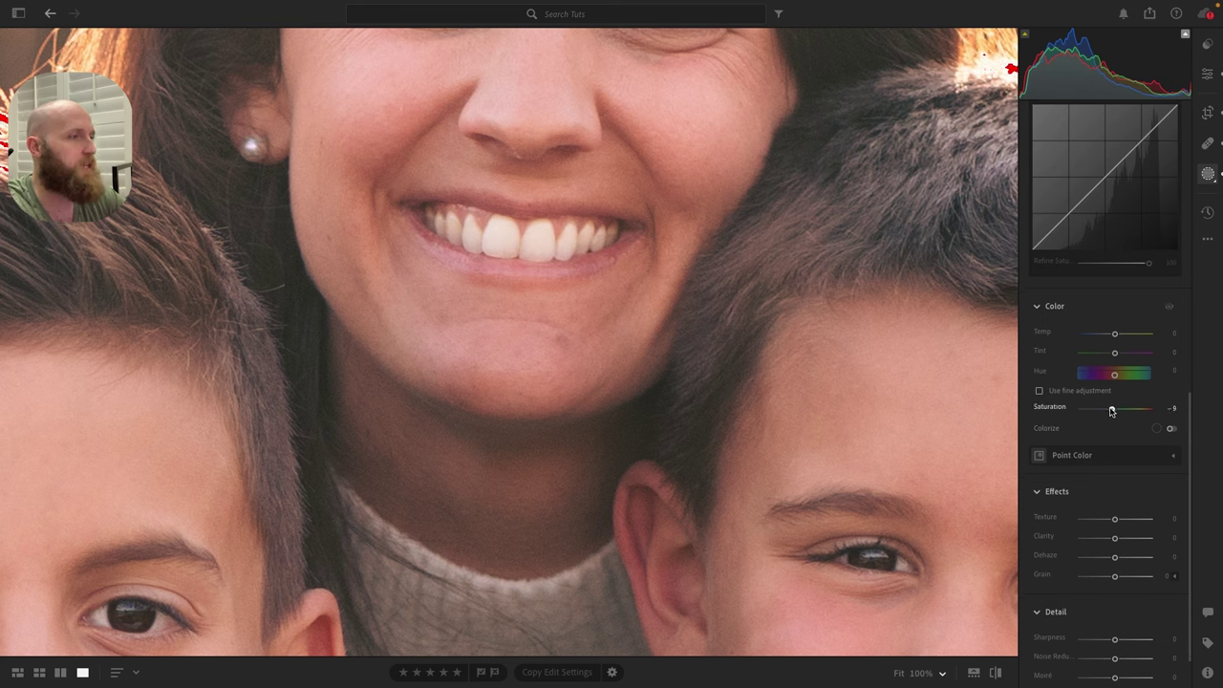
{"action": "scroll", "coordinate": [1176, 283], "scroll_direction": "up", "scroll_amount": 16}
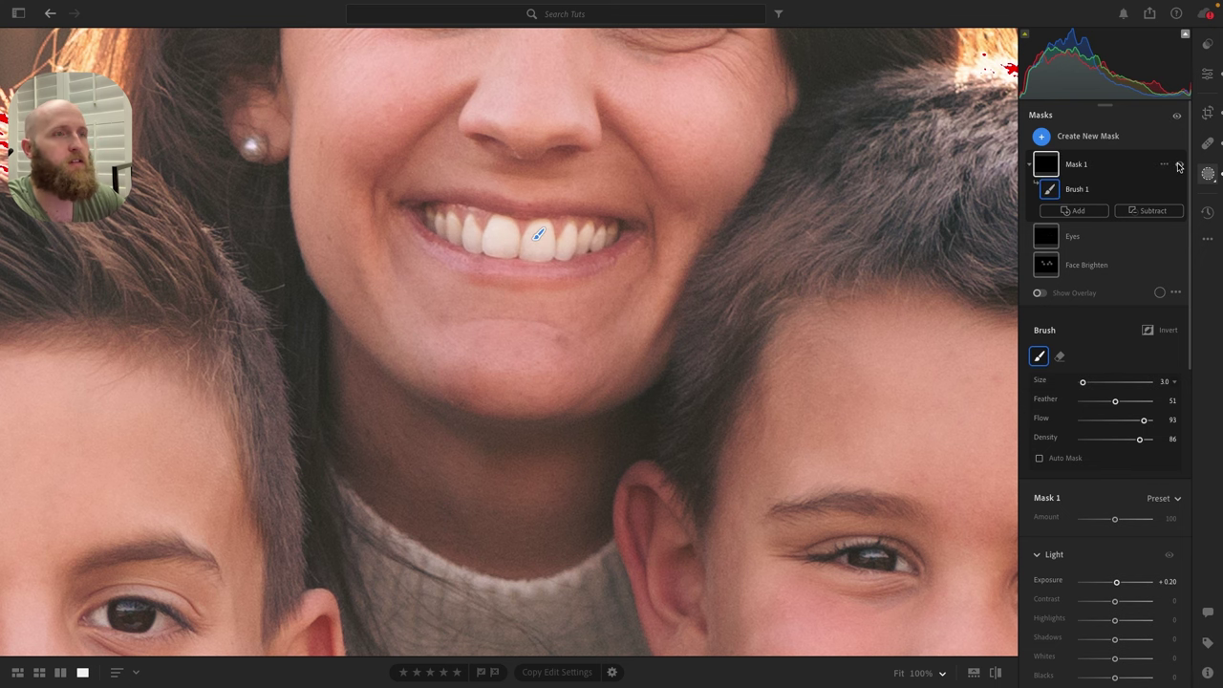
- Extend the teeth mask over the middle boy's teeth with a brush size of about 6
{"action": "scroll", "coordinate": [599, 302], "scroll_direction": "down", "scroll_amount": 3}
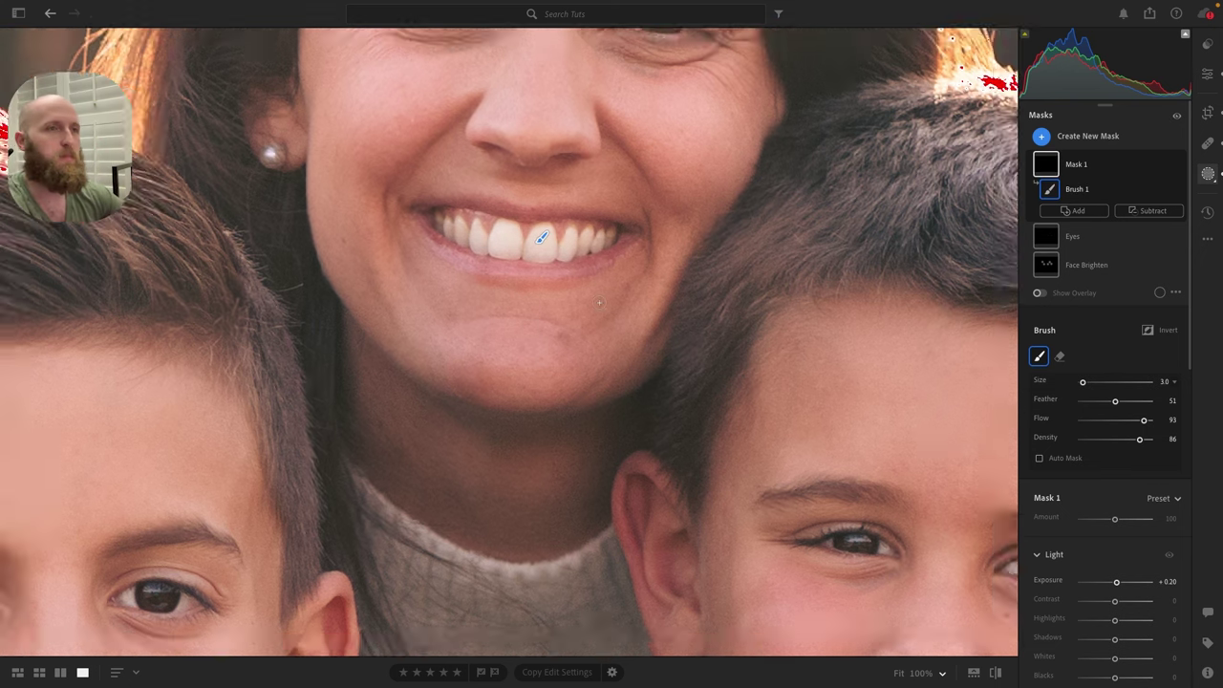
{"action": "scroll", "coordinate": [599, 301], "scroll_direction": "down", "scroll_amount": 2}
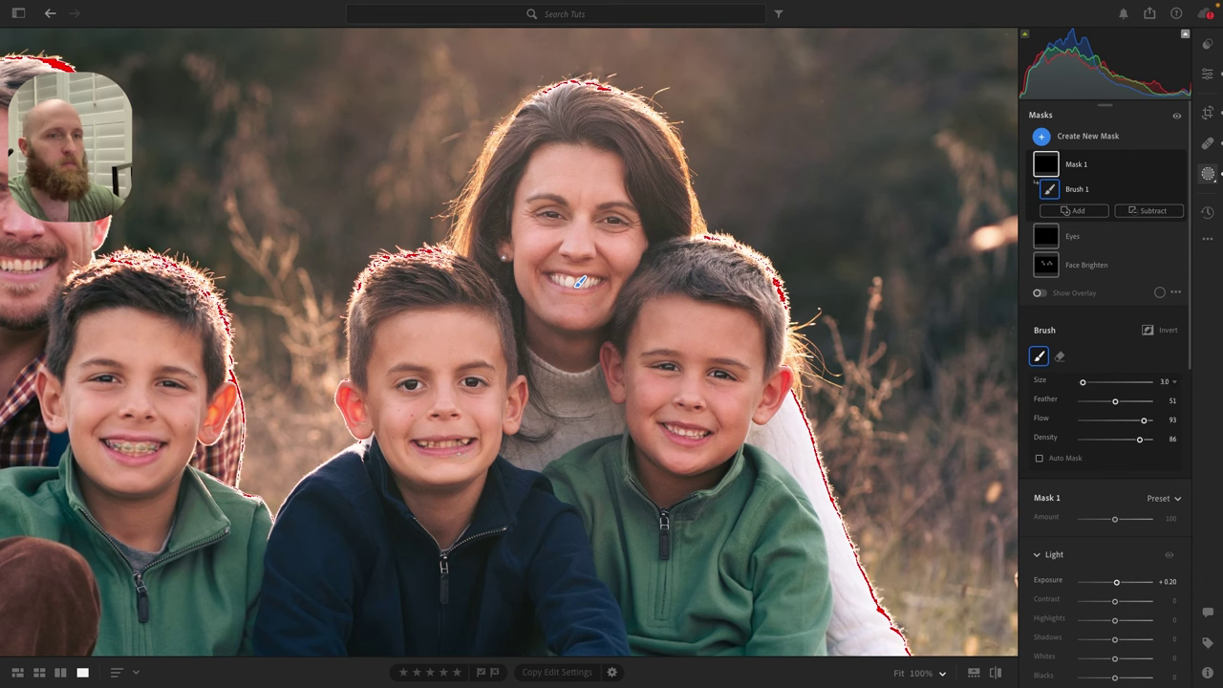
{"action": "scroll", "coordinate": [465, 455], "scroll_direction": "up", "scroll_amount": 5}
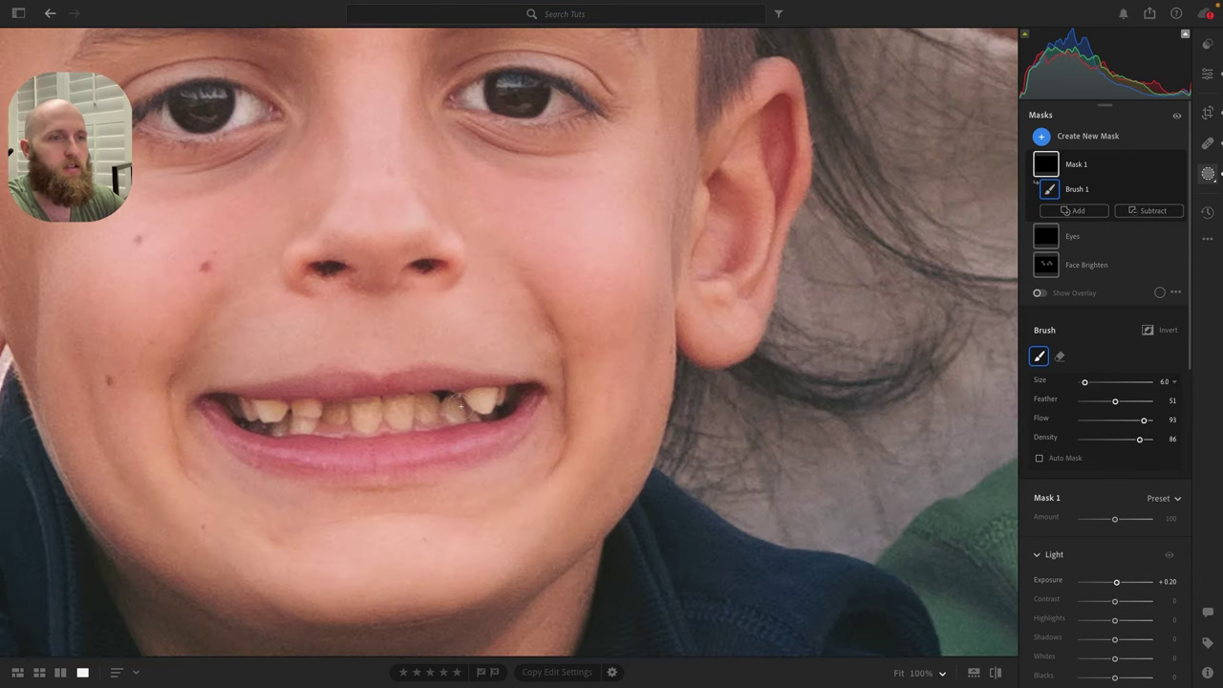
{"action": "left_click_drag", "start_coordinate": [455, 408], "coordinate": [393, 409]}
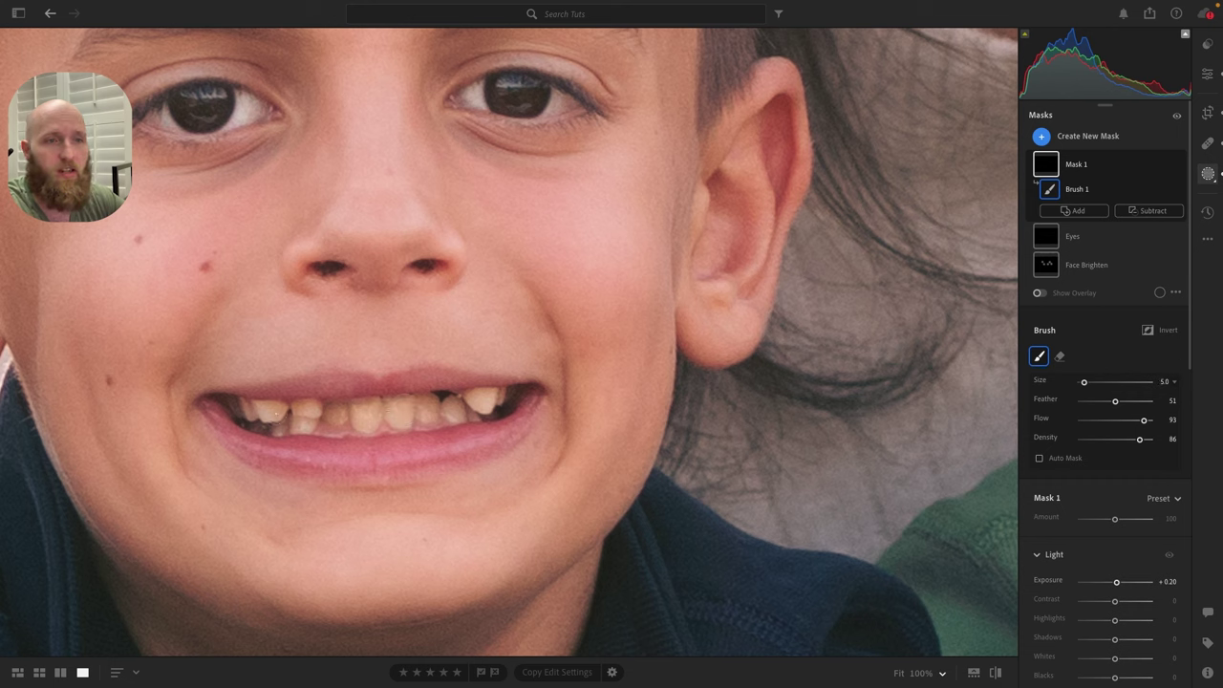
- Extend the teeth mask over the teeth of the boy with braces, using brush size 13
{"action": "scroll", "coordinate": [103, 330], "scroll_direction": "left", "scroll_amount": 10}
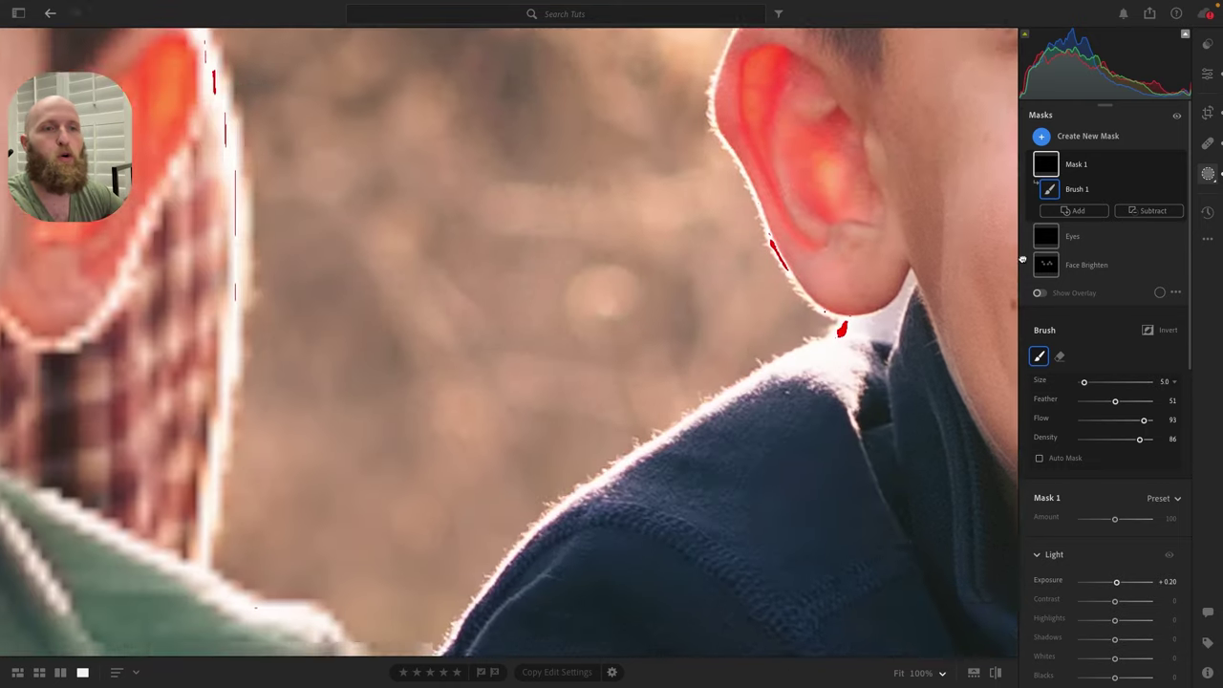
{"action": "left_click_drag", "start_coordinate": [179, 397], "coordinate": [940, 405]}
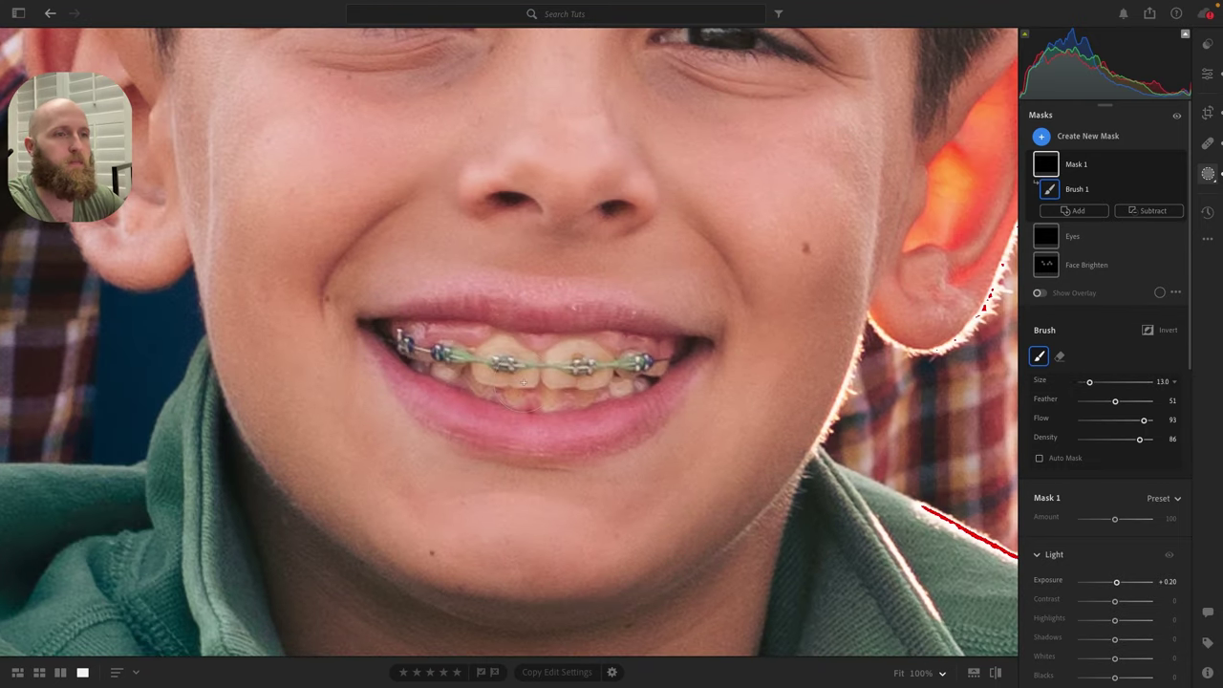
{"action": "left_click_drag", "start_coordinate": [468, 363], "coordinate": [619, 367]}
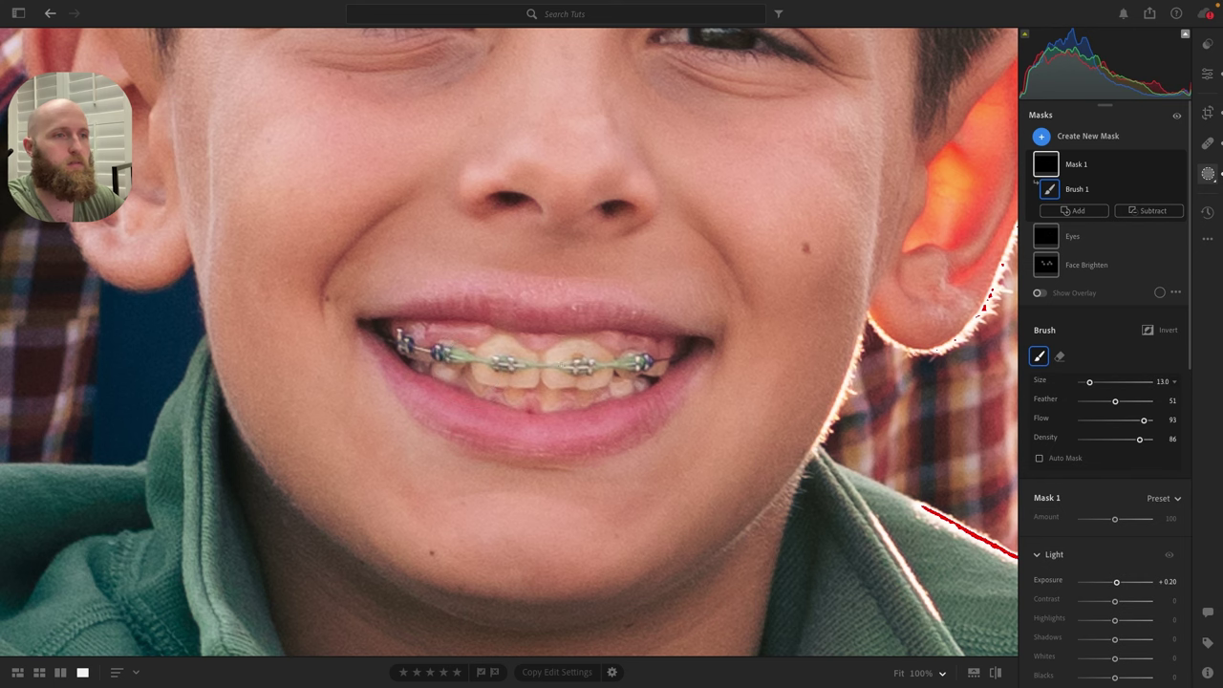
- Leave masking and repeatedly compare the whole edited family portrait with the original photo
{"action": "scroll", "coordinate": [219, 248], "scroll_direction": "left", "scroll_amount": 10}
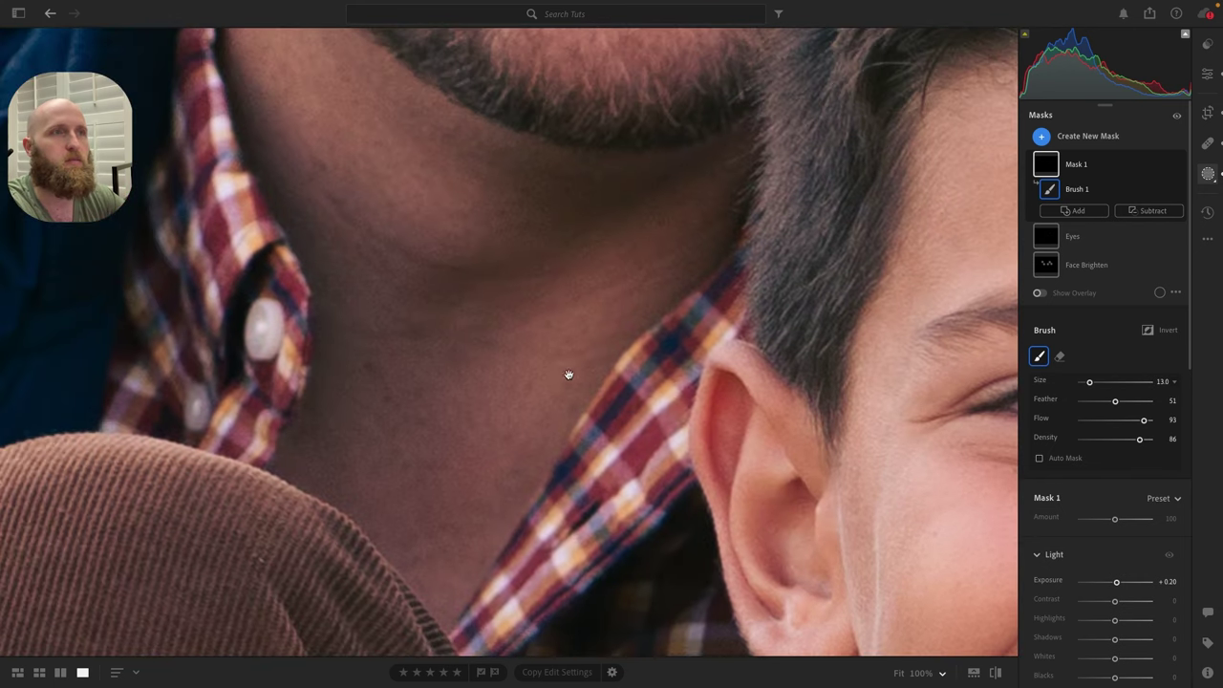
{"action": "scroll", "coordinate": [568, 375], "scroll_direction": "up", "scroll_amount": 10}
{"action": "scroll", "coordinate": [503, 231], "scroll_direction": "down", "scroll_amount": 10}
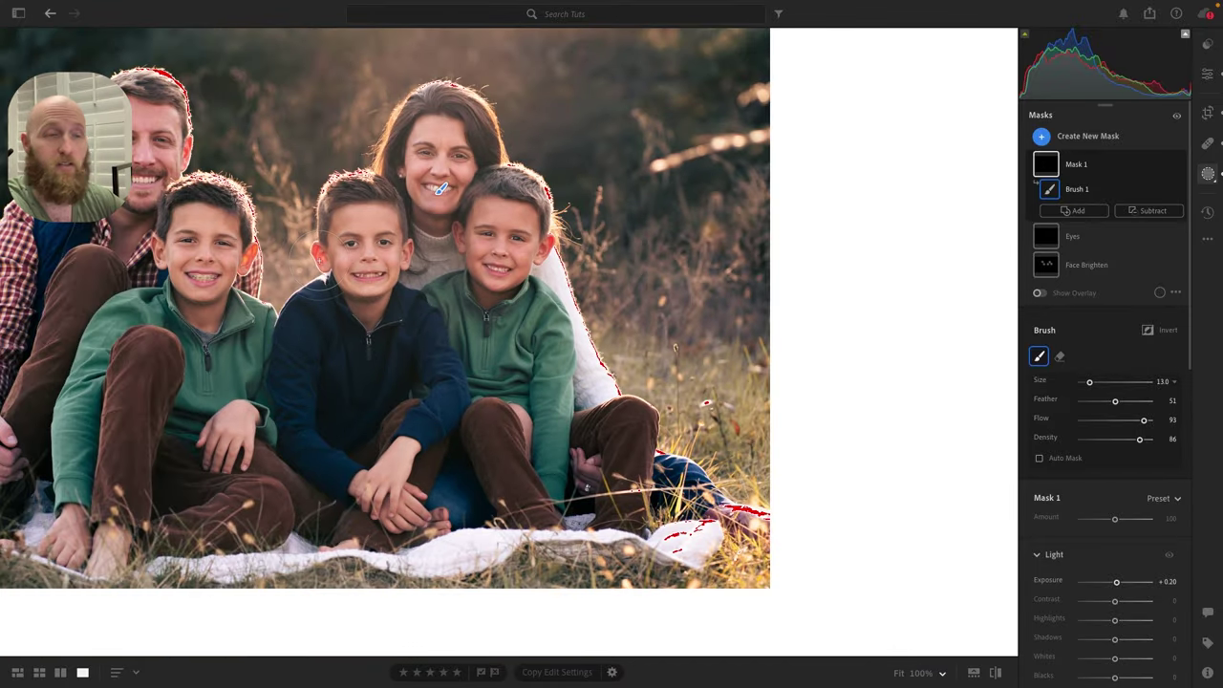
{"action": "scroll", "coordinate": [1142, 396], "scroll_direction": "down", "scroll_amount": 6}
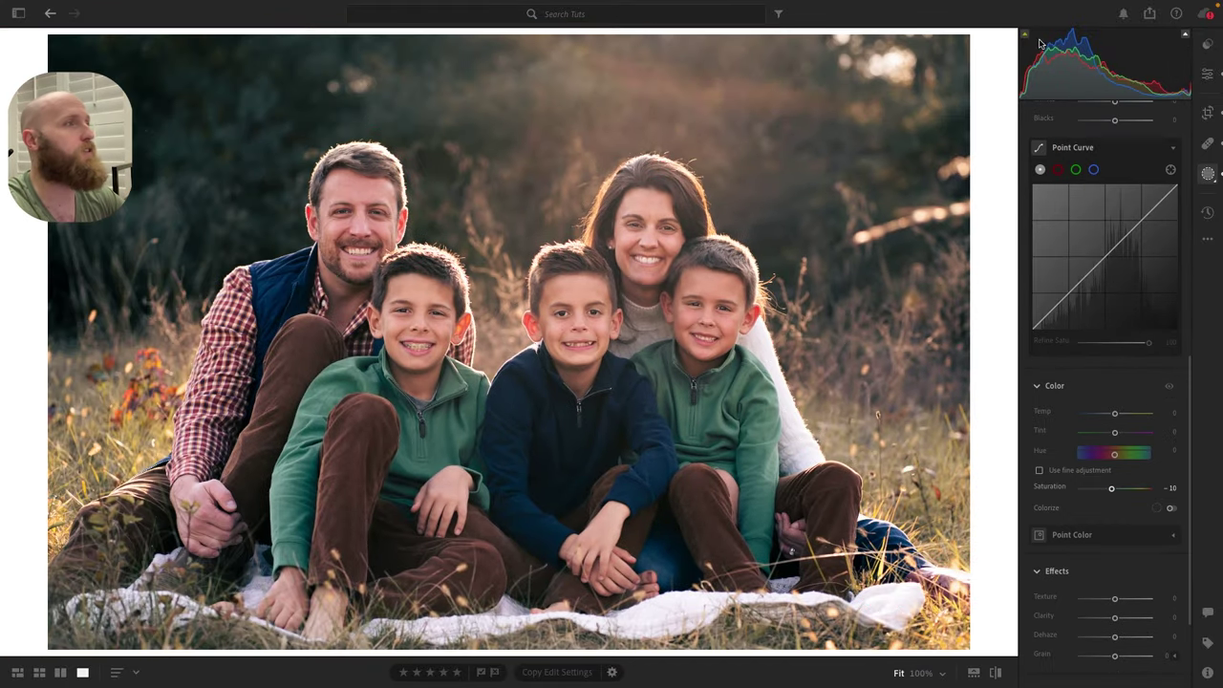
{"action": "left_click", "coordinate": [1209, 76]}
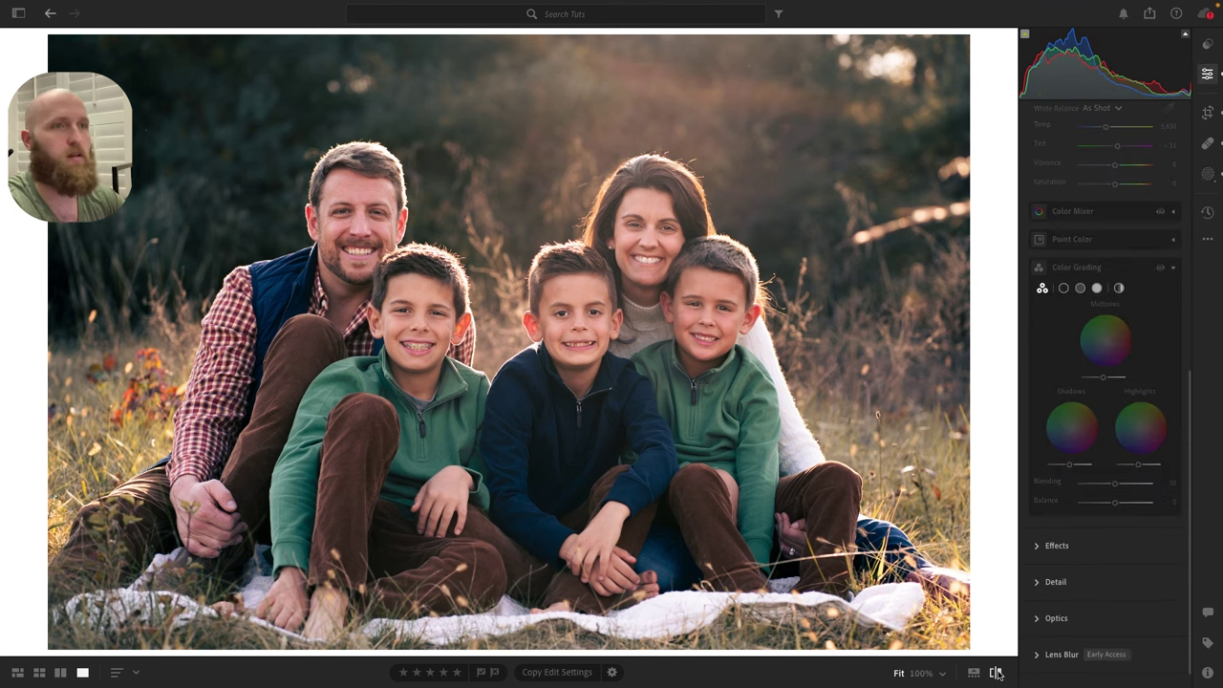
{"action": "left_click", "coordinate": [997, 674]}
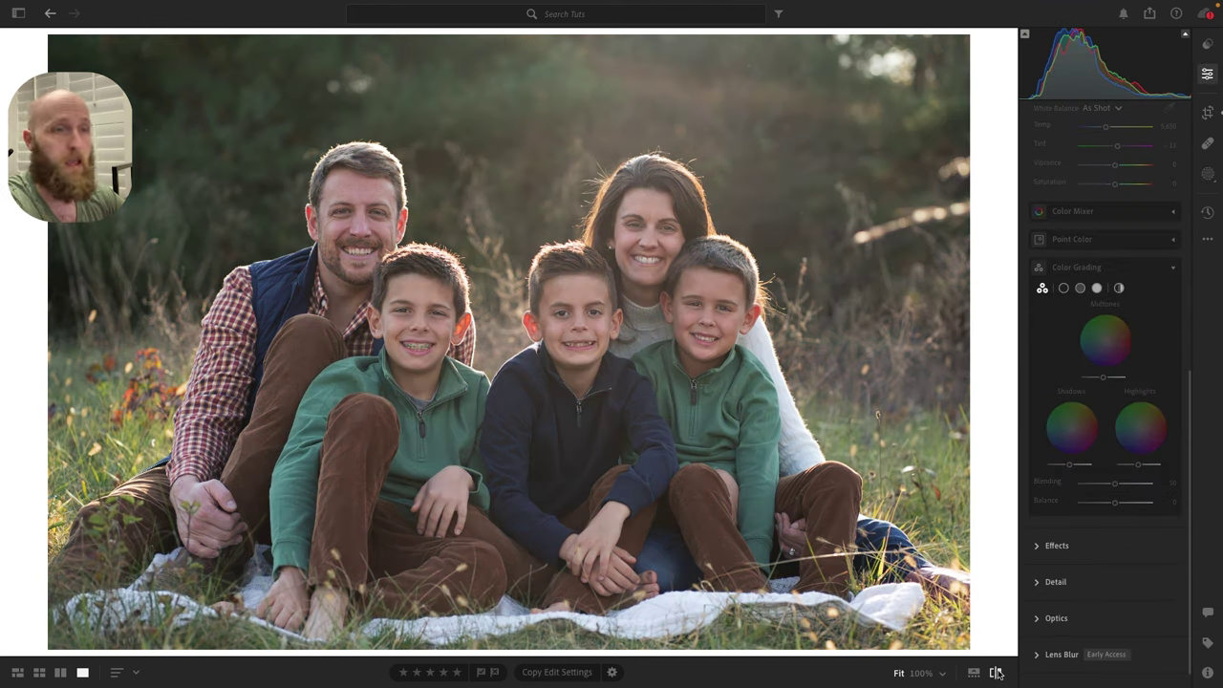
{"action": "left_click", "coordinate": [996, 674]}
{"action": "left_click", "coordinate": [996, 674]}
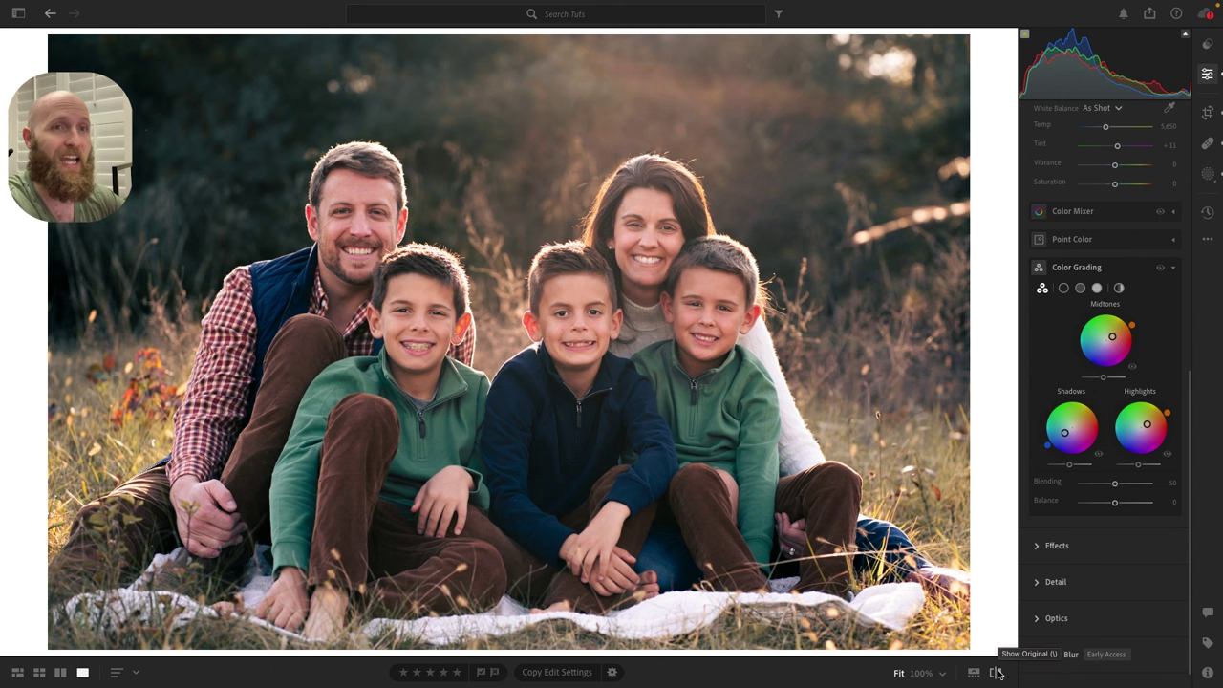
{"action": "left_click", "coordinate": [996, 673]}
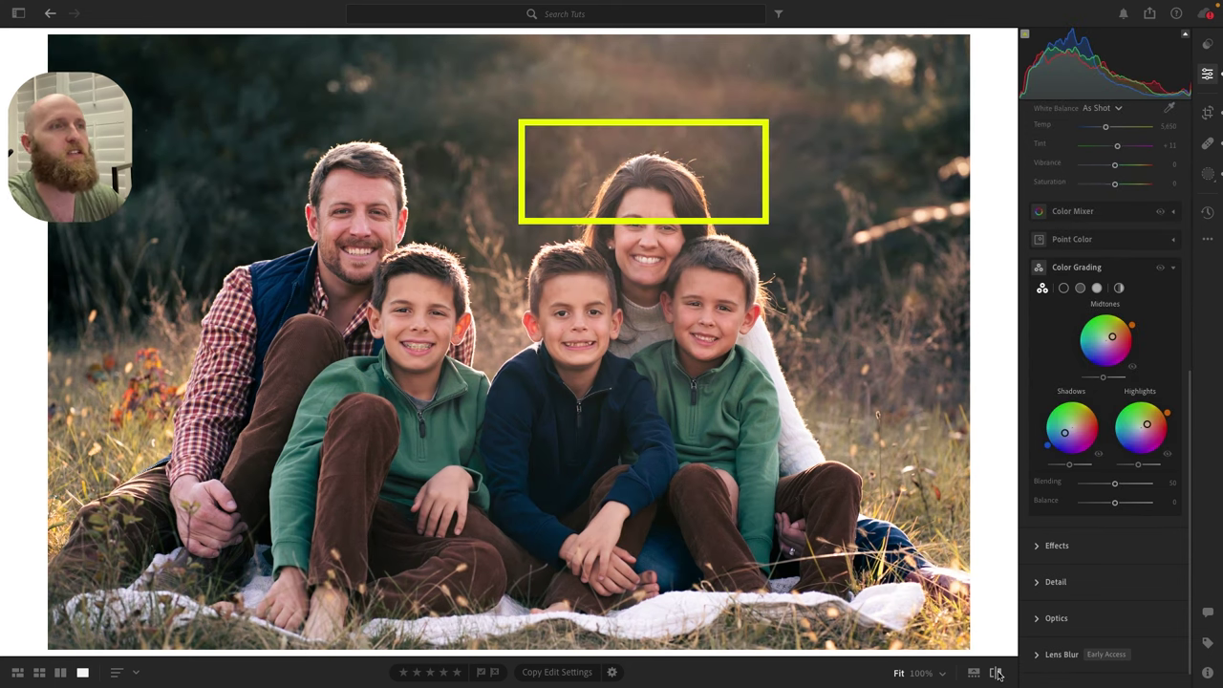
{"action": "left_click", "coordinate": [996, 674]}
{"action": "left_click", "coordinate": [996, 674]}
{"action": "left_click", "coordinate": [996, 674]}
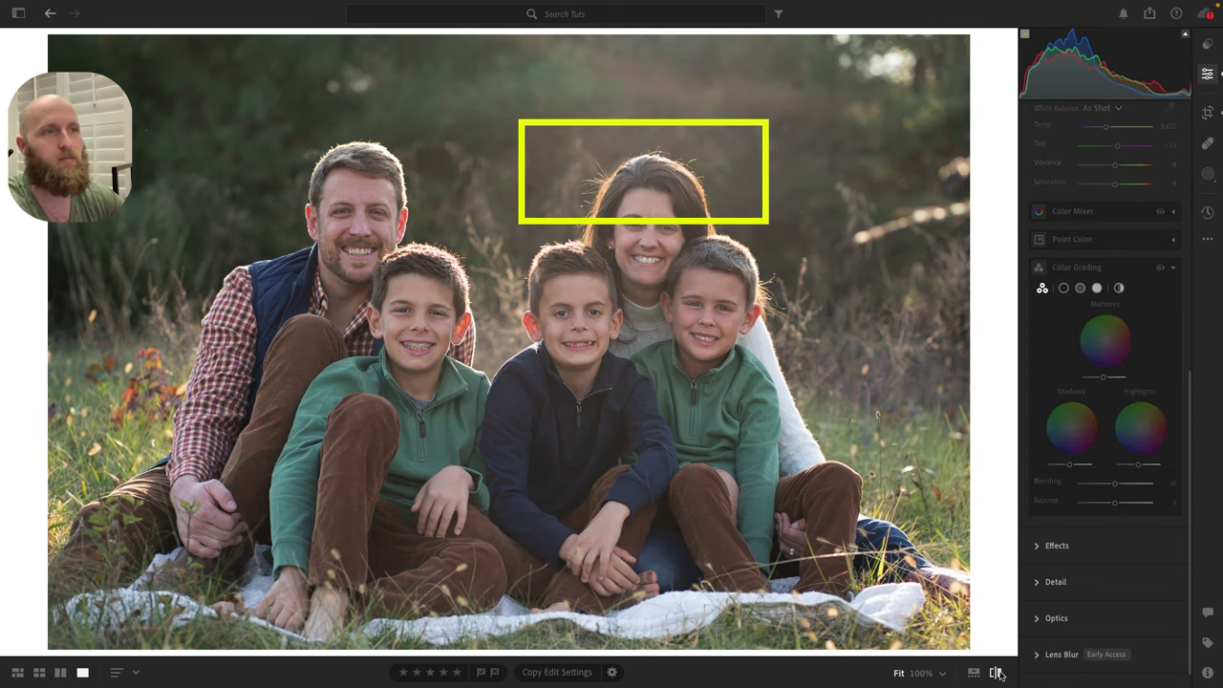
{"action": "left_click", "coordinate": [996, 673]}
{"action": "left_click", "coordinate": [997, 674]}
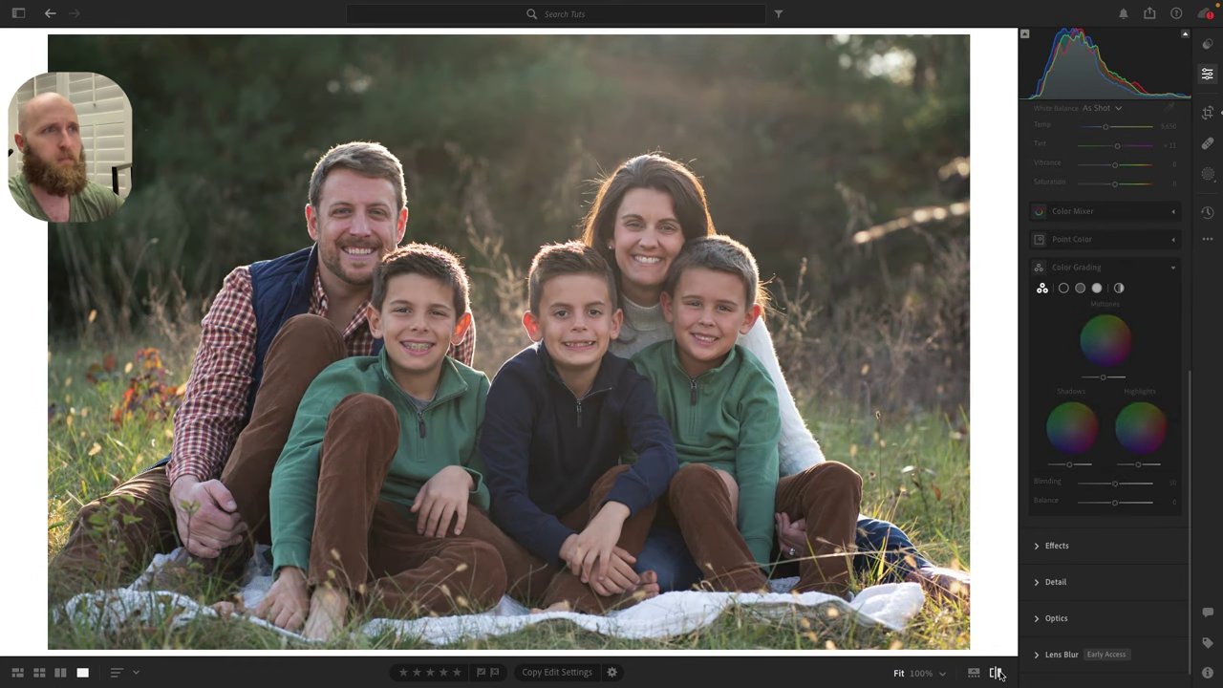
{"action": "left_click", "coordinate": [997, 673]}
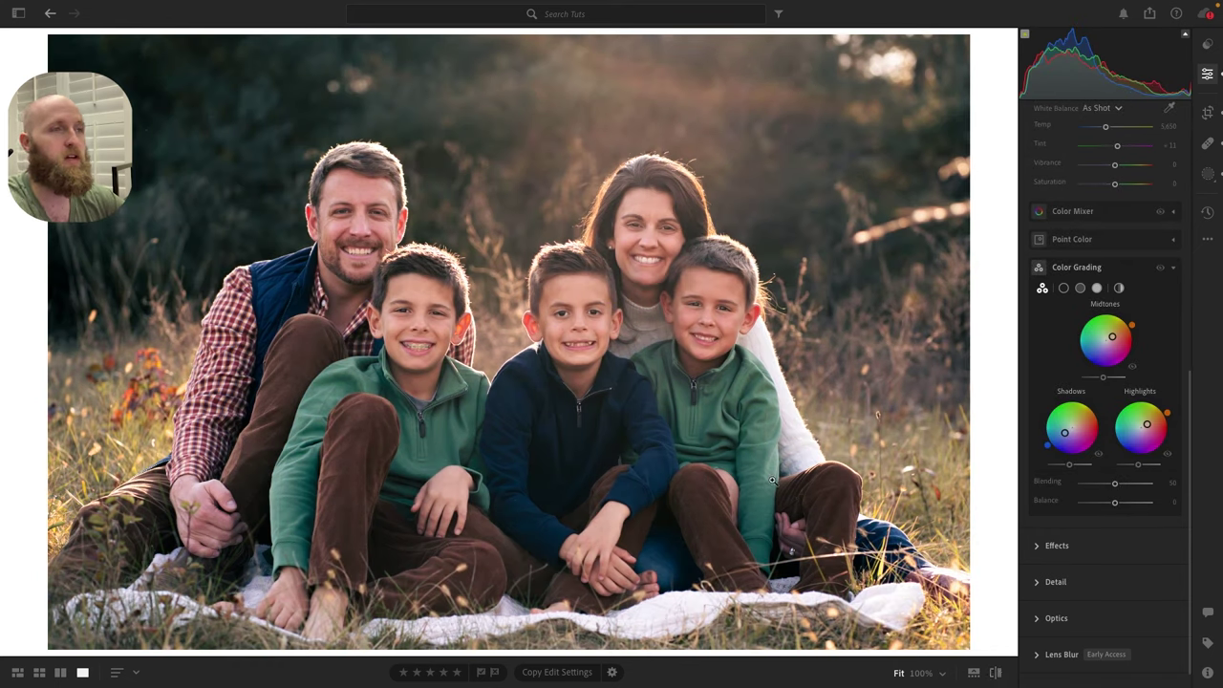